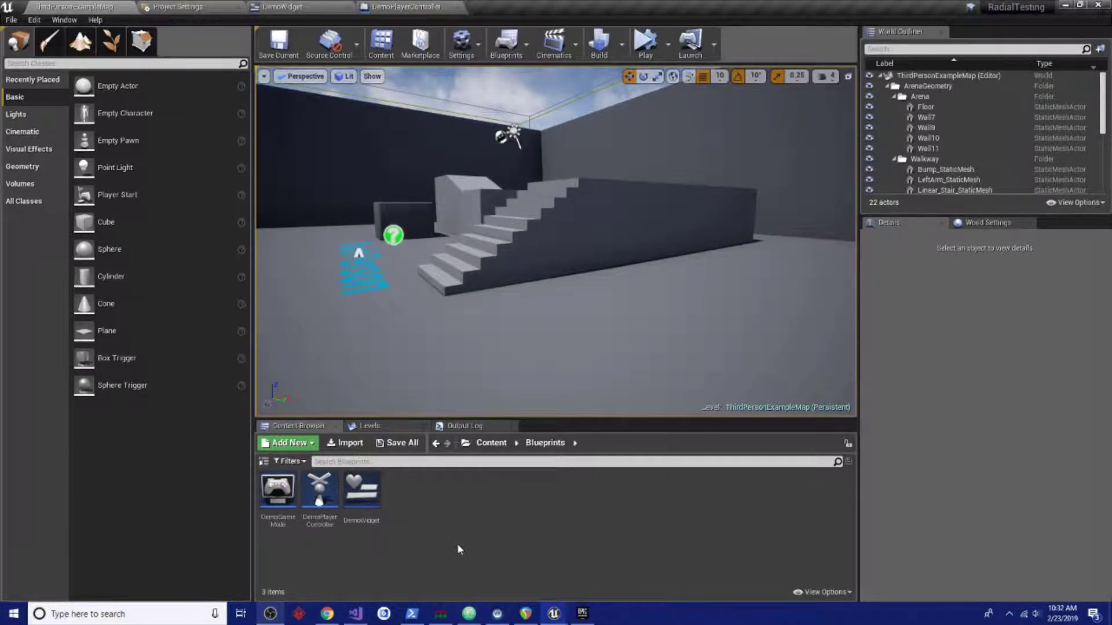
# Open DemoWidget's designer and locate the SelectionWheel's base material in the Content Browser.
pyautogui.doubleClick(373, 482)
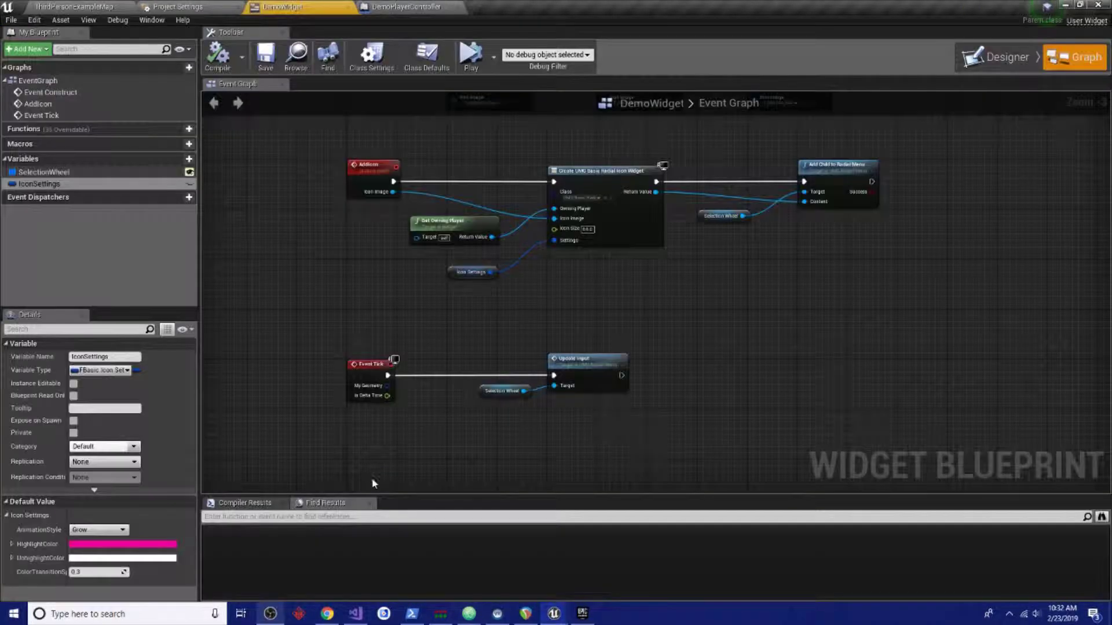
pyautogui.click(996, 44)
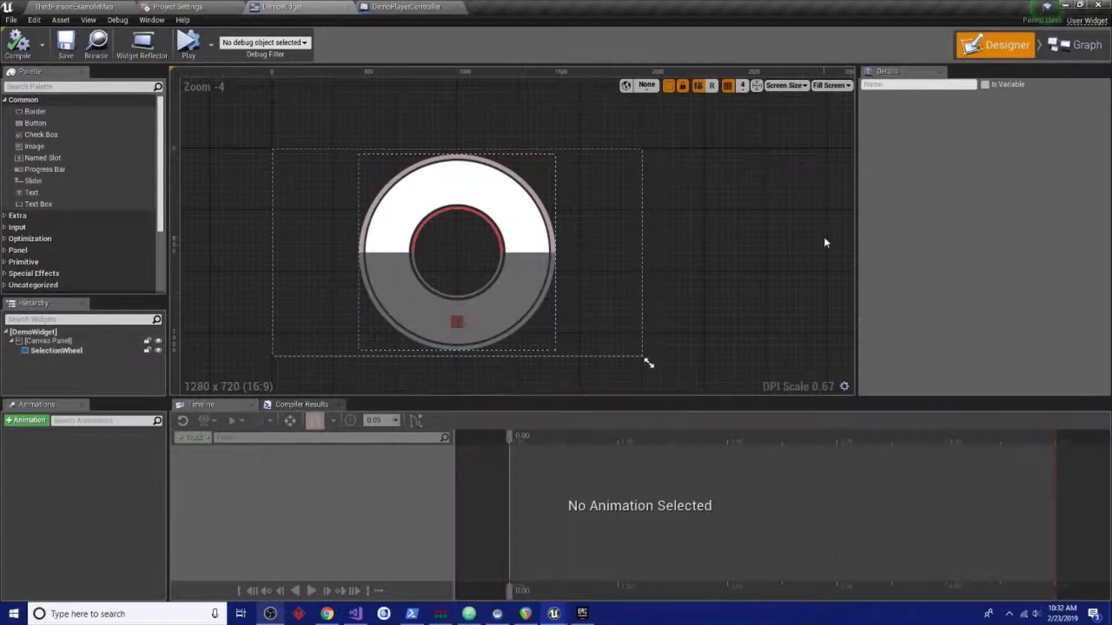
pyautogui.click(550, 276)
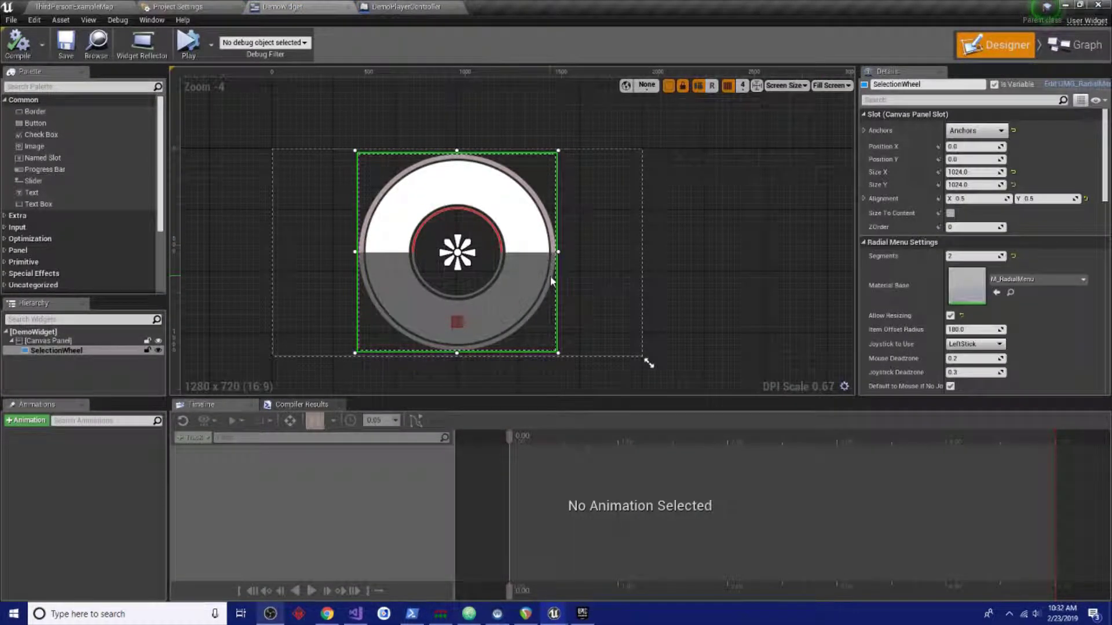
pyautogui.click(1010, 292)
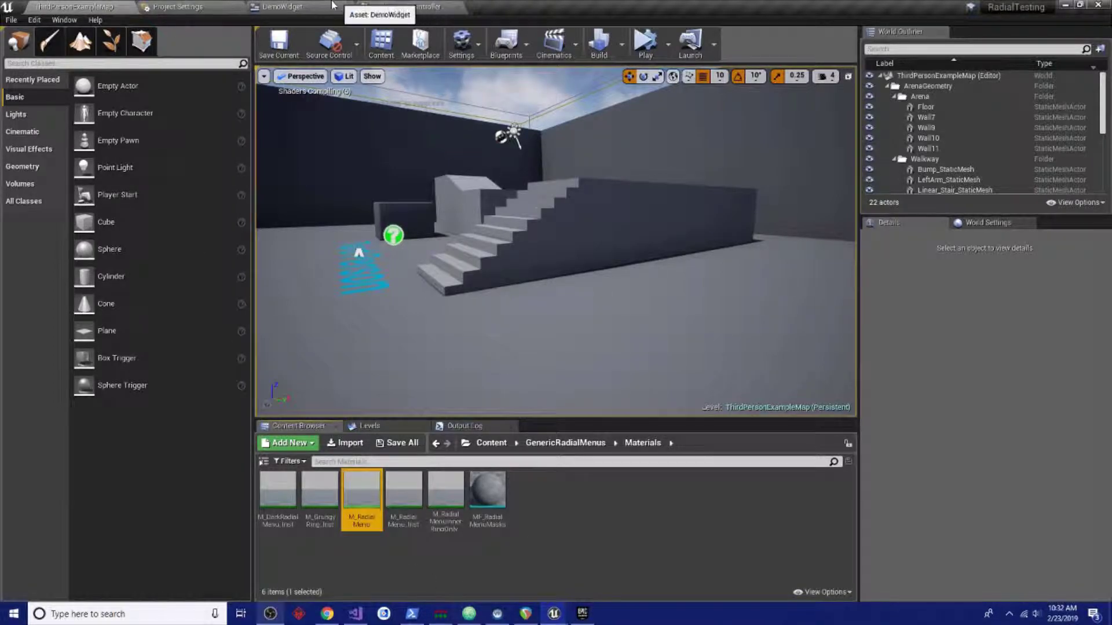
# Browse to Content > GenericRadialMenus > Materials and examine the M_RadialMenu material's preview and node graph.
pyautogui.click(584, 487)
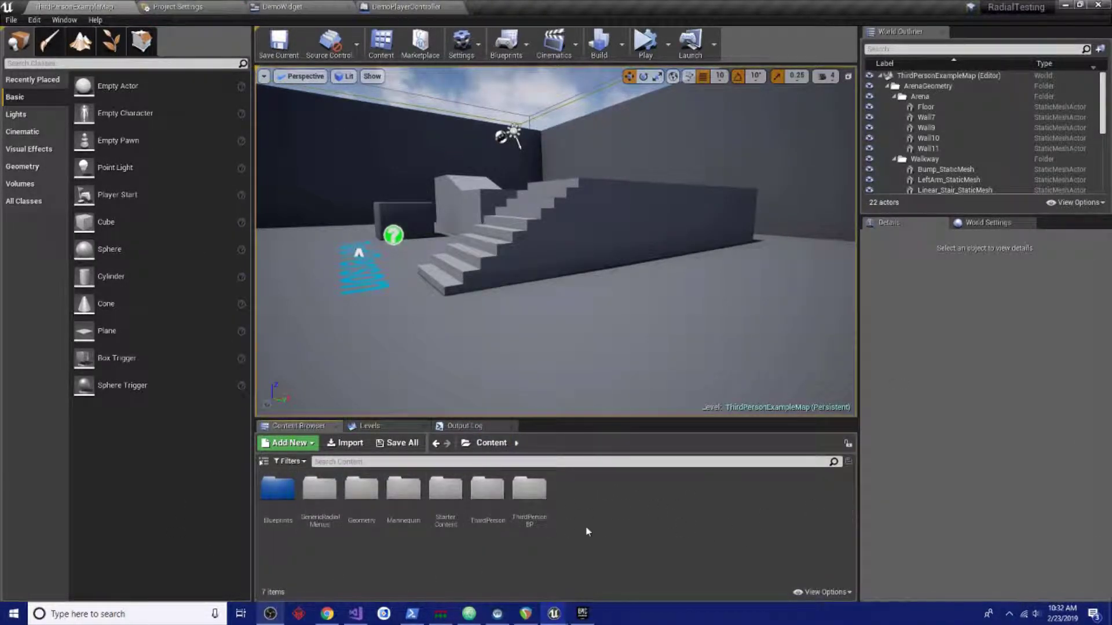
pyautogui.doubleClick(323, 509)
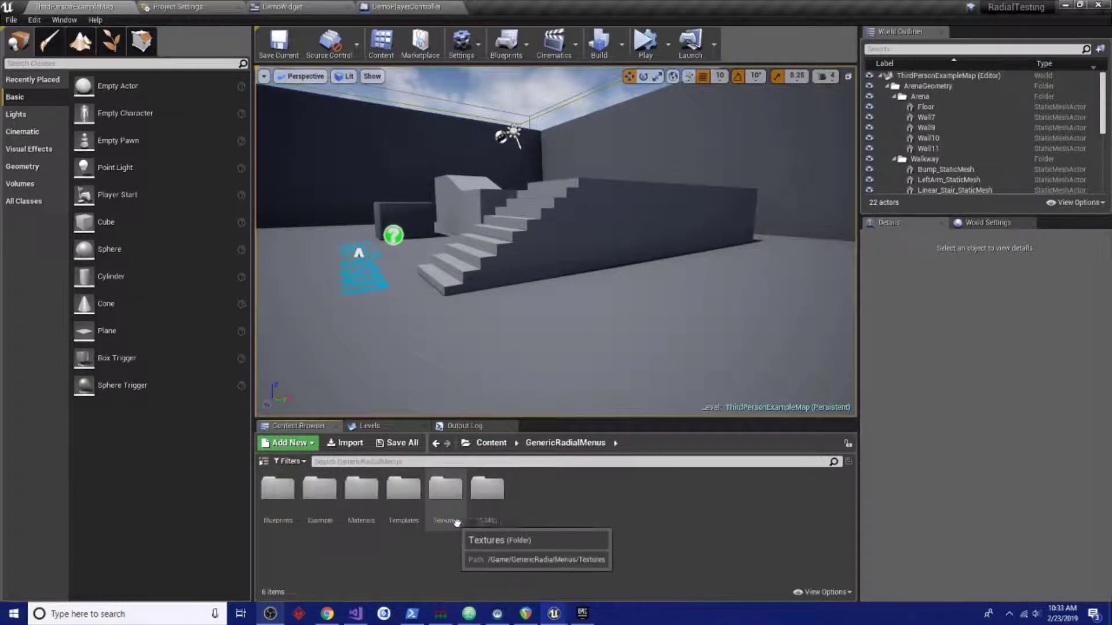
pyautogui.doubleClick(374, 512)
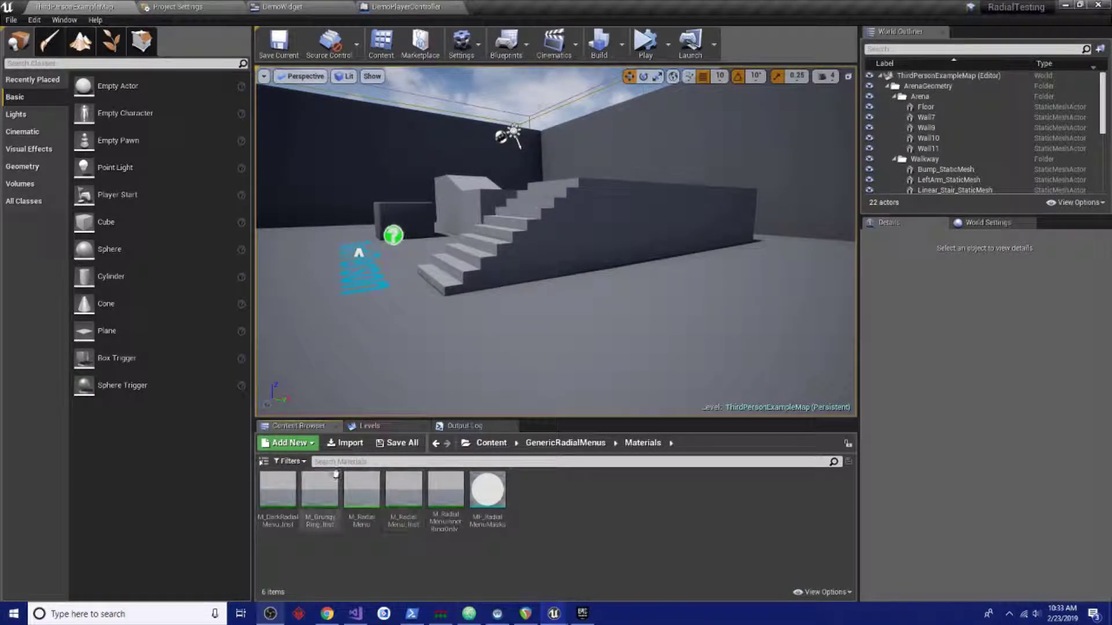
pyautogui.doubleClick(366, 493)
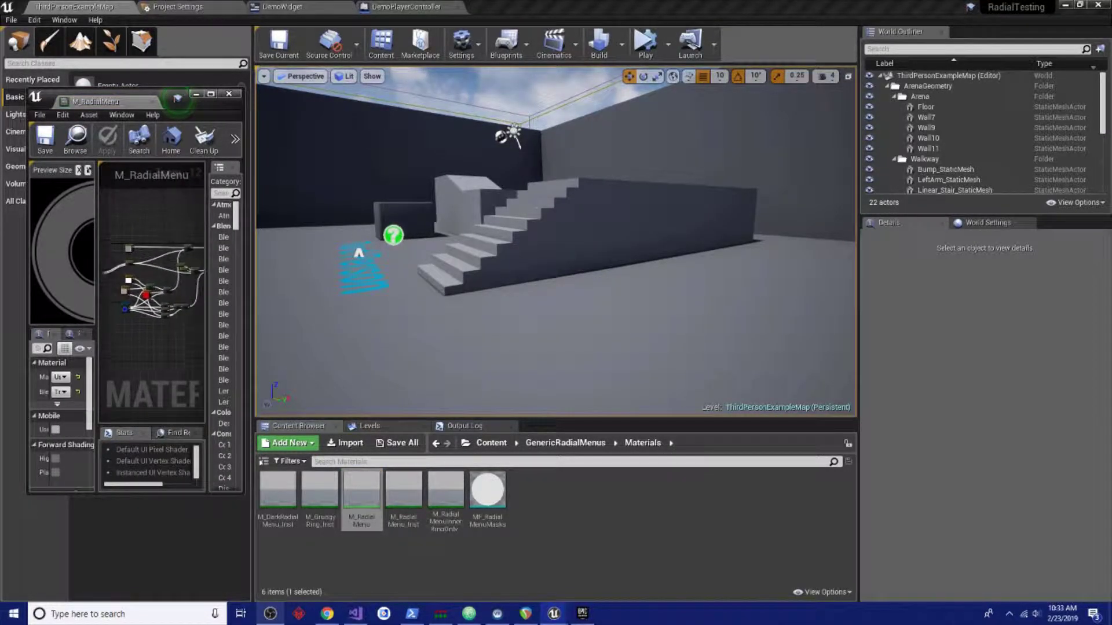
pyautogui.moveTo(244, 248); pyautogui.dragTo(690, 242)
pyautogui.moveTo(429, 276); pyautogui.dragTo(570, 270, button='right')
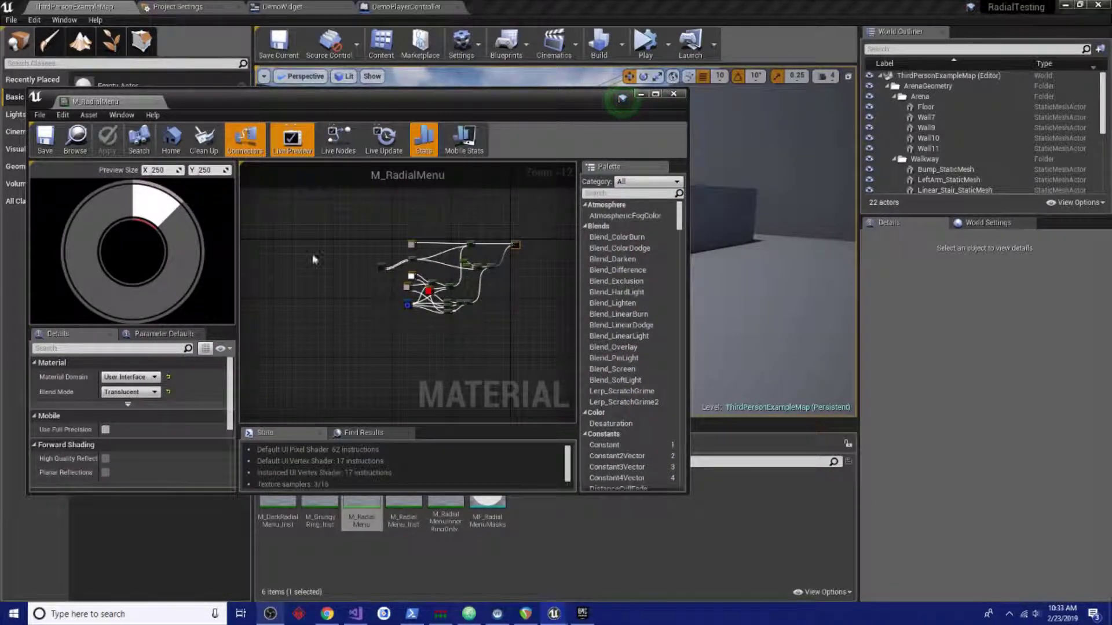
pyautogui.click(157, 102)
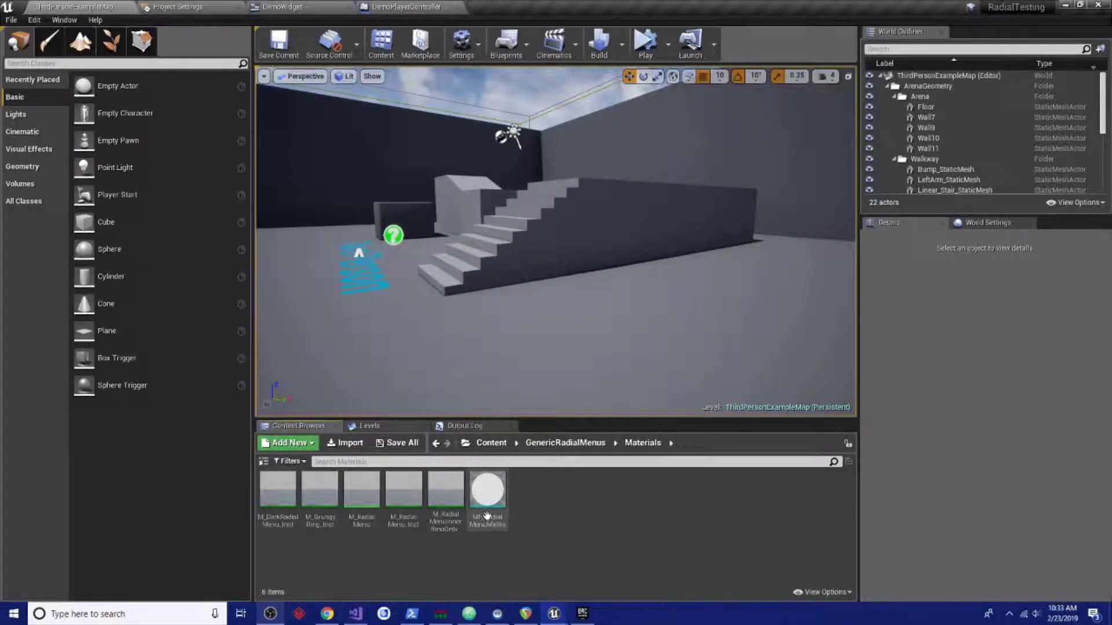
# Examine the parameter settings of the existing M_RadialMenu_Inst material instance, closing its editor when done.
pyautogui.doubleClick(403, 498)
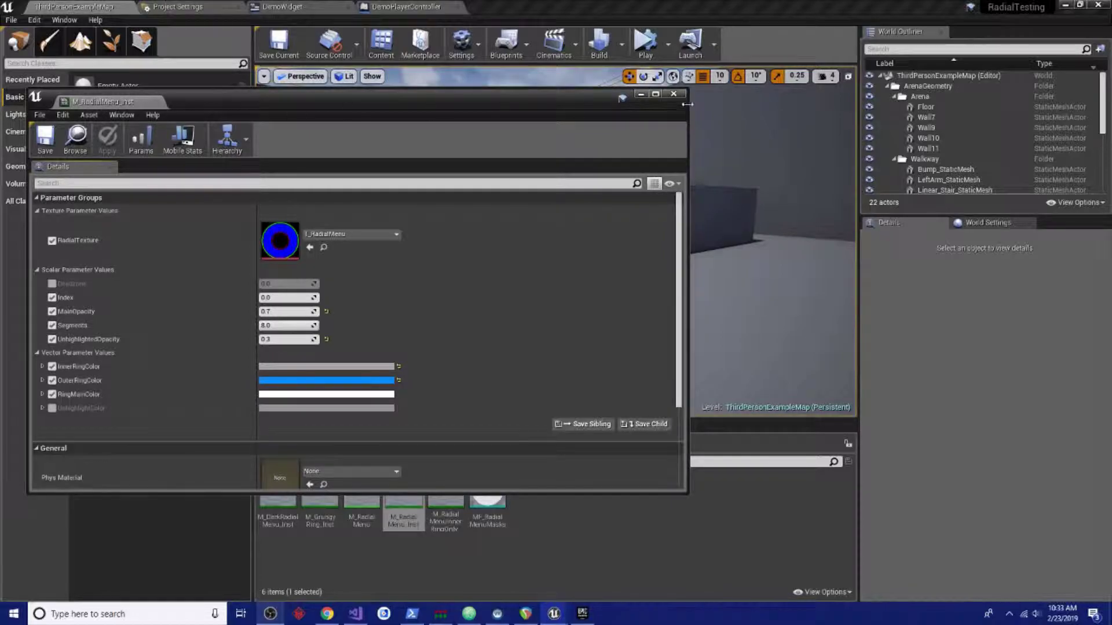
pyautogui.click(673, 94)
pyautogui.click(560, 505)
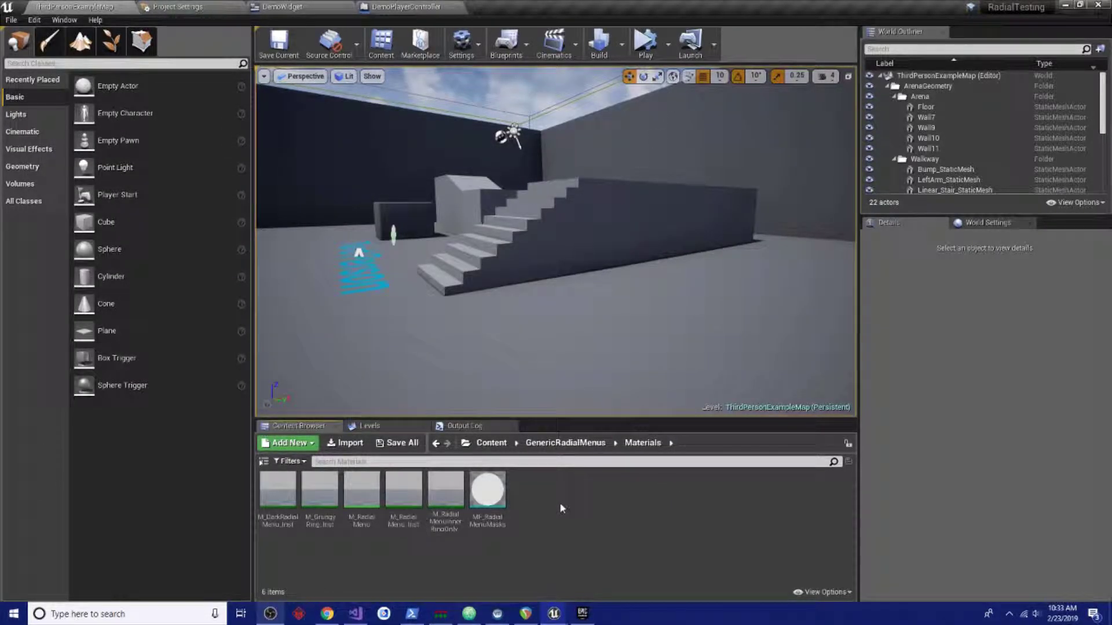
# Create a material instance from M_RadialMenu in the Materials folder and name it MI_SelectionWheel.
pyautogui.click(374, 502)
pyautogui.rightClick(375, 502)
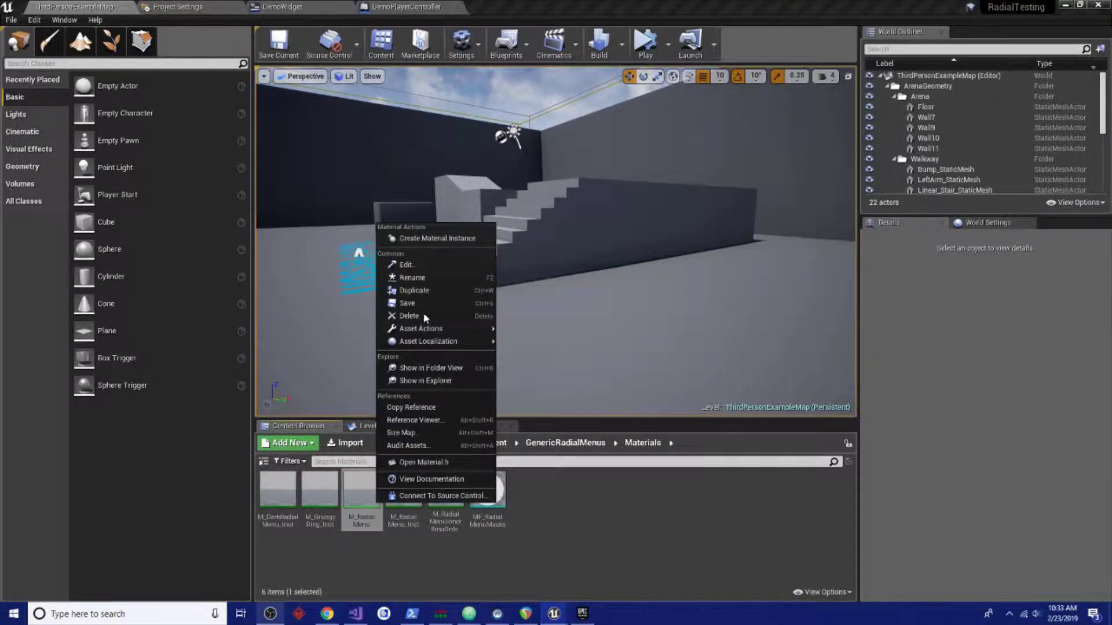
pyautogui.click(451, 238)
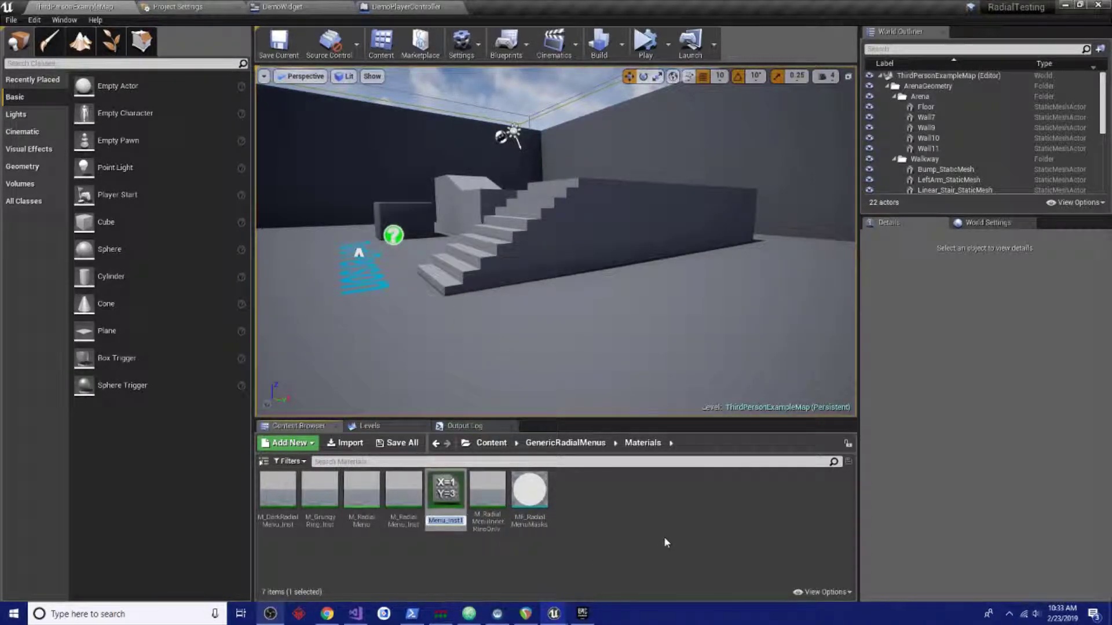
pyautogui.write('M')
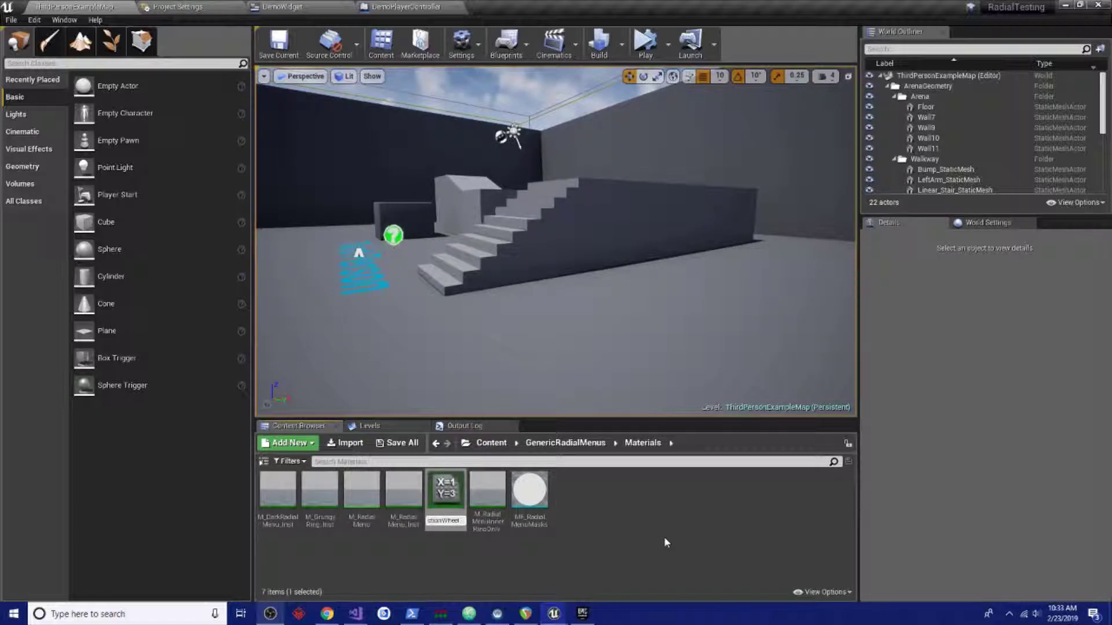
pyautogui.press('Return')
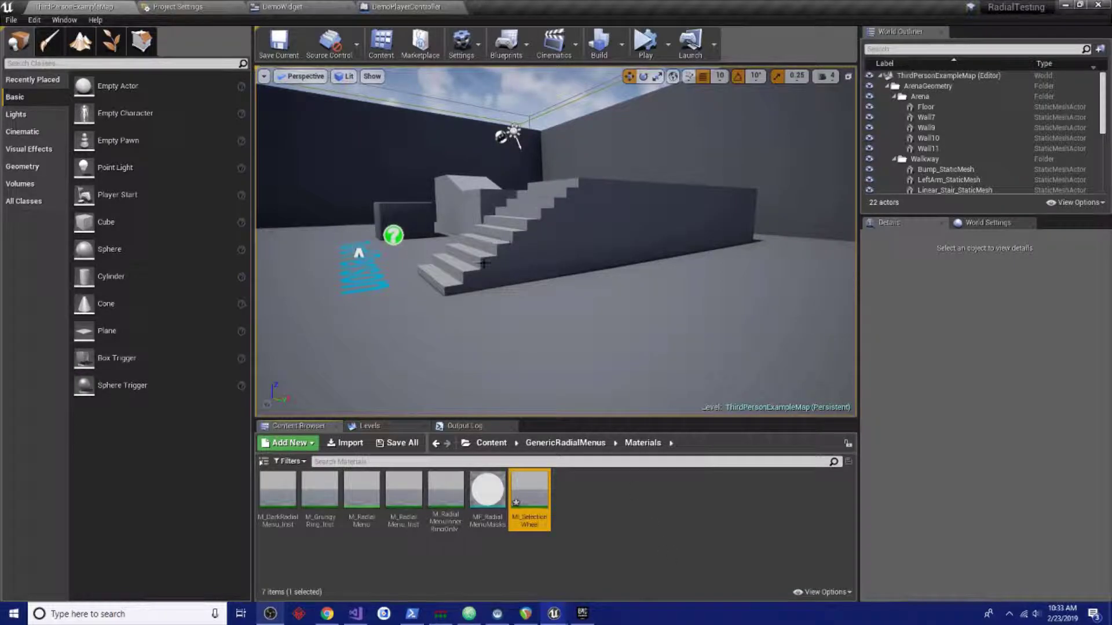
# Open MI_SelectionWheel in a narrowed floating editor window and locate the asset in the Content Browser.
pyautogui.doubleClick(546, 490)
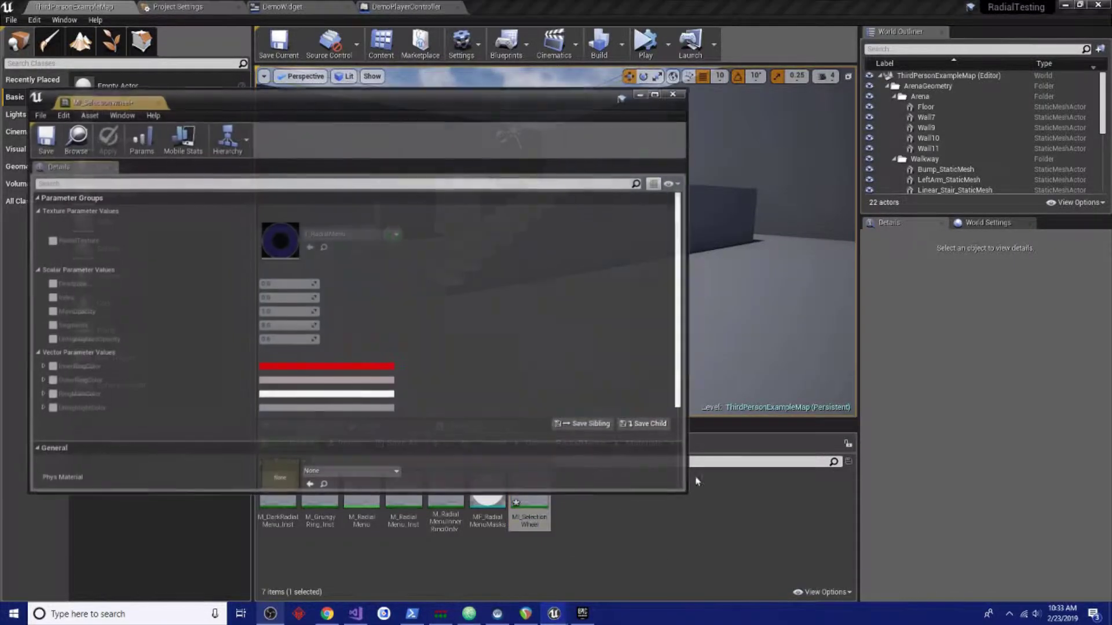
pyautogui.moveTo(315, 116); pyautogui.dragTo(571, 158)
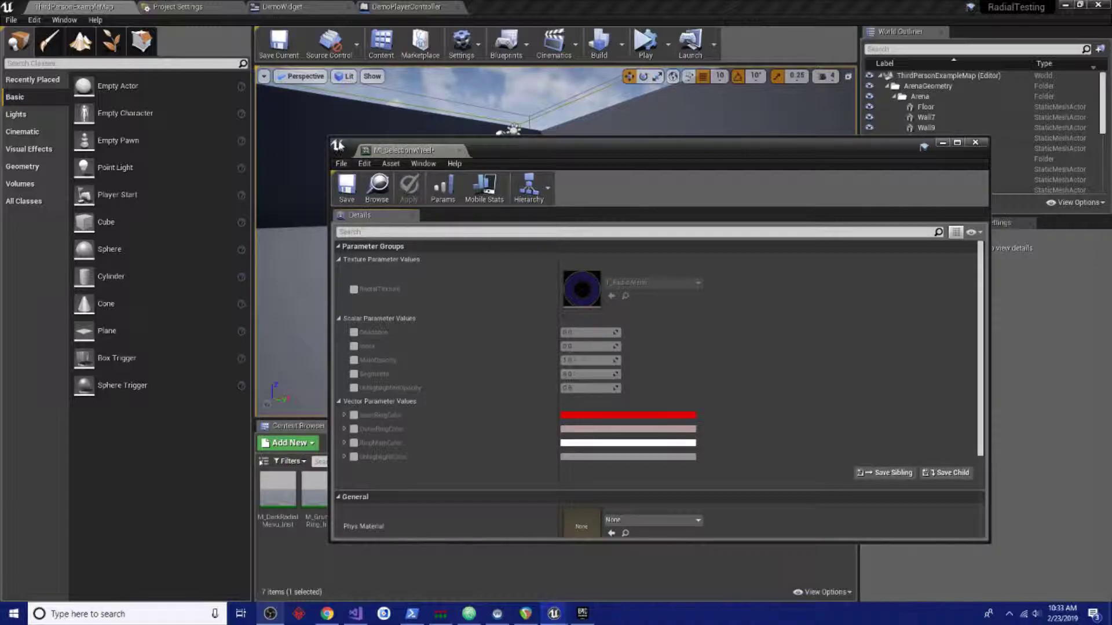
pyautogui.moveTo(326, 135); pyautogui.dragTo(688, 104)
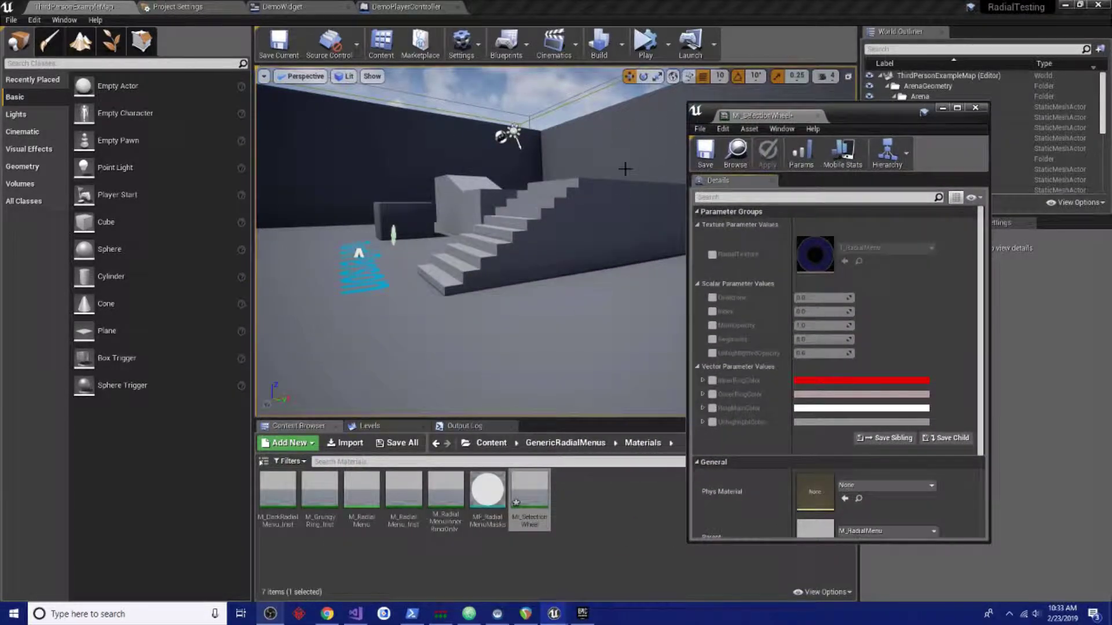
pyautogui.click(283, 7)
pyautogui.moveTo(858, 112); pyautogui.dragTo(687, 72)
pyautogui.click(598, 104)
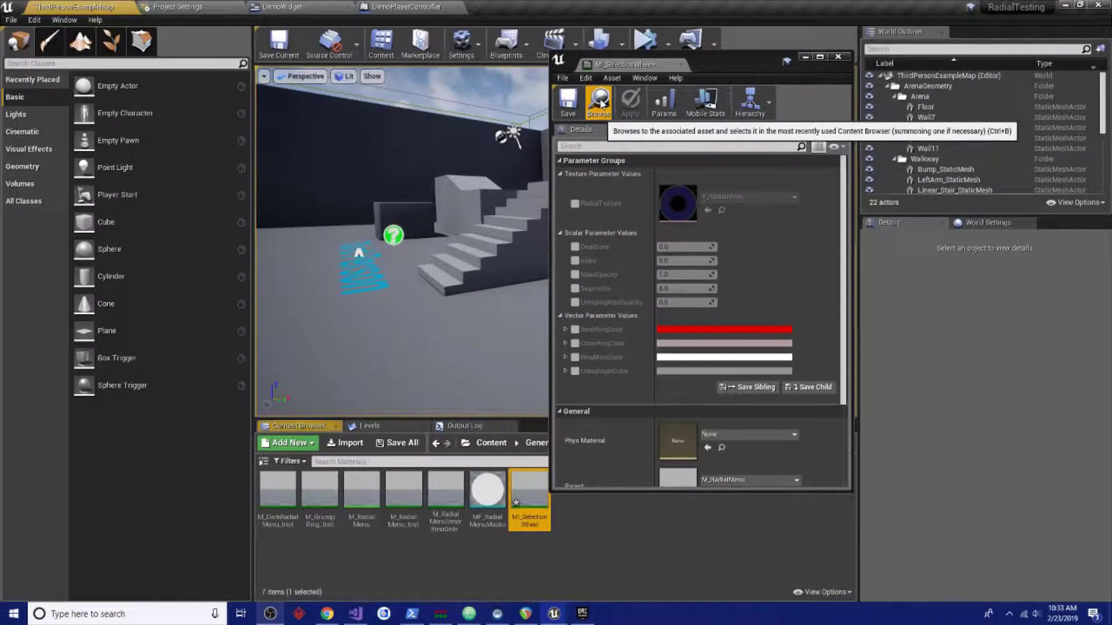
# Assign the MI_SelectionWheel instance as the Material Base of the SelectionWheel in DemoWidget.
pyautogui.click(347, 6)
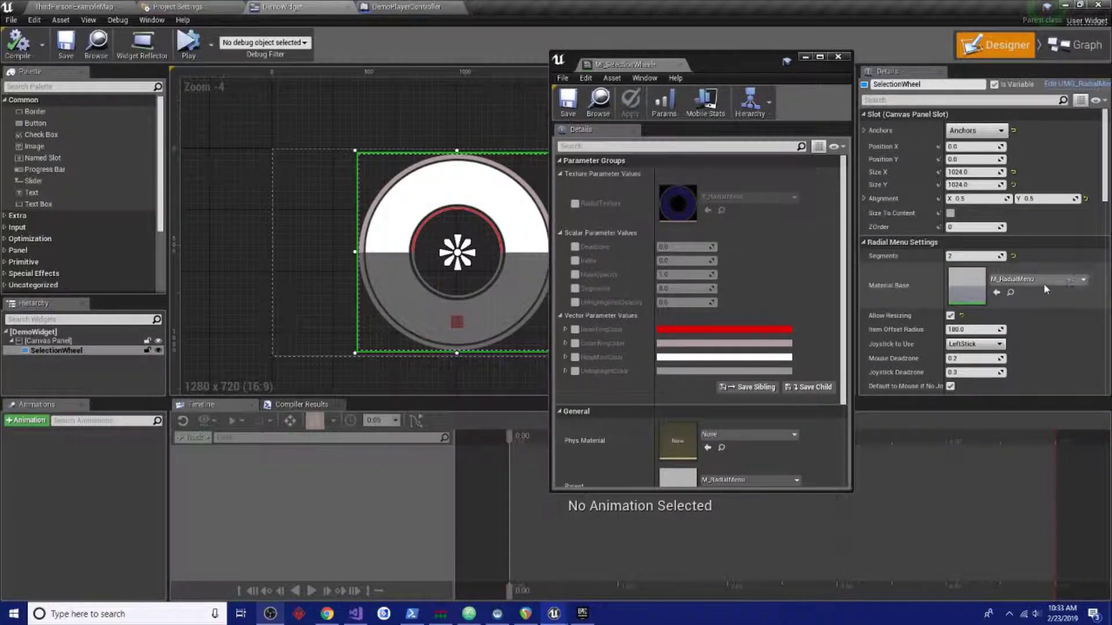
pyautogui.click(53, 341)
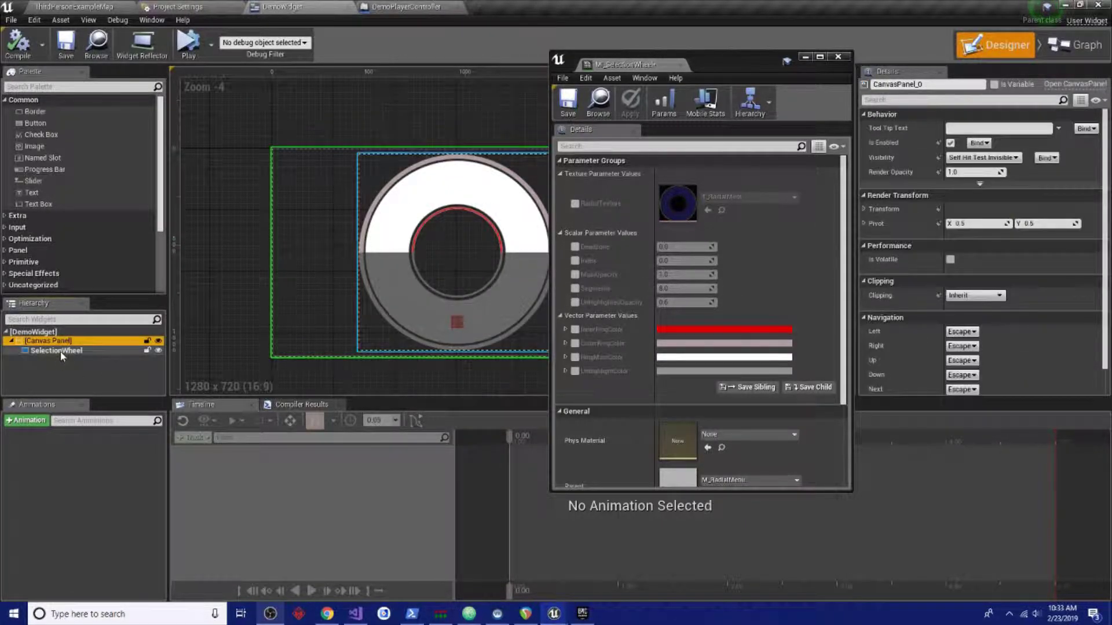
pyautogui.click(58, 350)
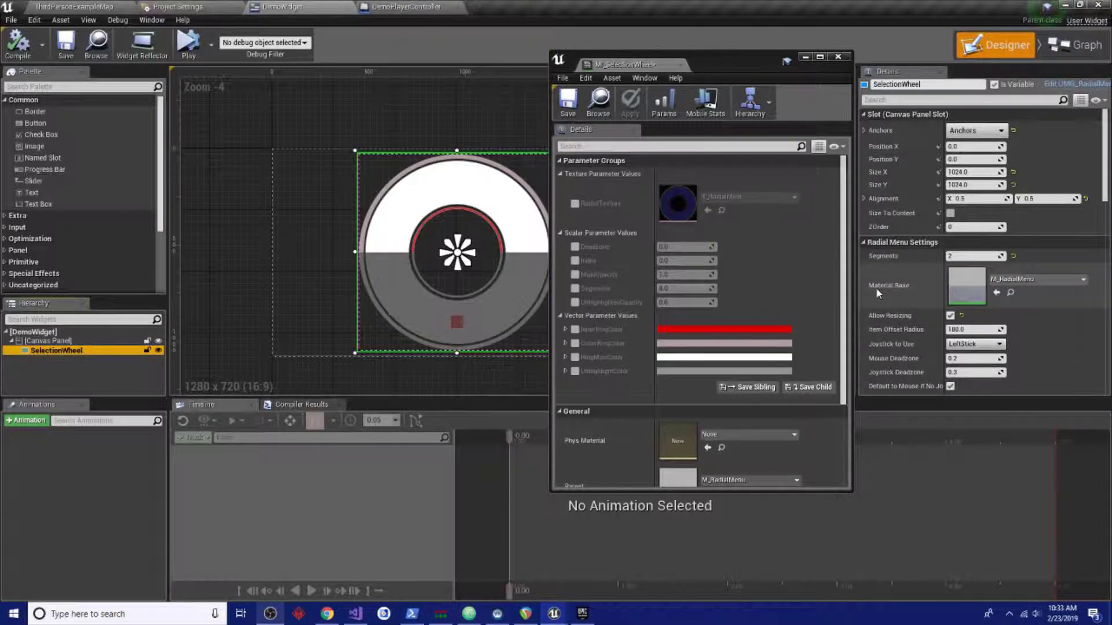
pyautogui.click(996, 293)
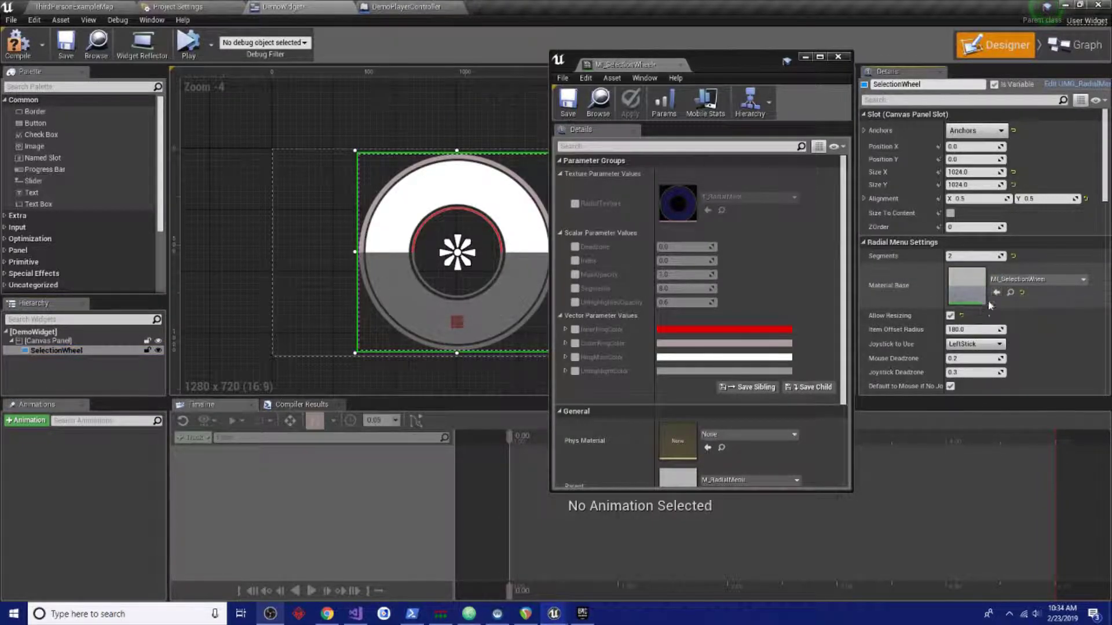
# Move the MI_SelectionWheel editor clear of the wheel preview and review its scalar parameters.
pyautogui.moveTo(708, 68); pyautogui.dragTo(827, 79)
pyautogui.click(674, 122)
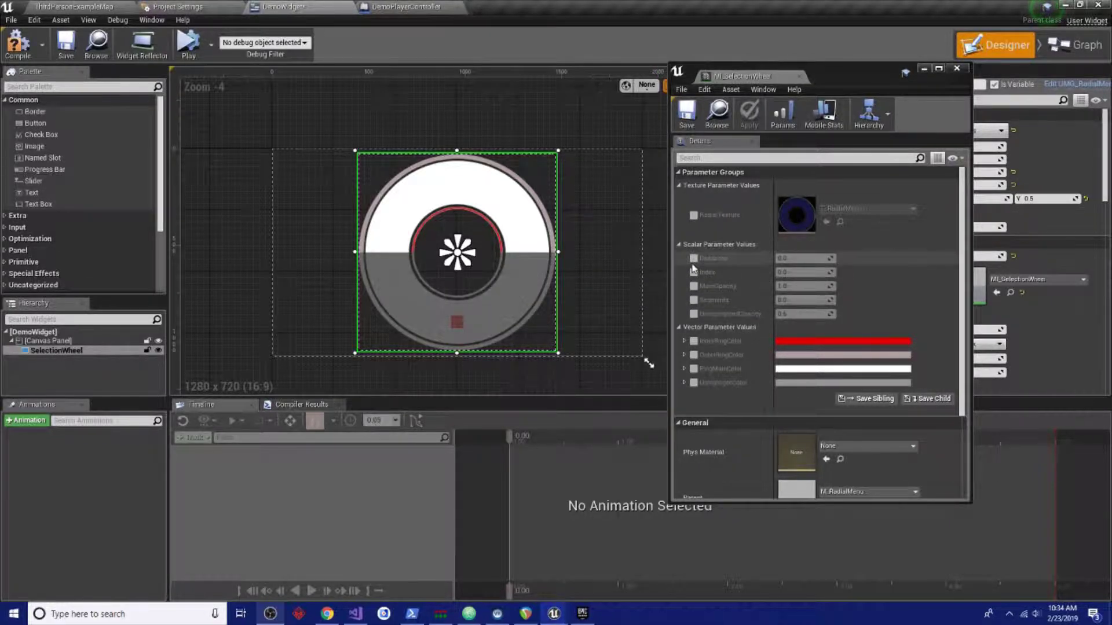
pyautogui.click(679, 245)
pyautogui.click(679, 245)
pyautogui.click(679, 245)
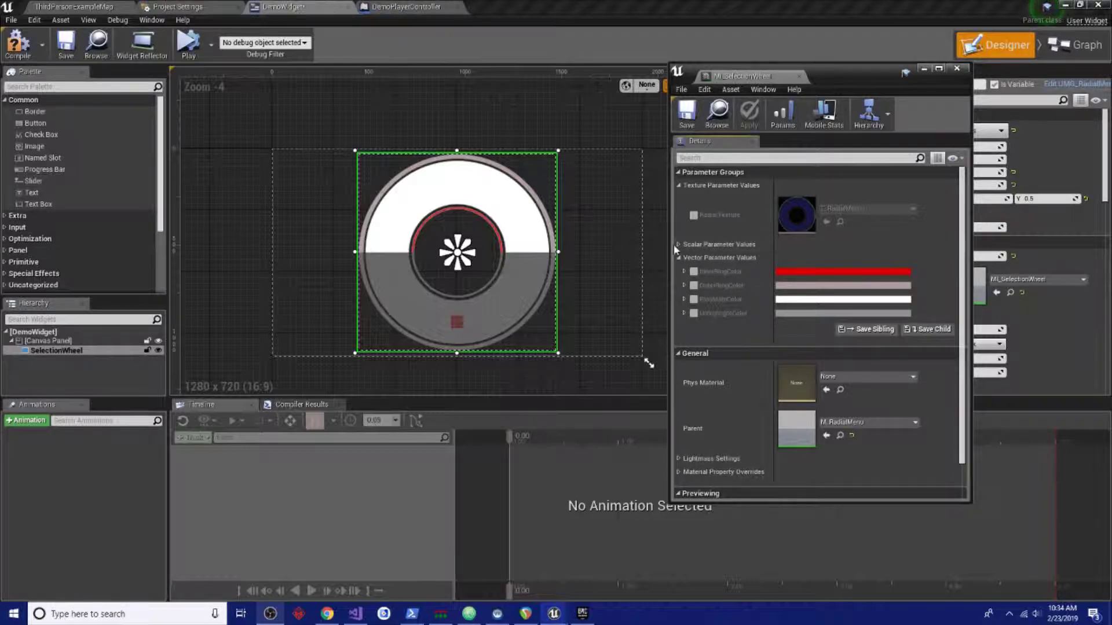
pyautogui.click(677, 244)
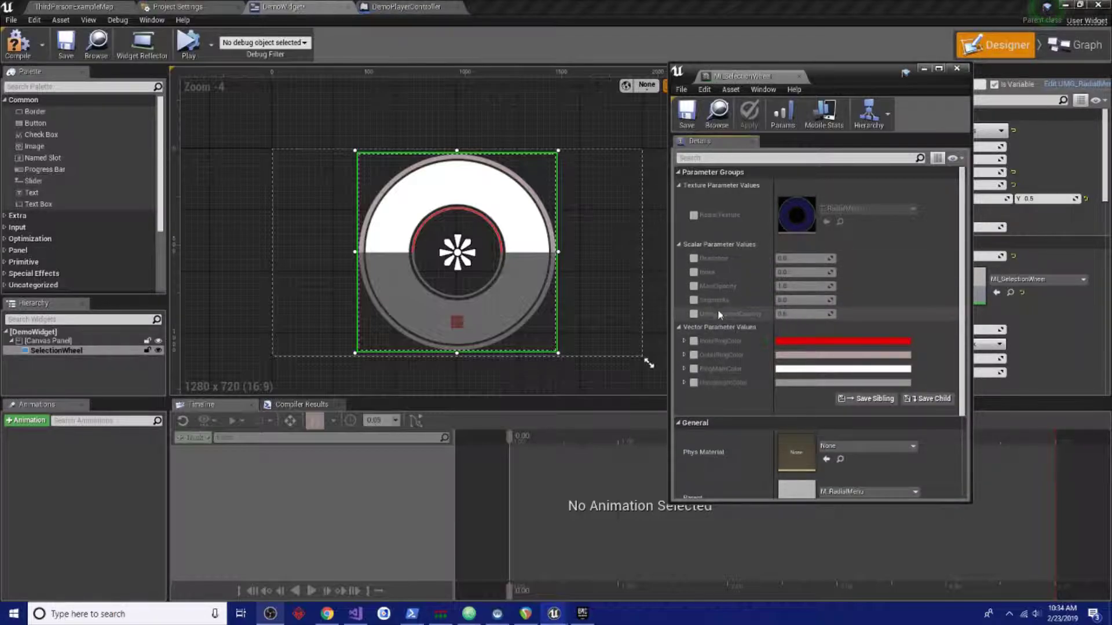
pyautogui.click(680, 244)
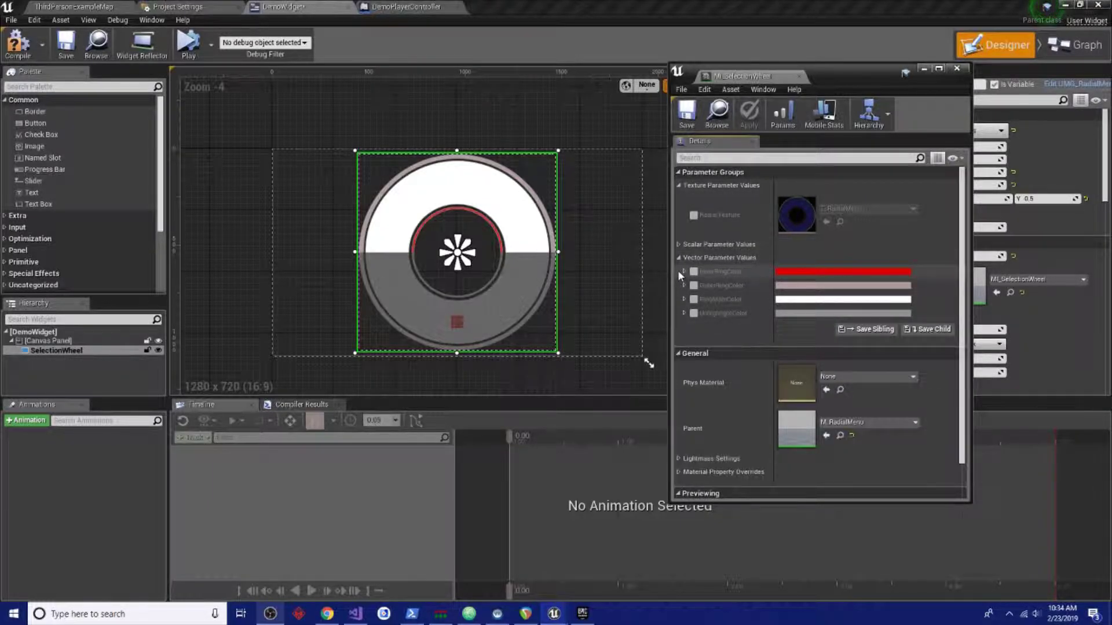
# Enable the InnerRingColor, OuterRingColor, RingMainColor and UnhighlightColor overrides in MI_SelectionWheel.
pyautogui.click(683, 272)
pyautogui.click(685, 341)
pyautogui.scroll(-2, 699, 395)
pyautogui.click(684, 286)
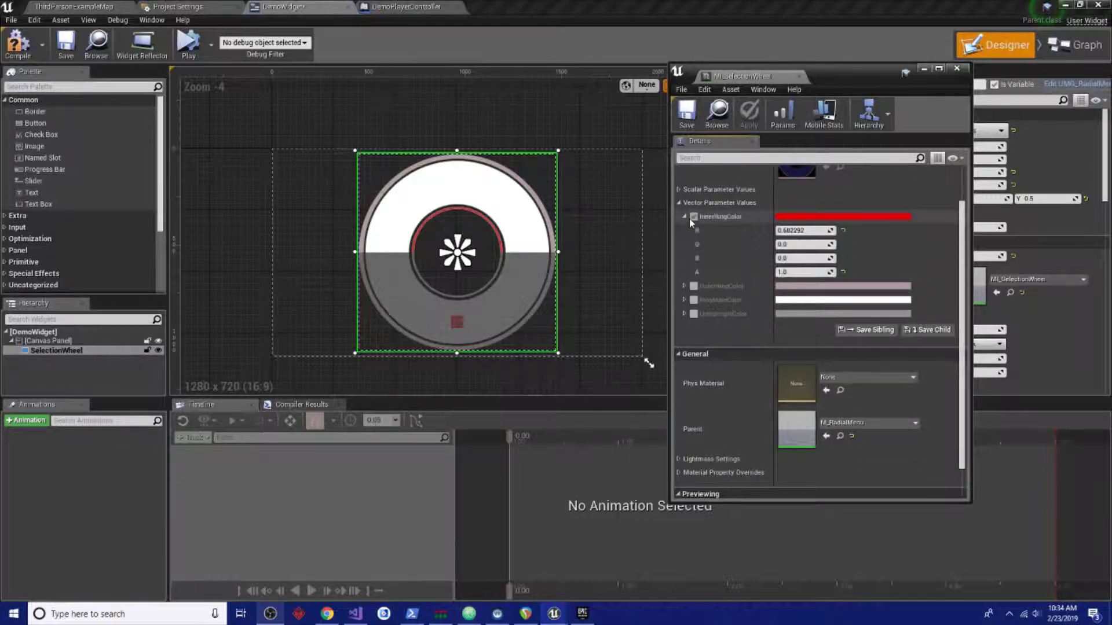
pyautogui.click(685, 216)
pyautogui.click(693, 231)
pyautogui.click(693, 244)
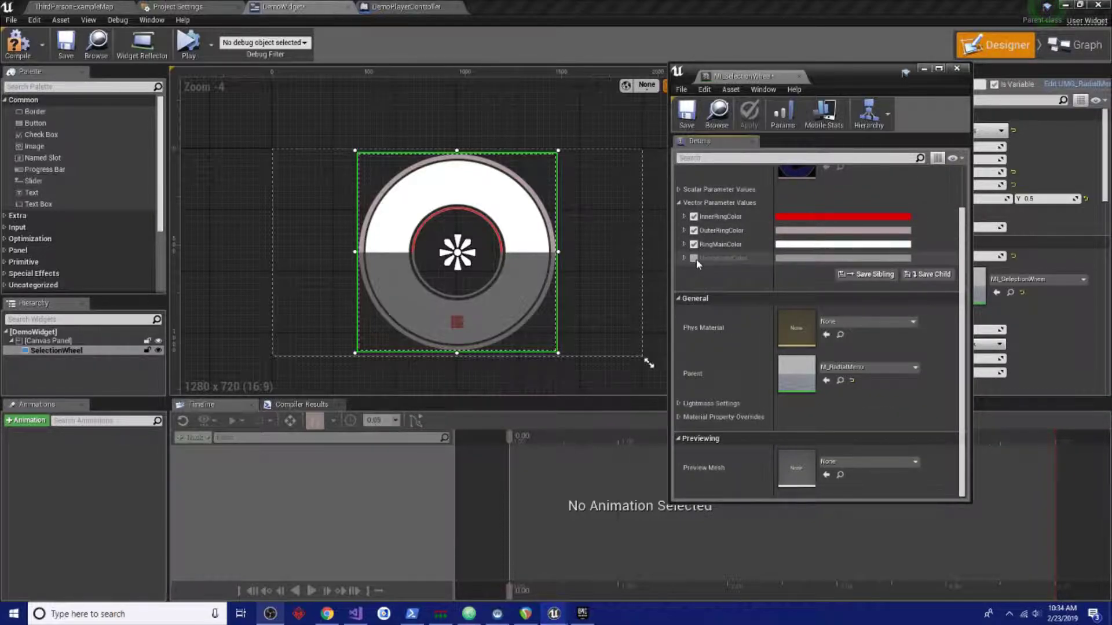
pyautogui.click(693, 259)
# Adjust the brightness of the red InnerRingColor in MI_SelectionWheel and accept the color.
pyautogui.click(891, 218)
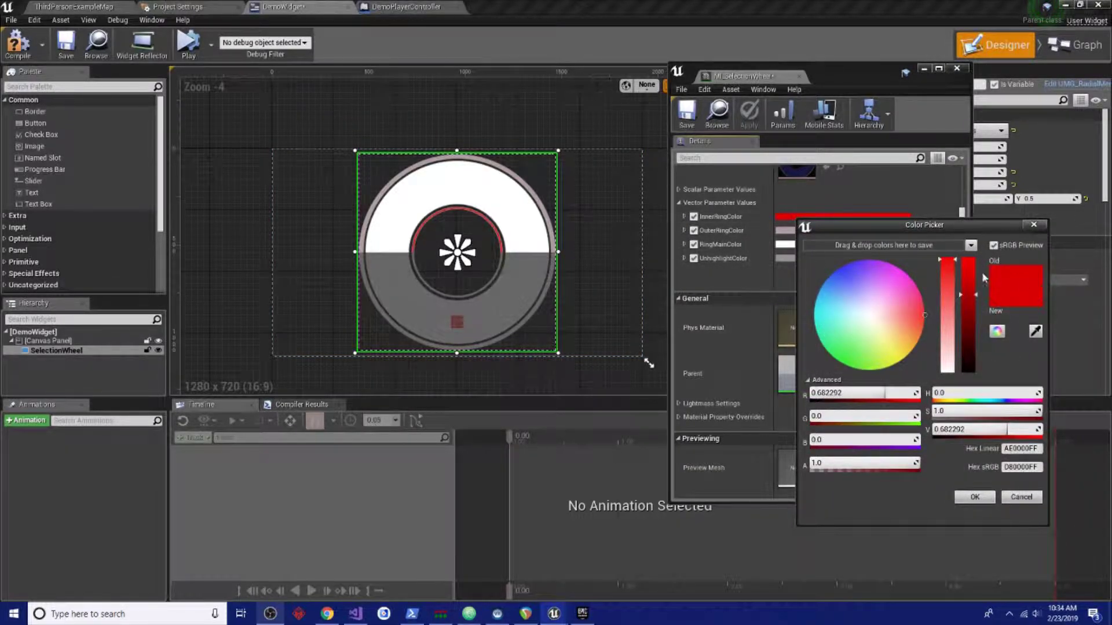
pyautogui.moveTo(961, 294)
pyautogui.mouseDown()
pyautogui.moveTo(961, 324)
pyautogui.moveTo(961, 272)
pyautogui.moveTo(961, 353)
pyautogui.moveTo(962, 295)
pyautogui.mouseUp()
pyautogui.click(975, 497)
# Set the OuterRingColor in MI_SelectionWheel to a muted purple.
pyautogui.click(843, 230)
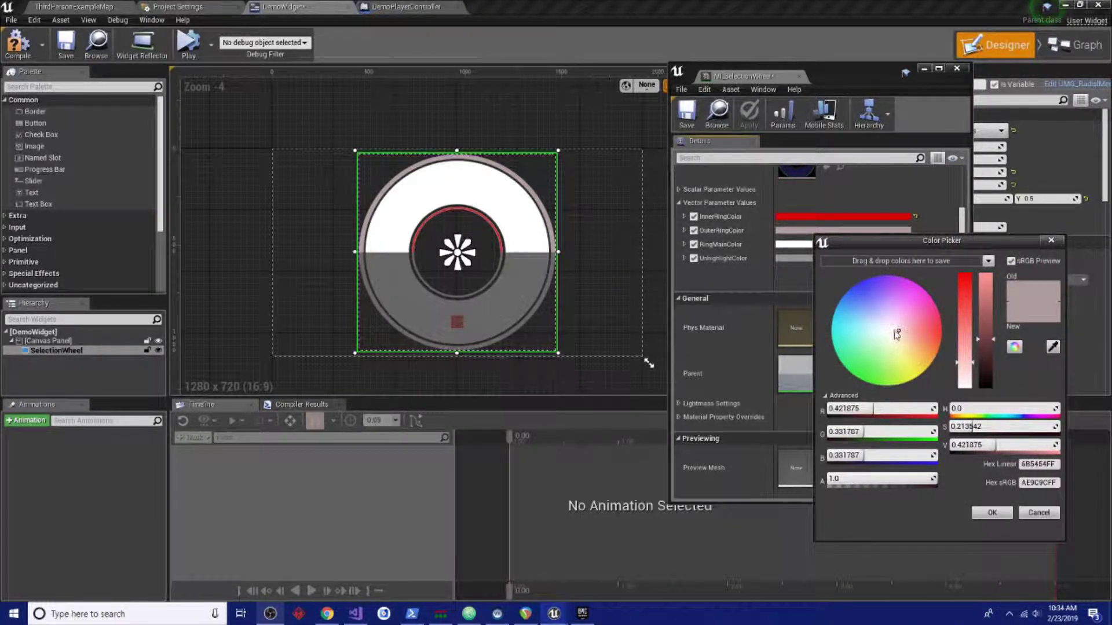
pyautogui.moveTo(897, 333); pyautogui.dragTo(880, 288)
pyautogui.click(984, 513)
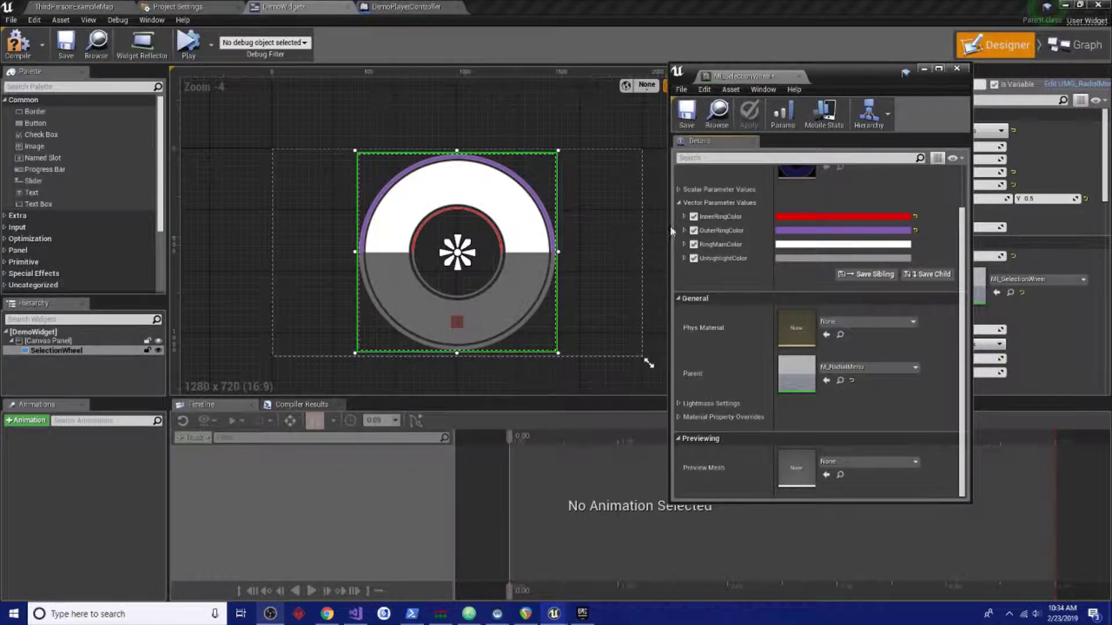
# Set the OuterRingColor in MI_SelectionWheel to a bright magenta and accept the color.
pyautogui.click(844, 231)
pyautogui.moveTo(988, 299); pyautogui.dragTo(981, 278)
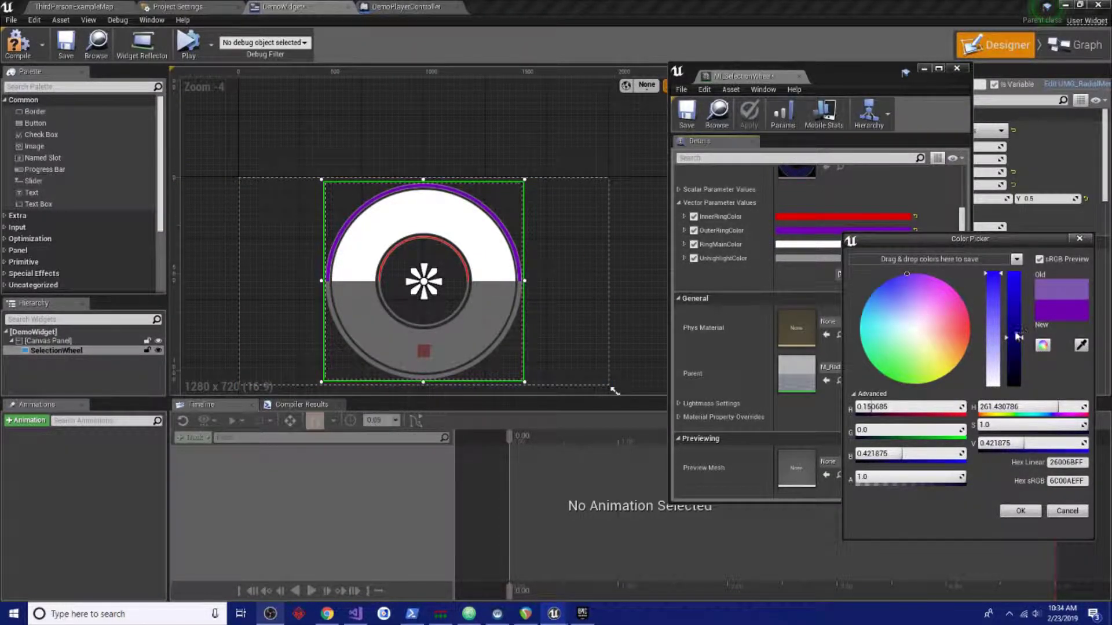
pyautogui.moveTo(1018, 337); pyautogui.dragTo(1014, 283)
pyautogui.click(967, 276)
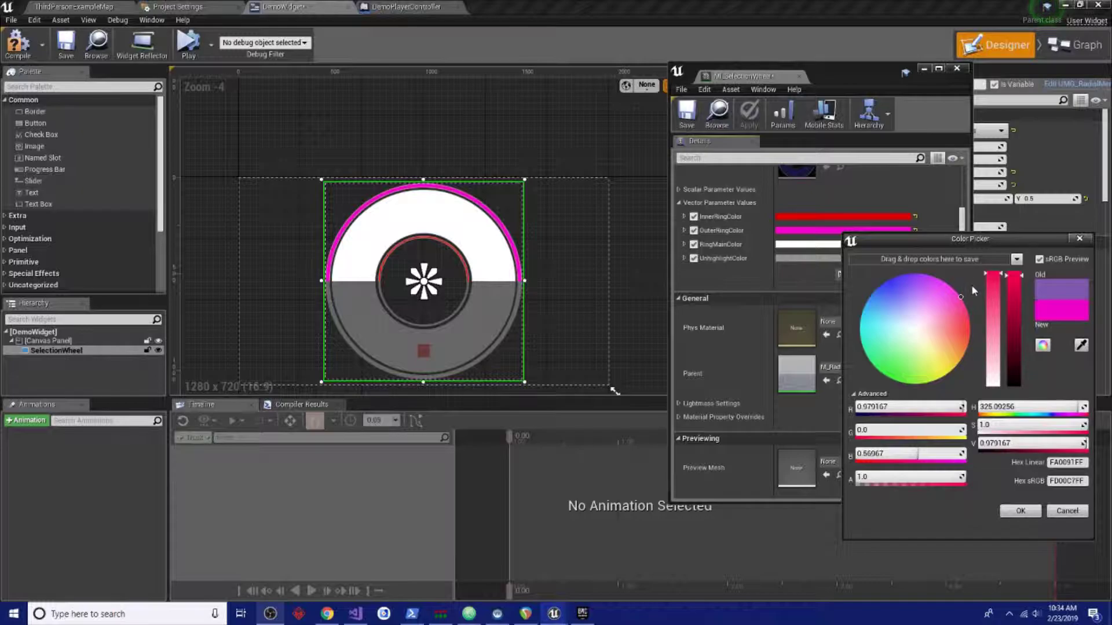
pyautogui.moveTo(973, 291); pyautogui.dragTo(987, 278)
pyautogui.click(1020, 511)
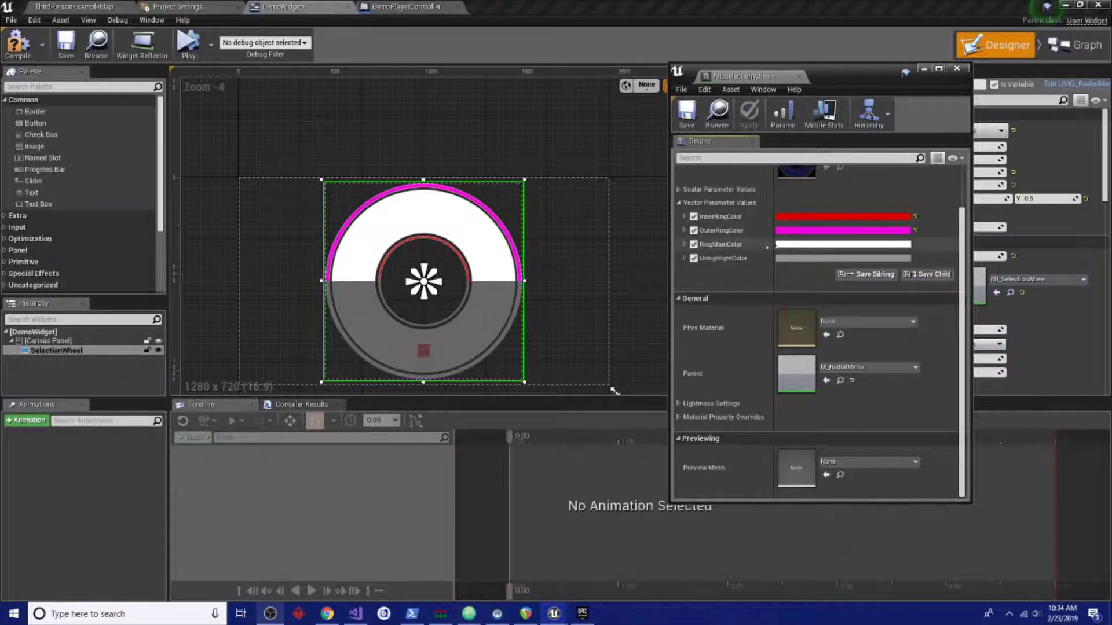
pyautogui.scroll(2, 765, 248)
pyautogui.click(843, 281)
pyautogui.click(873, 338)
pyautogui.moveTo(873, 339); pyautogui.dragTo(864, 391)
pyautogui.click(1026, 563)
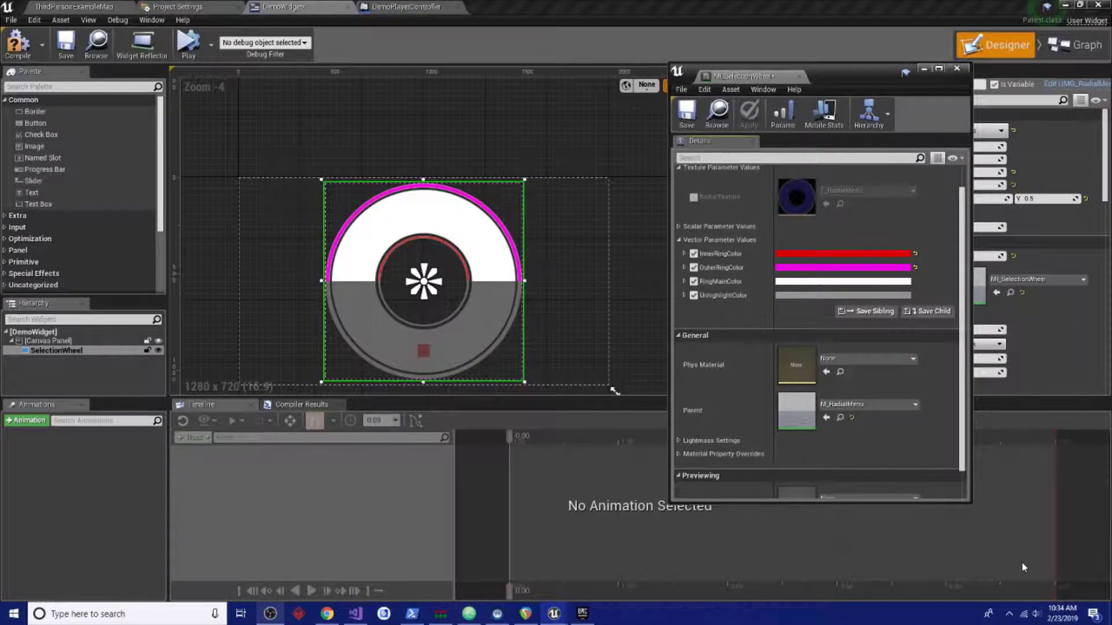
# Change the RingMainColor in MI_SelectionWheel to a light gray with a value of about 0.755.
pyautogui.click(785, 282)
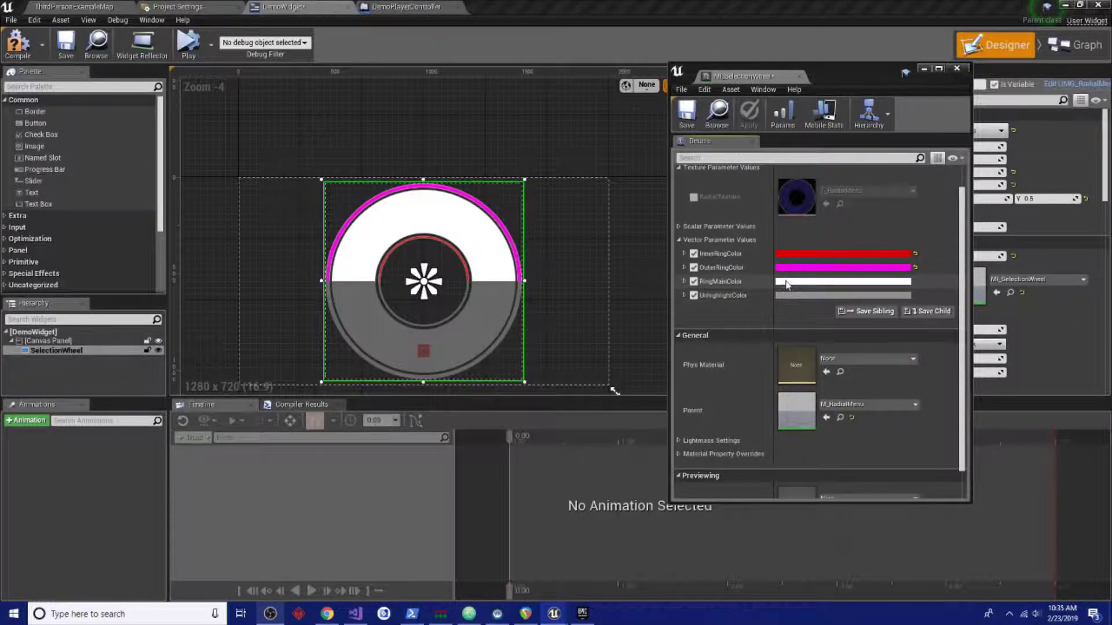
pyautogui.moveTo(958, 338); pyautogui.dragTo(981, 443)
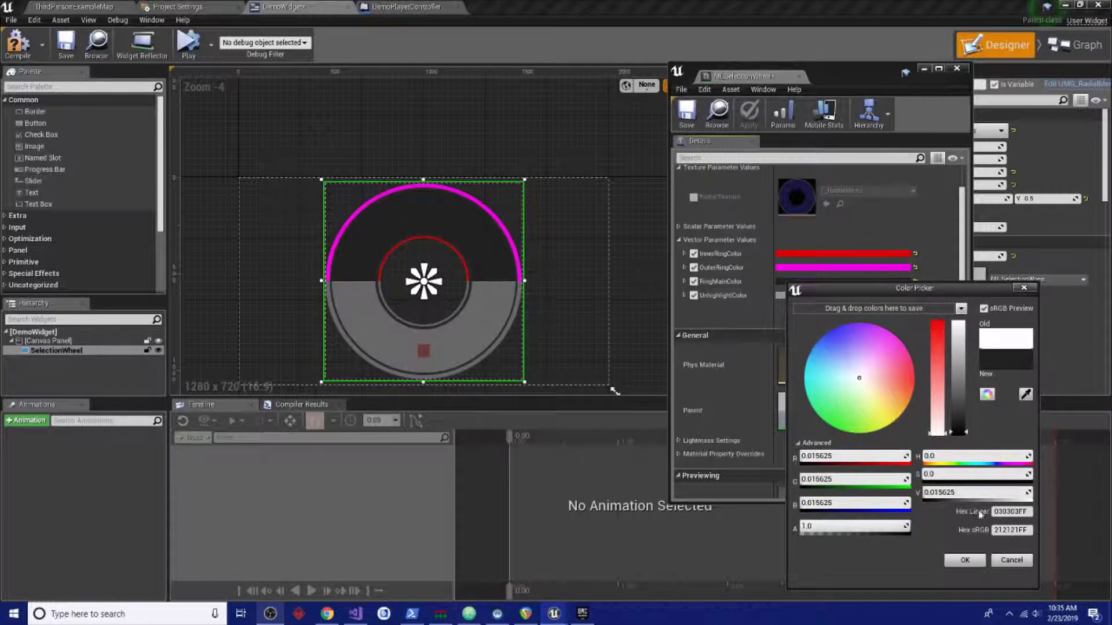
pyautogui.moveTo(964, 430); pyautogui.dragTo(955, 349)
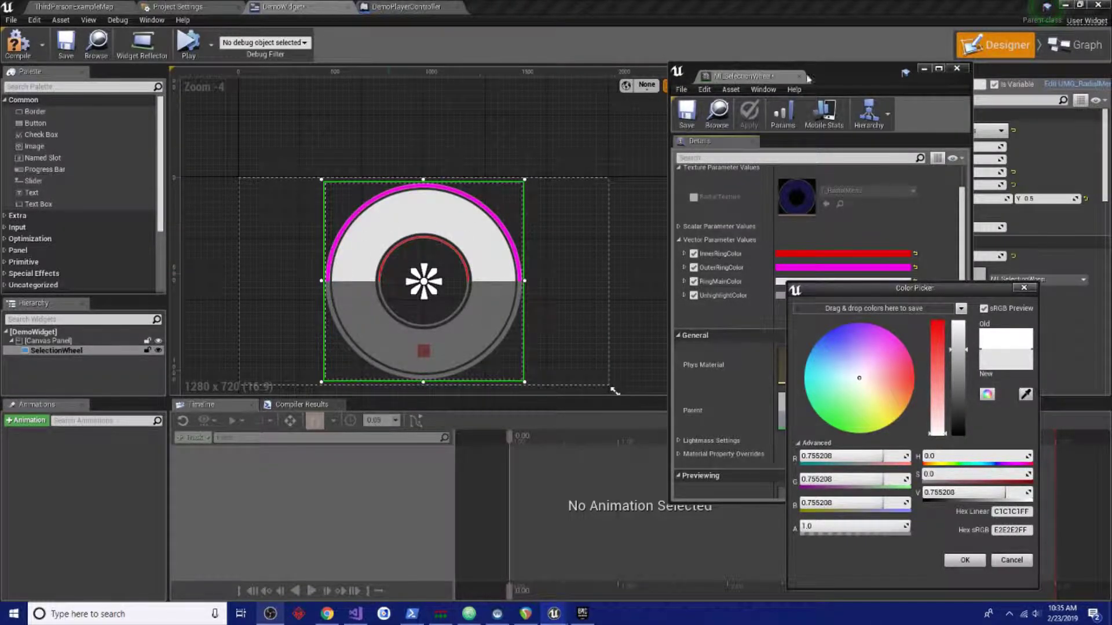
# Move the MI_SelectionWheel editor to reach the widget details, set the SelectionWheel's Segments to 3, and accept the open color.
pyautogui.moveTo(819, 73); pyautogui.dragTo(552, 94)
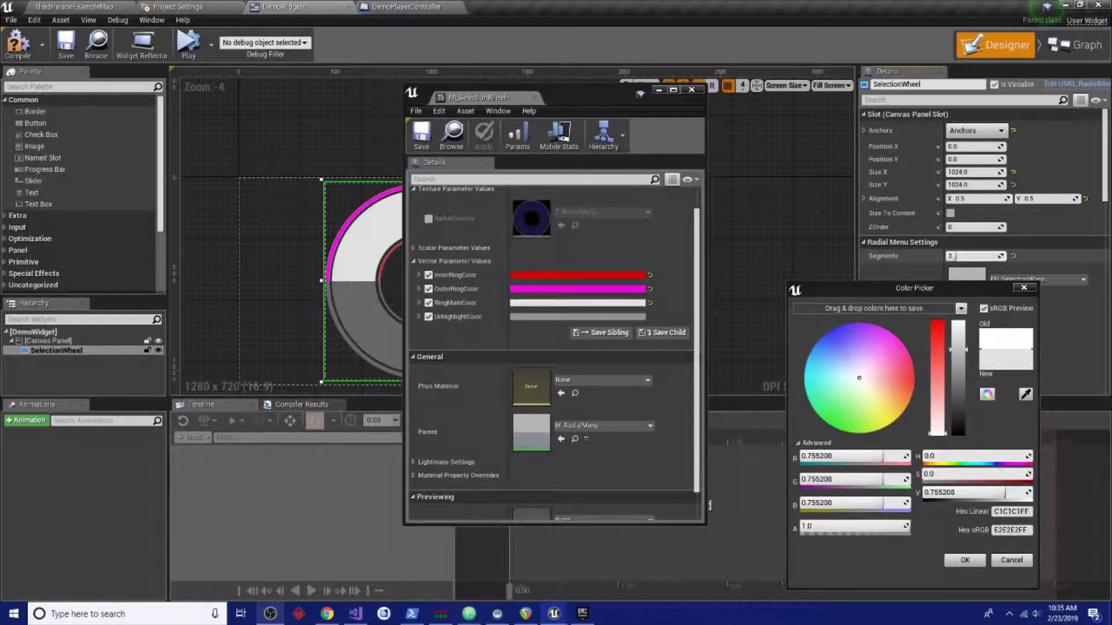
pyautogui.moveTo(570, 88); pyautogui.dragTo(771, 102)
pyautogui.moveTo(980, 257); pyautogui.dragTo(968, 256)
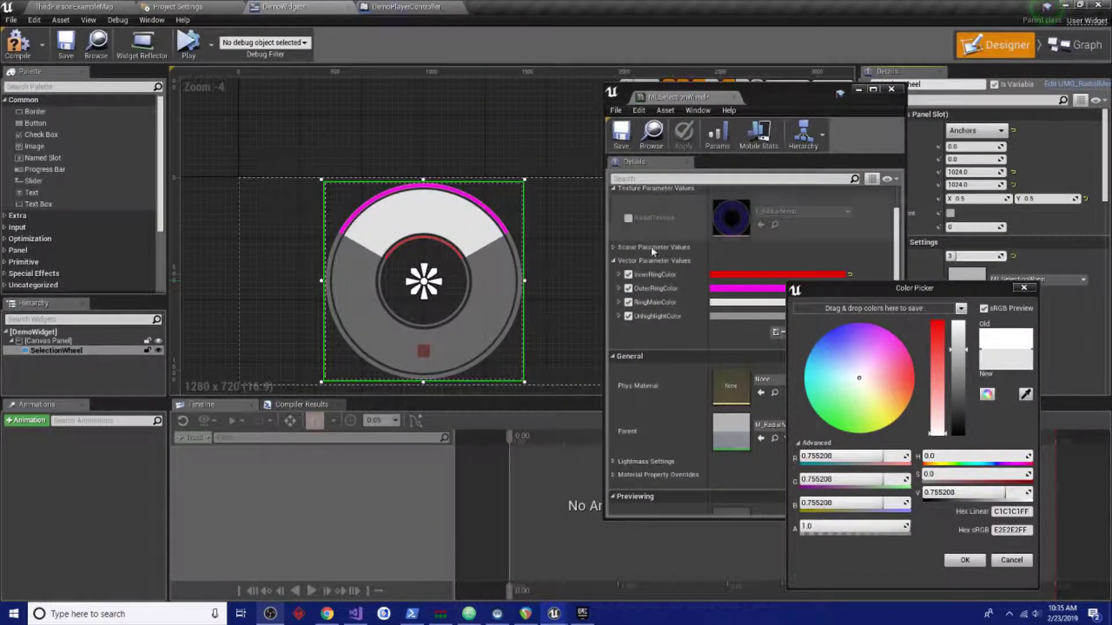
pyautogui.click(964, 561)
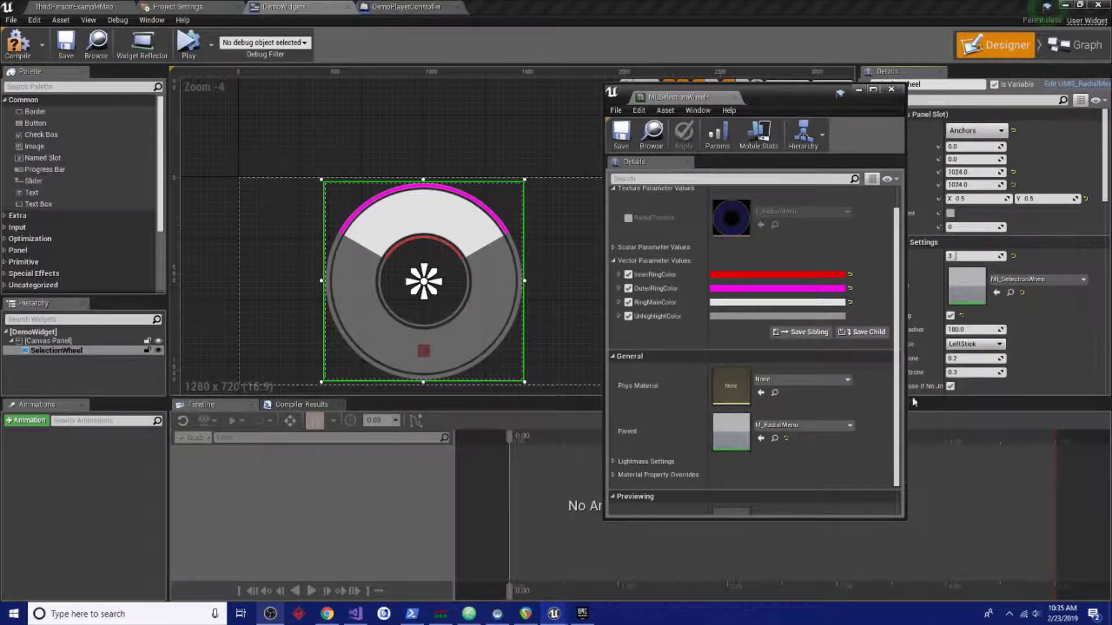
# Darken the UnhighlightColor in MI_SelectionWheel to a color value of 0.01 and accept it.
pyautogui.click(740, 316)
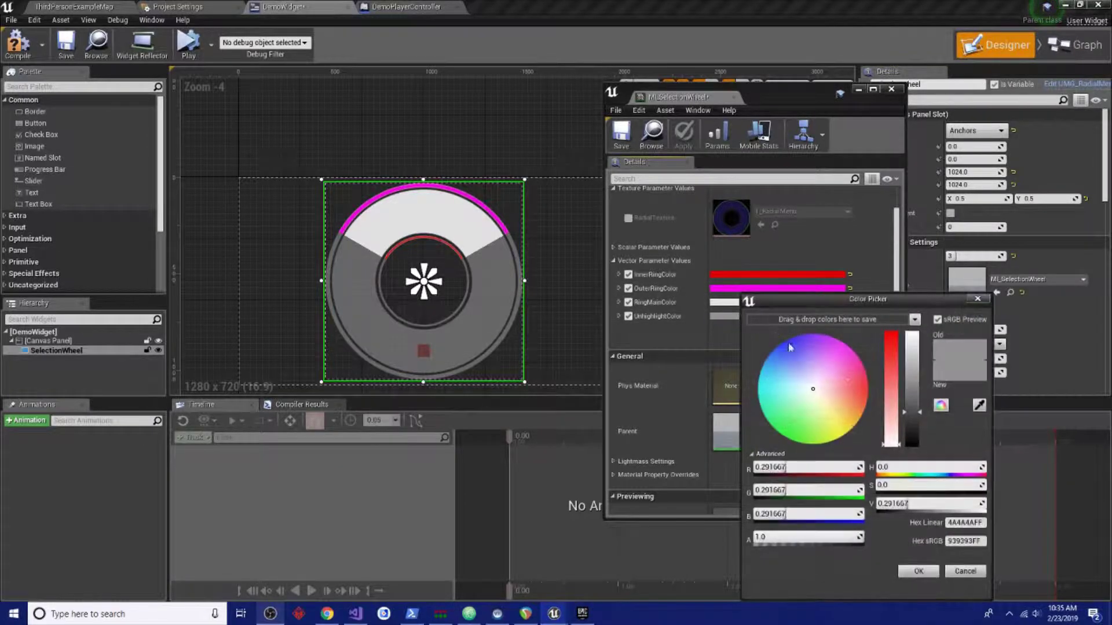
pyautogui.moveTo(908, 415); pyautogui.dragTo(916, 449)
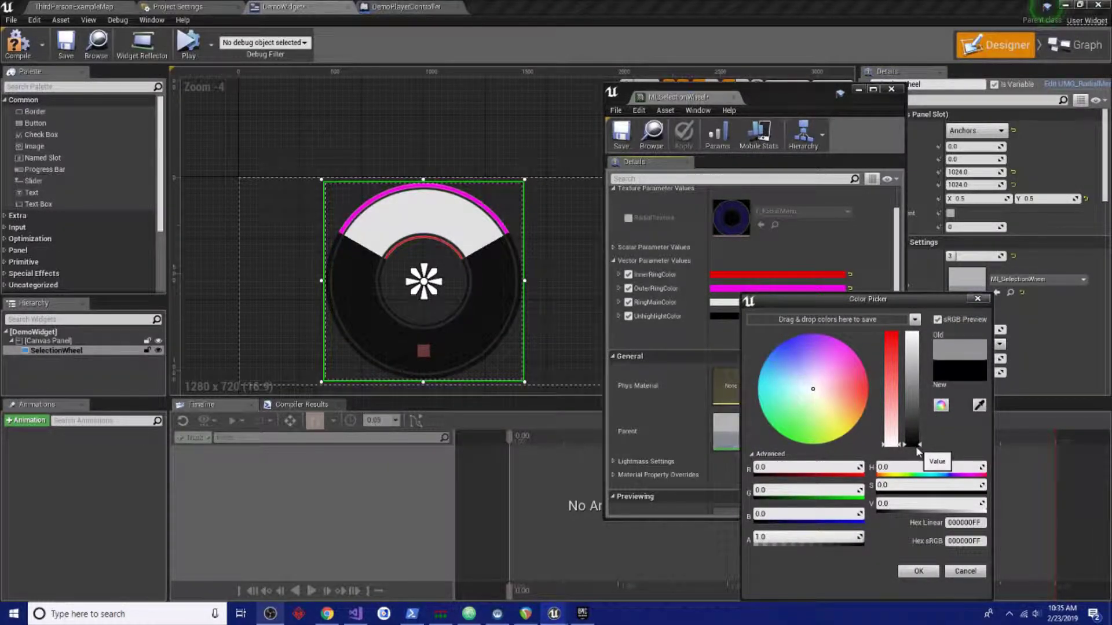
pyautogui.click(924, 504)
pyautogui.write('.05')
pyautogui.press('Return')
pyautogui.write('.01')
pyautogui.press('Return')
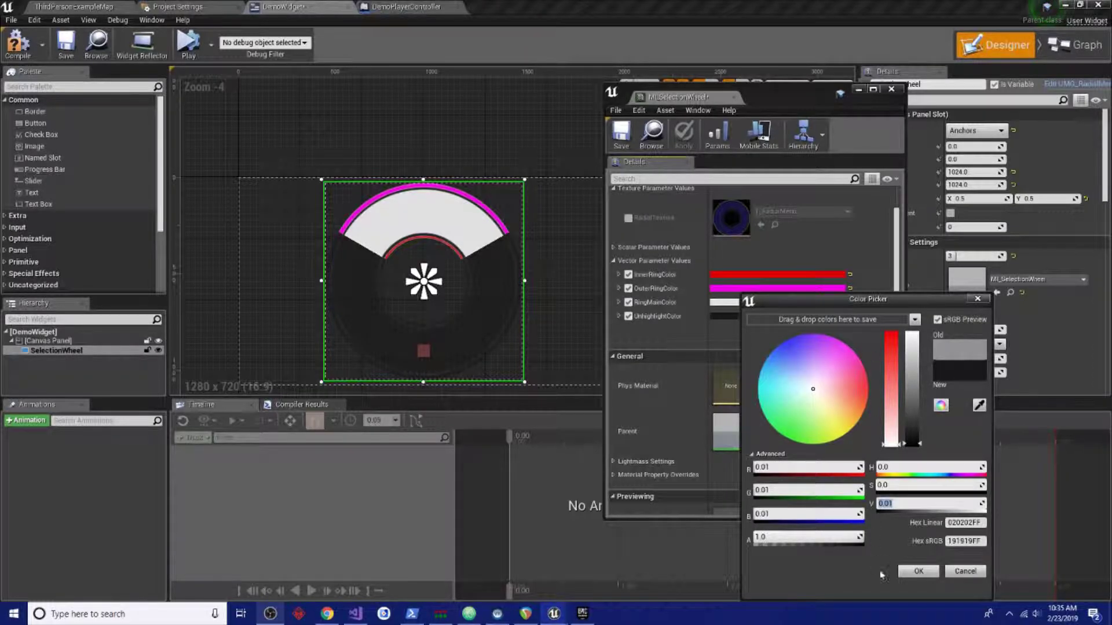
pyautogui.click(927, 571)
# Set the RingMainColor in MI_SelectionWheel to white with a value of 1.0 and an alpha of 0.655.
pyautogui.click(816, 302)
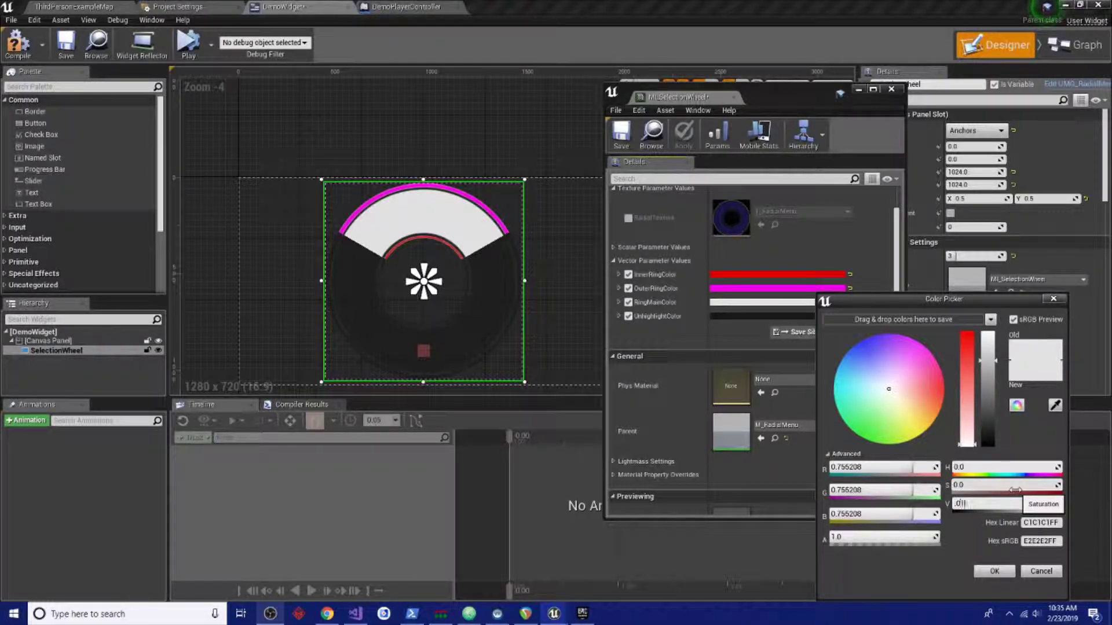
pyautogui.press('Return')
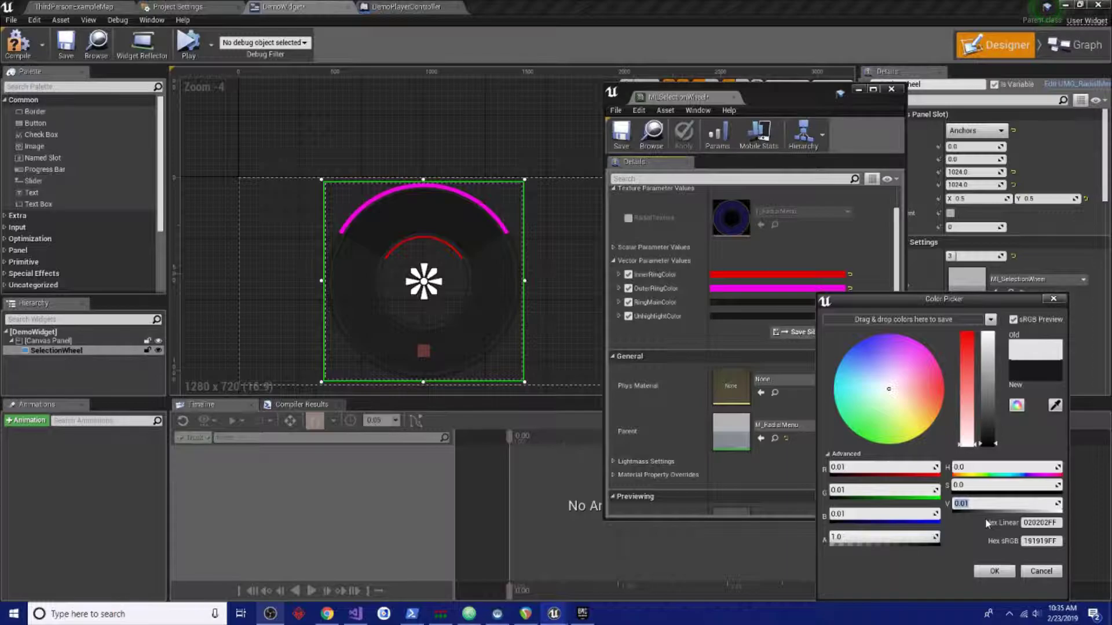
pyautogui.press('Return')
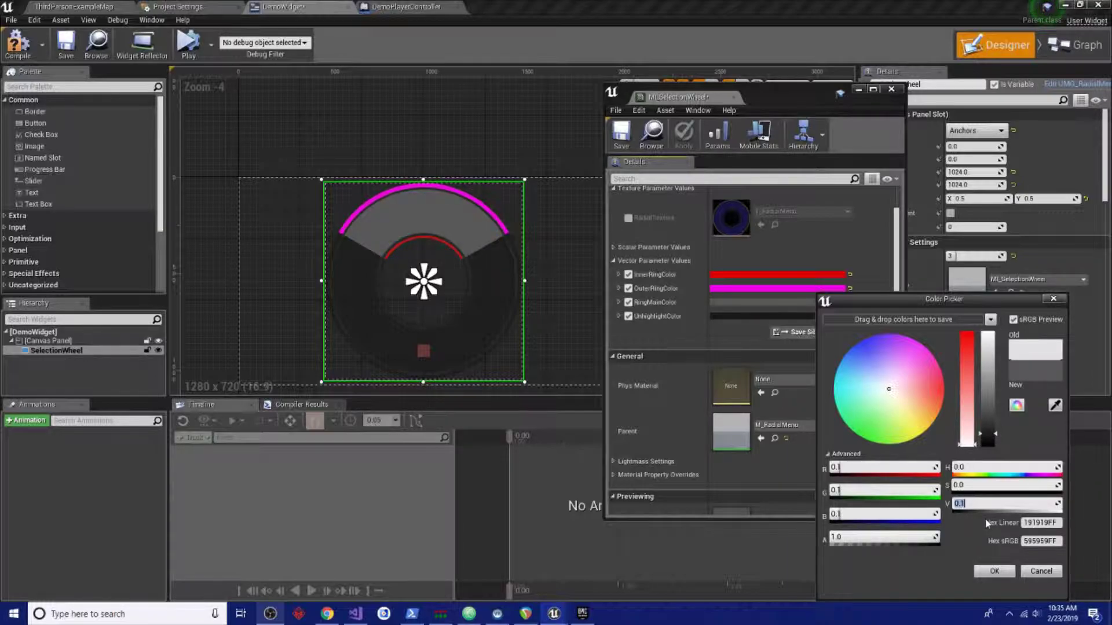
pyautogui.press('Return')
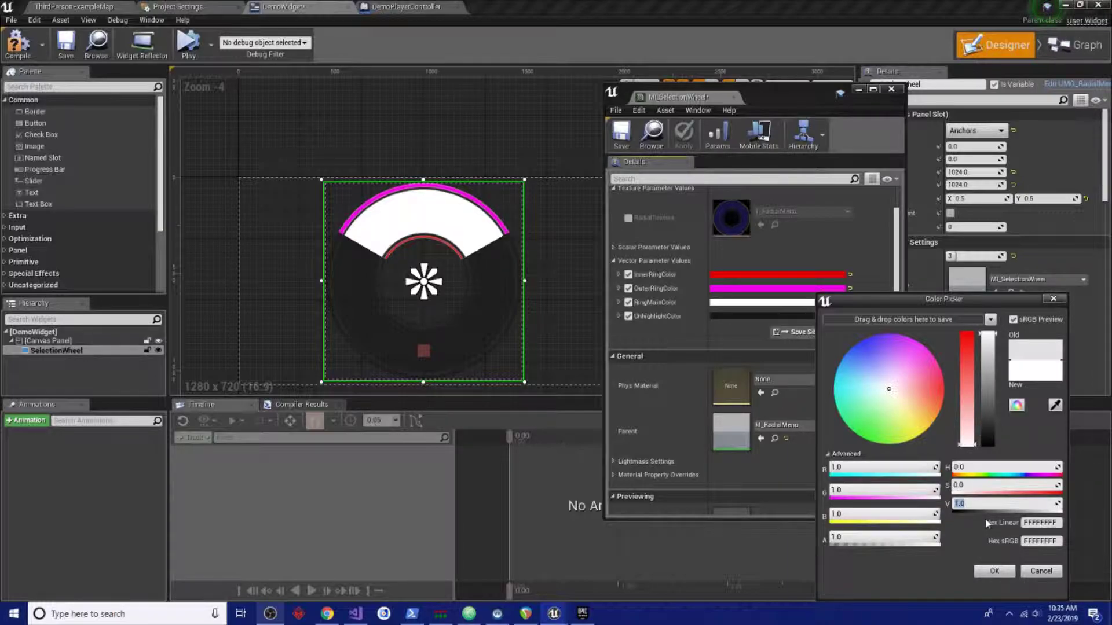
pyautogui.moveTo(925, 538); pyautogui.dragTo(907, 539)
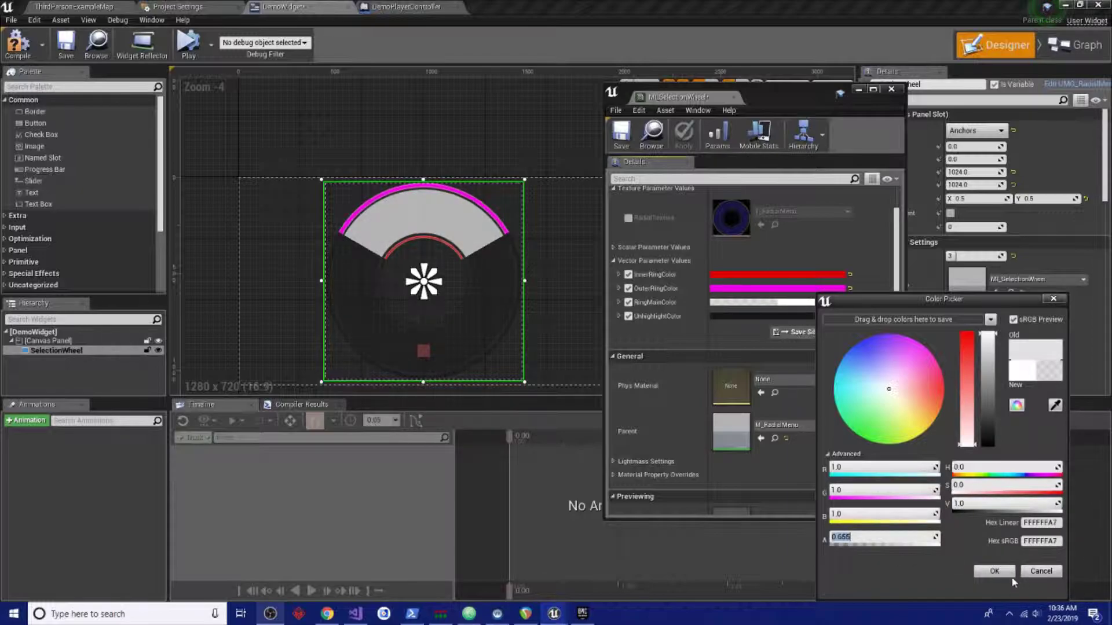
pyautogui.click(994, 572)
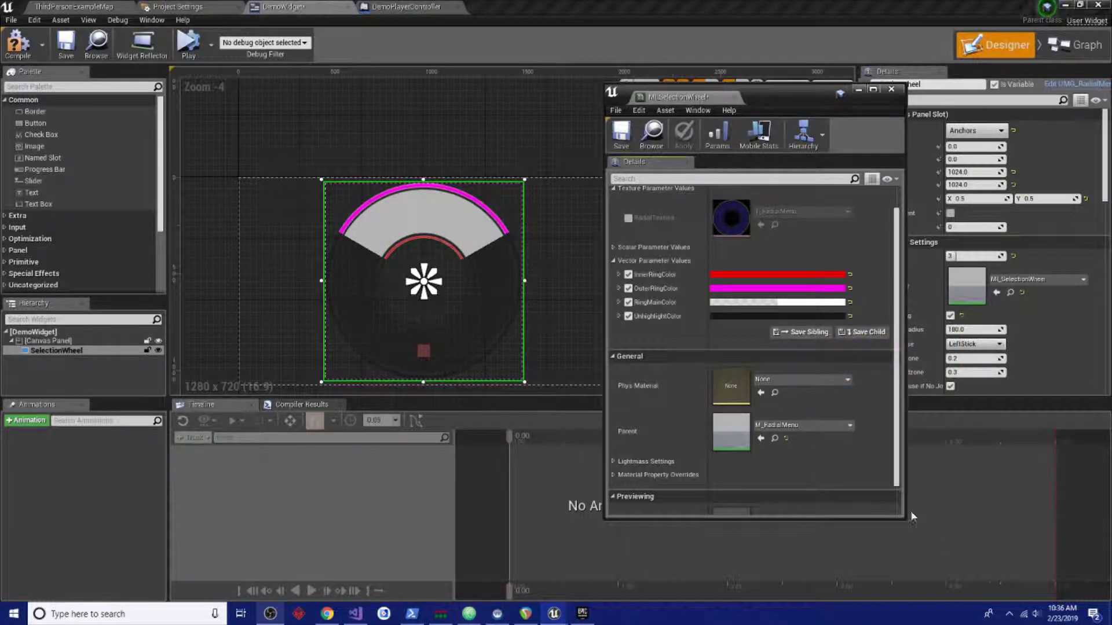
# Restore the RingMainColor to full opacity by setting its alpha component to 1.
pyautogui.click(618, 302)
pyautogui.moveTo(755, 356); pyautogui.dragTo(748, 359)
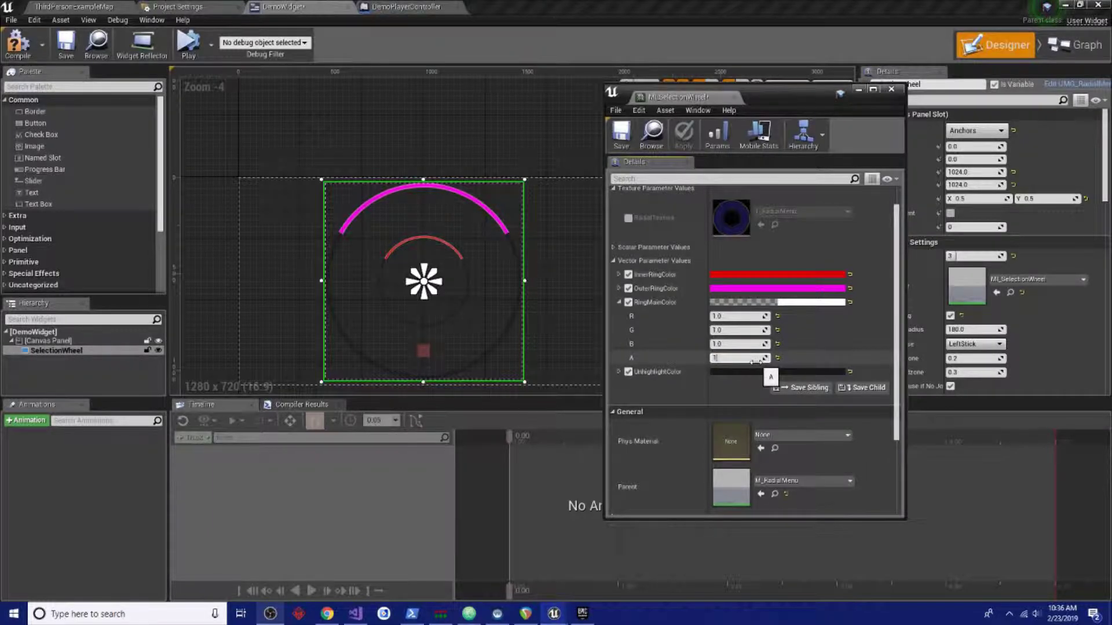
pyautogui.press('Return')
pyautogui.click(618, 302)
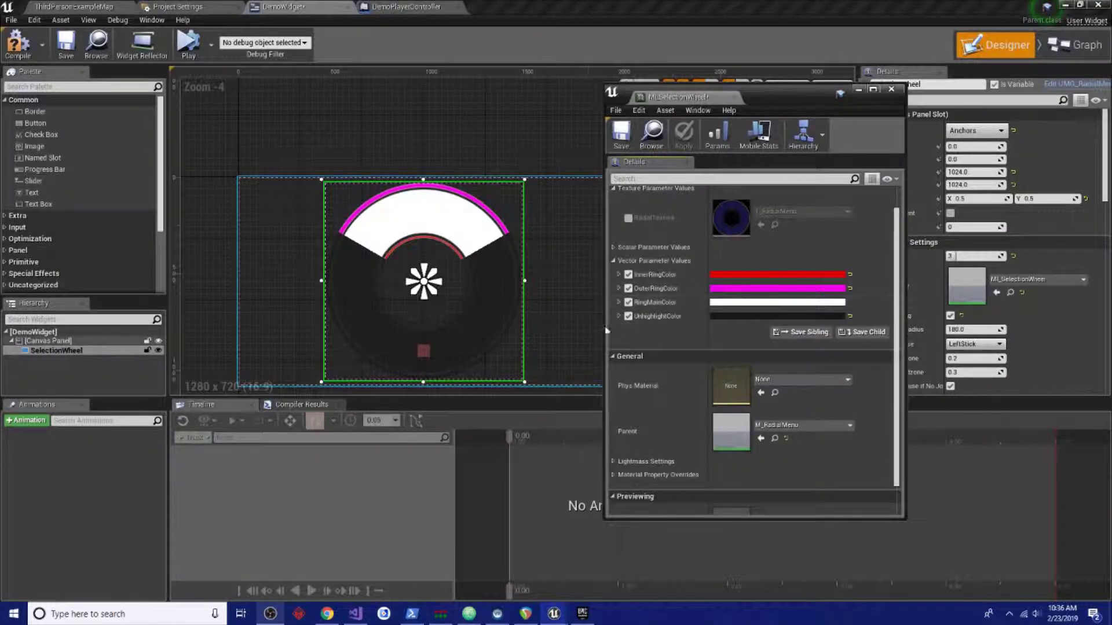
# Override the UnhighlightedOpacity scalar parameter in MI_SelectionWheel and set it to 0.4.
pyautogui.click(613, 260)
pyautogui.click(612, 264)
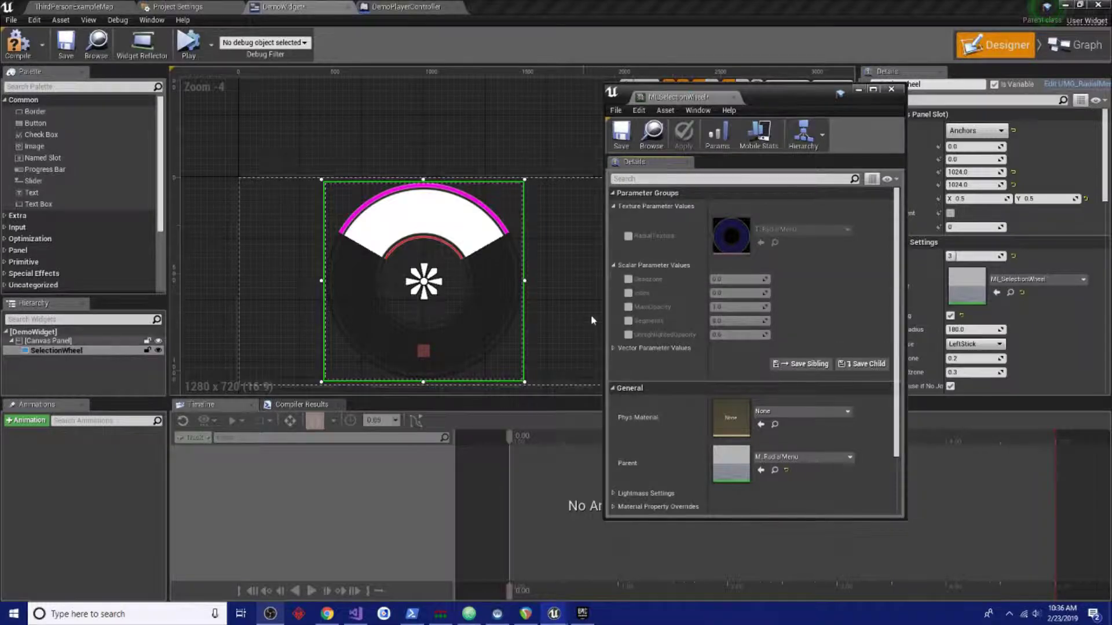
pyautogui.click(763, 334)
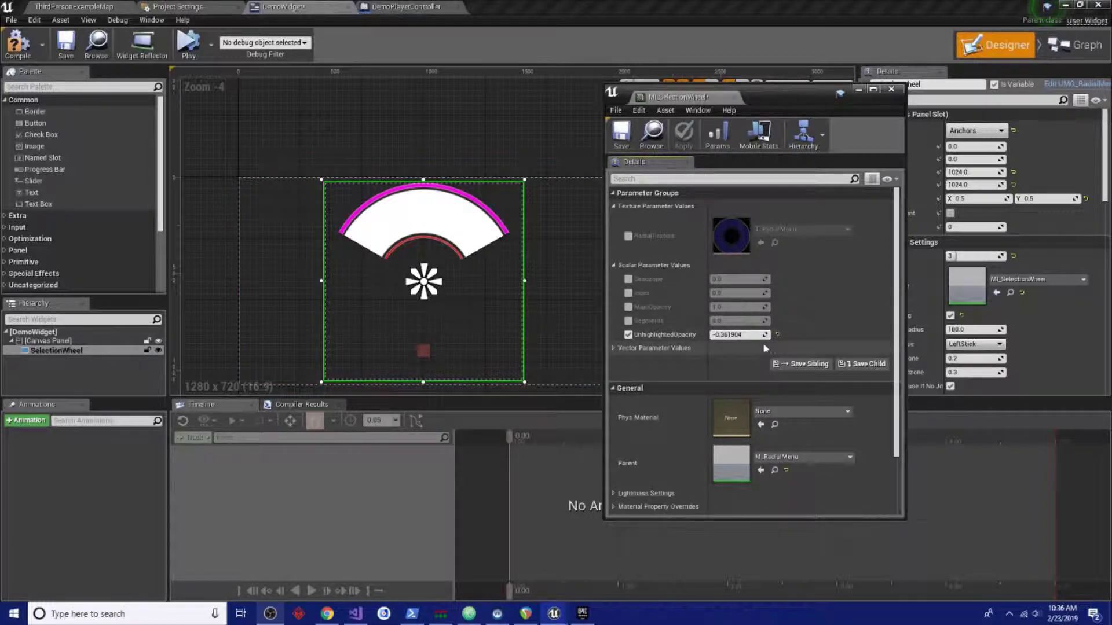
pyautogui.click(752, 335)
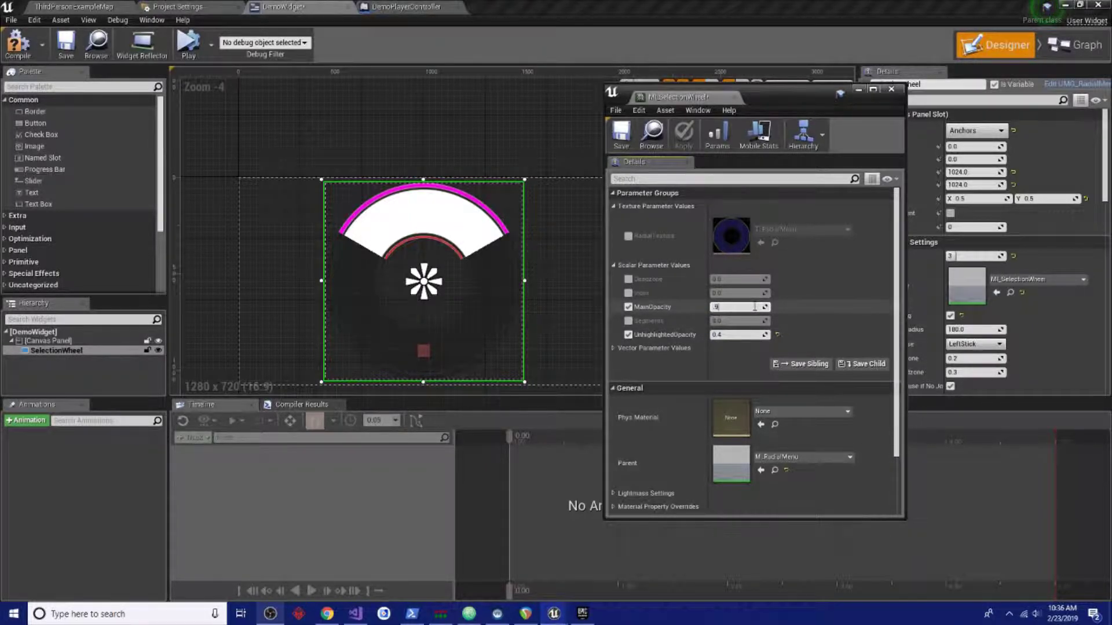
# Set the overridden MainOpacity scalar parameter in MI_SelectionWheel to 0.7.
pyautogui.press('Return')
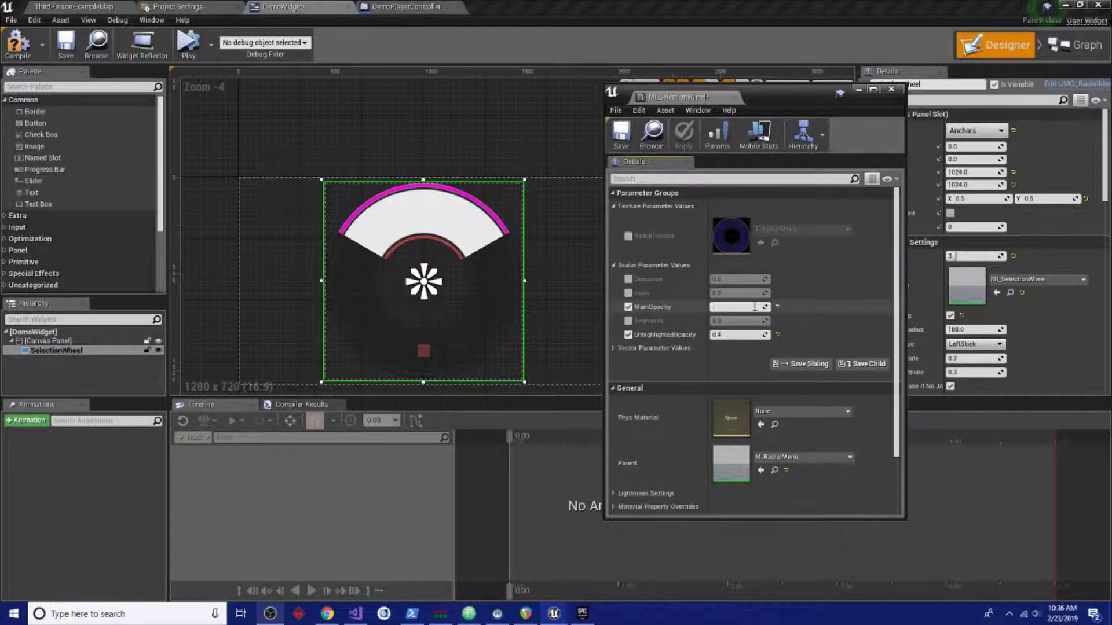
pyautogui.write('0.6')
pyautogui.press('Return')
pyautogui.write('0.7')
pyautogui.press('Return')
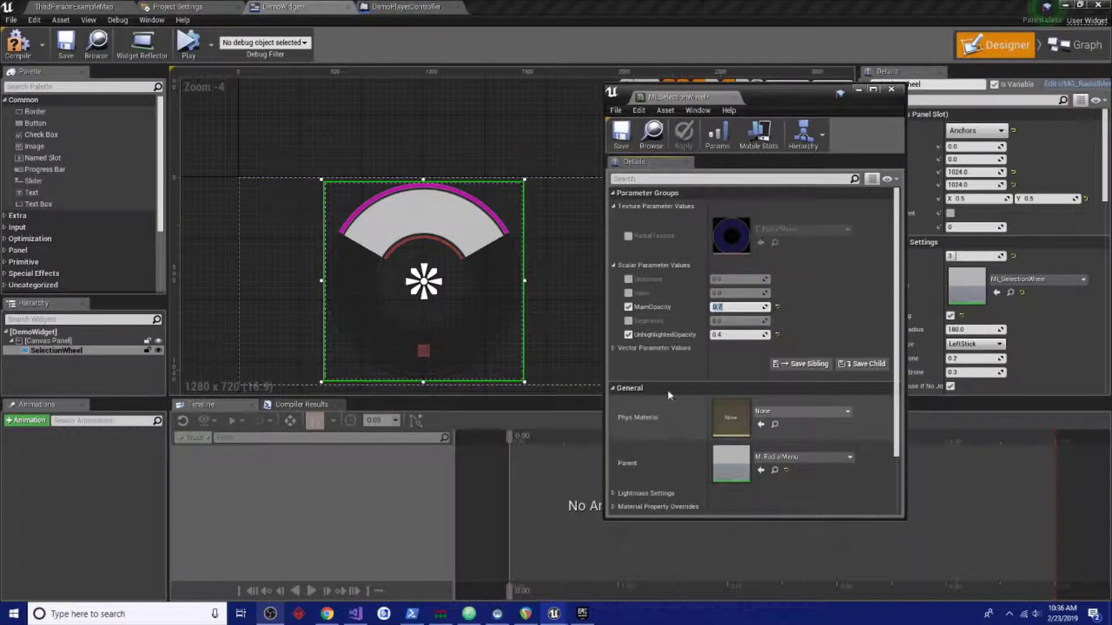
# Change the InnerRingColor in MI_SelectionWheel to a fully saturated blue and accept the color.
pyautogui.click(614, 348)
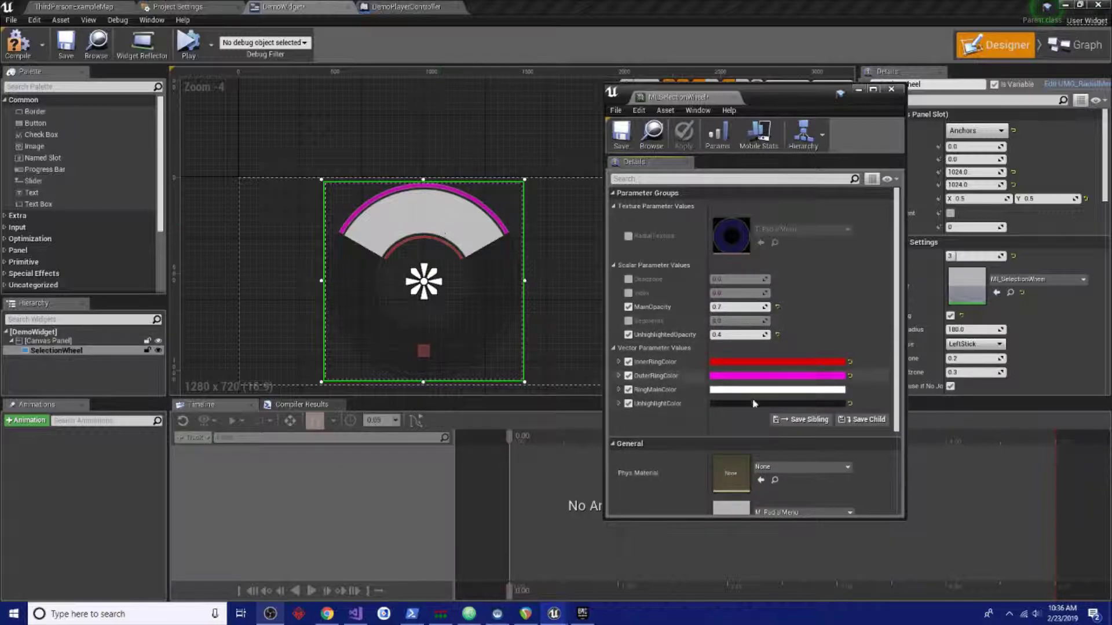
pyautogui.click(776, 361)
pyautogui.moveTo(808, 389); pyautogui.dragTo(760, 344)
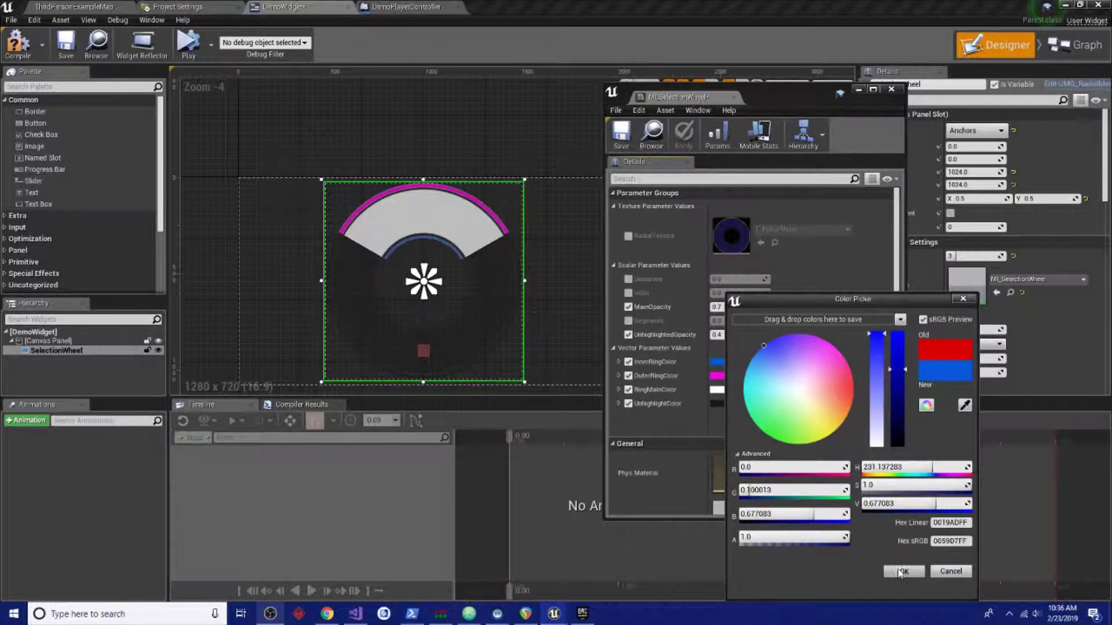
pyautogui.click(901, 572)
# Enable the RadialTexture override in MI_SelectionWheel, inspect the assigned T_RadialMenu texture, and close it.
pyautogui.click(627, 236)
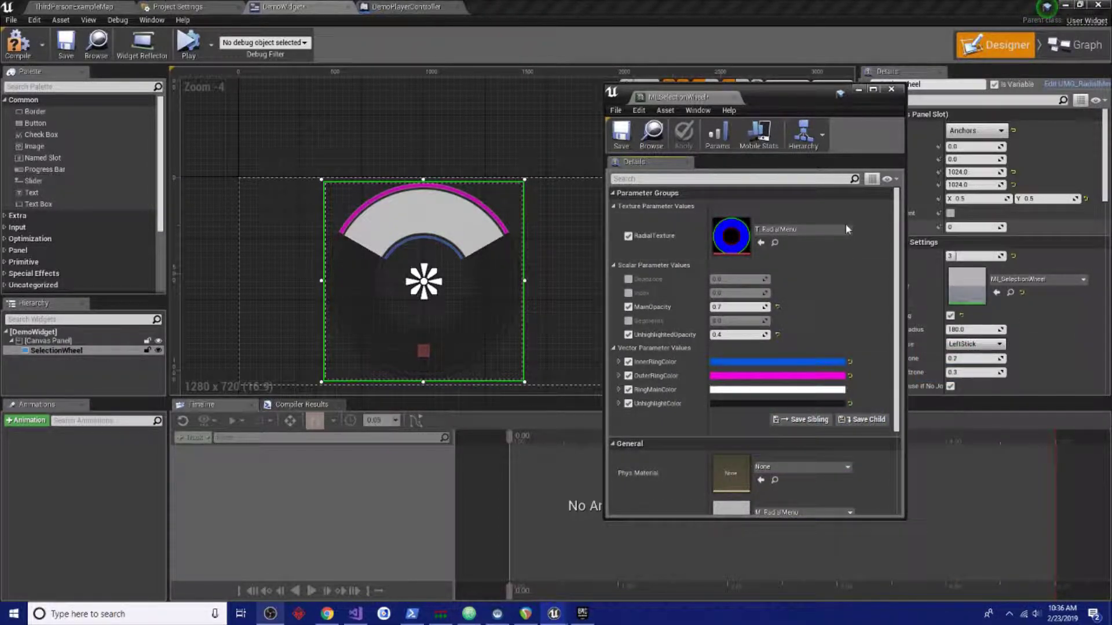
pyautogui.doubleClick(743, 246)
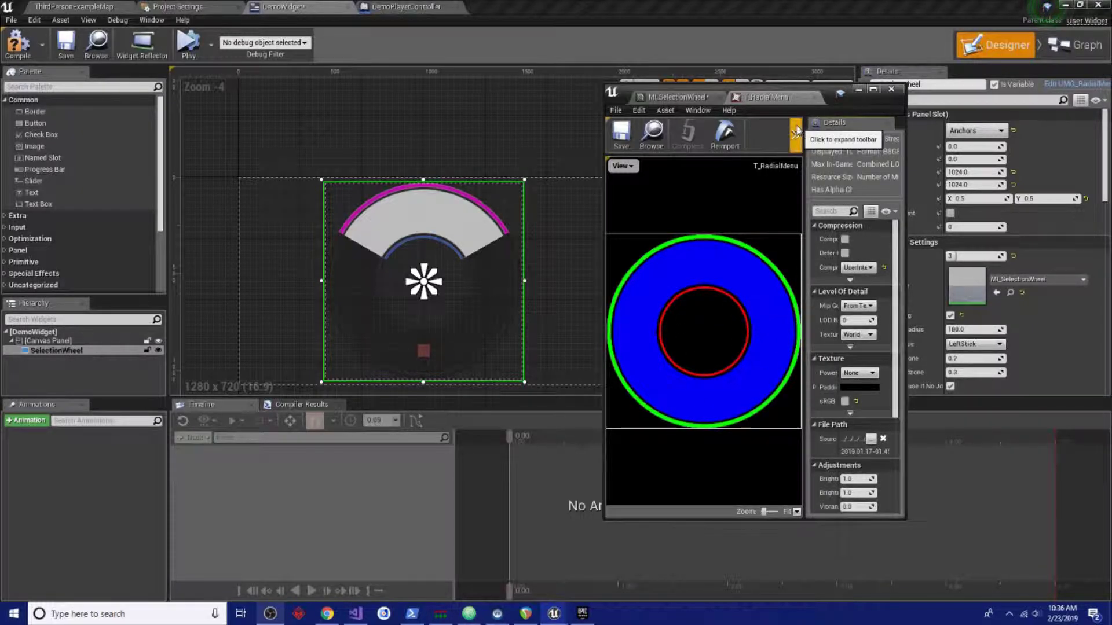
pyautogui.click(799, 97)
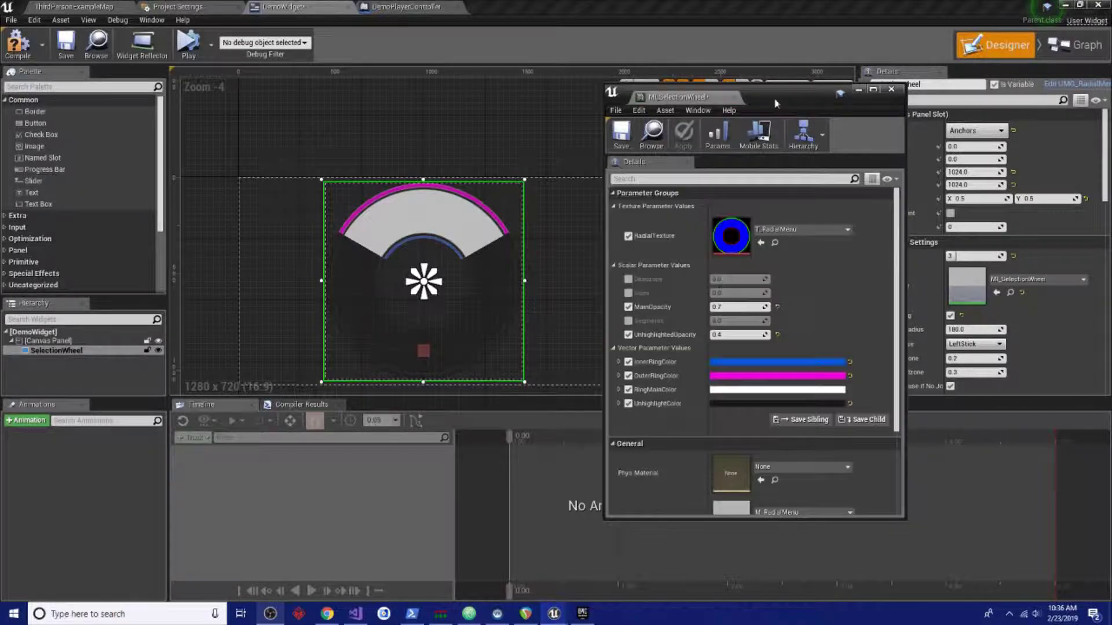
# Browse to the radial textures, open T_RadialMenu1 to examine its ring design, and select that texture in the Content Browser.
pyautogui.click(775, 243)
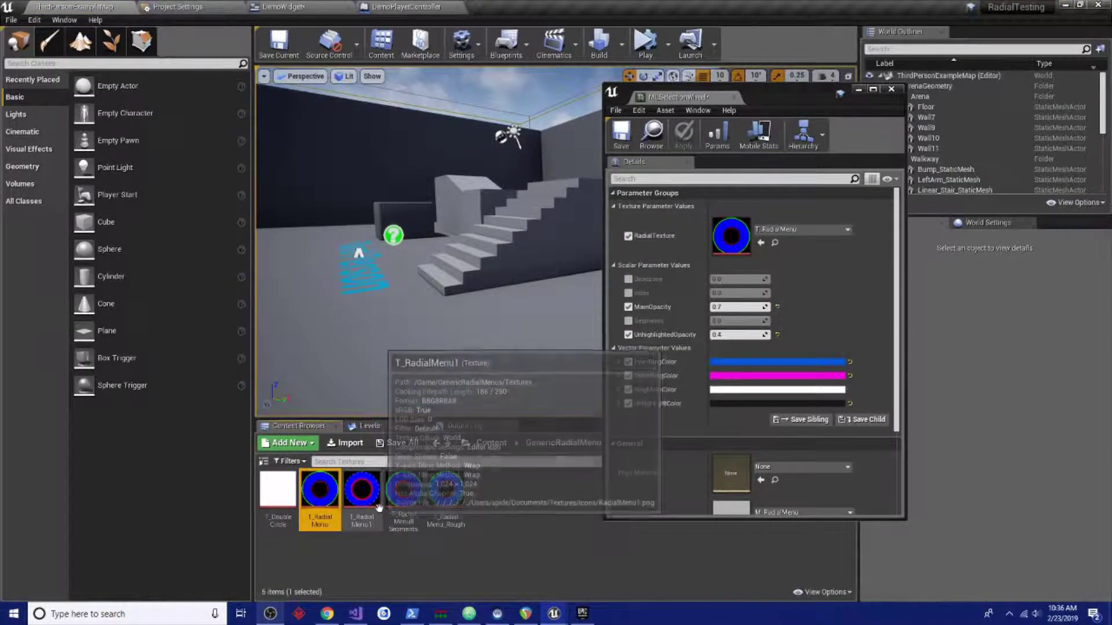
pyautogui.doubleClick(361, 491)
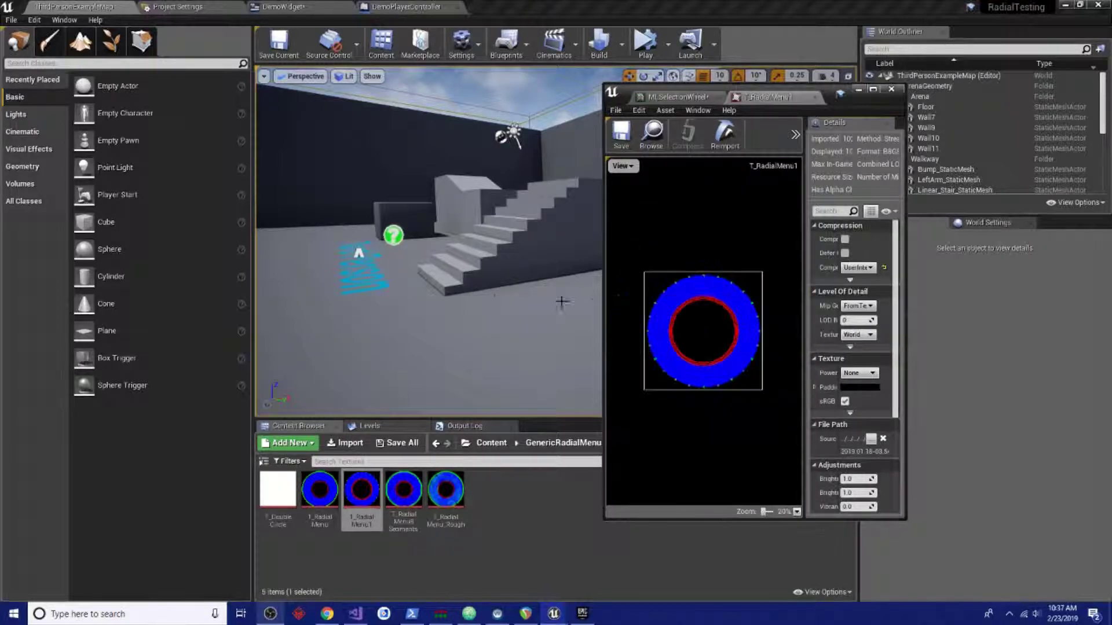
pyautogui.scroll(-2, 709, 318)
pyautogui.scroll(6, 668, 317)
pyautogui.scroll(-4, 716, 344)
pyautogui.scroll(2, 705, 336)
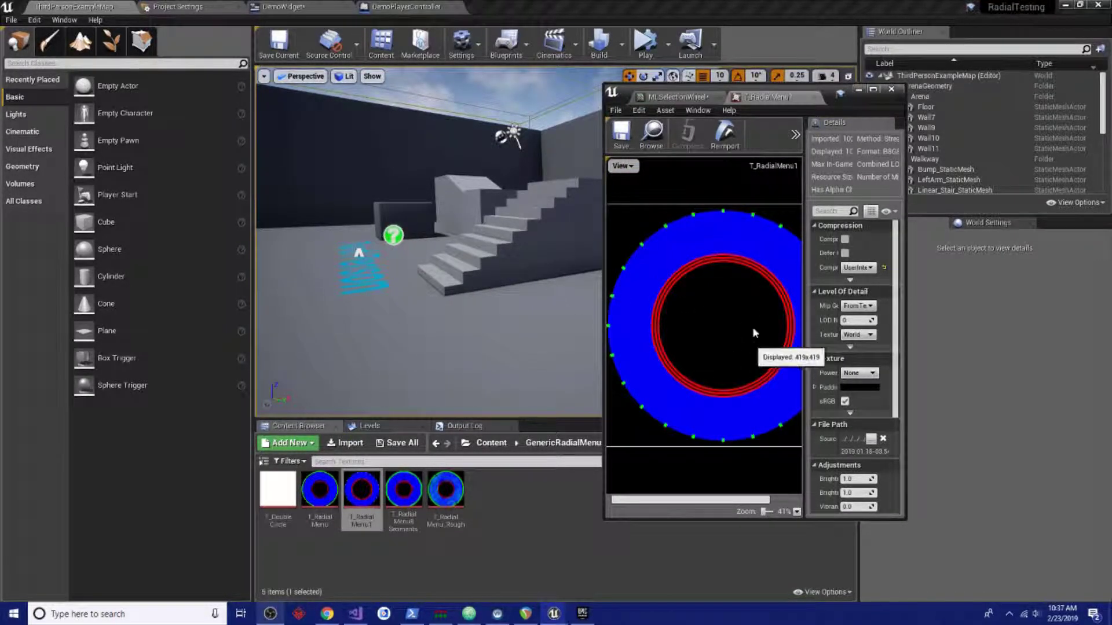
pyautogui.click(651, 134)
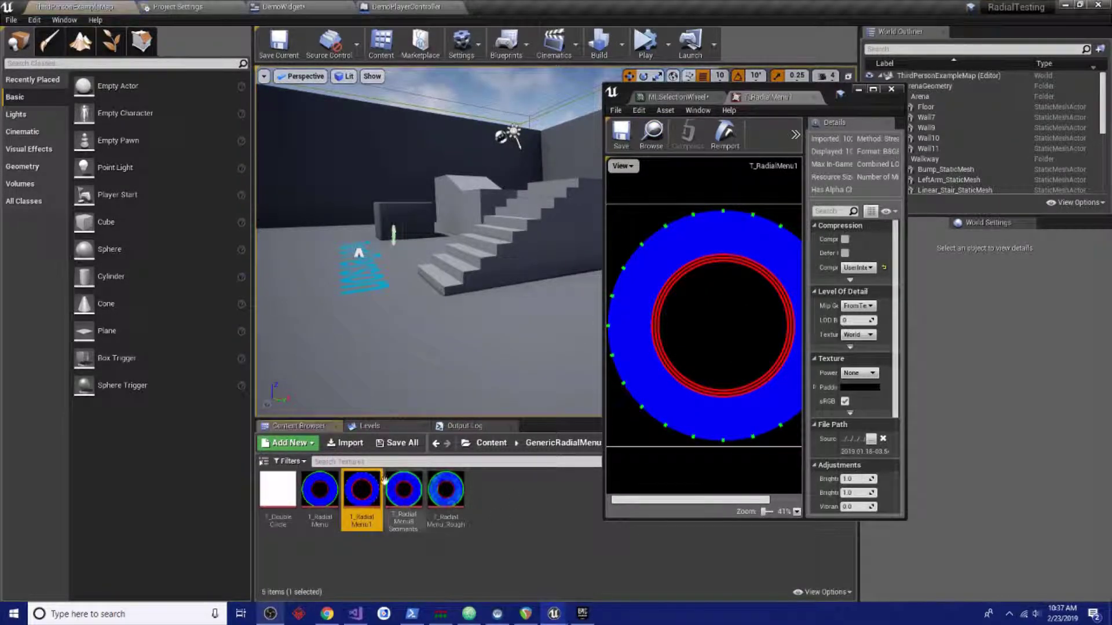
# Set the RadialTexture of MI_SelectionWheel to T_RadialMenu_Rough and examine the result in the DemoWidget preview.
pyautogui.click(673, 98)
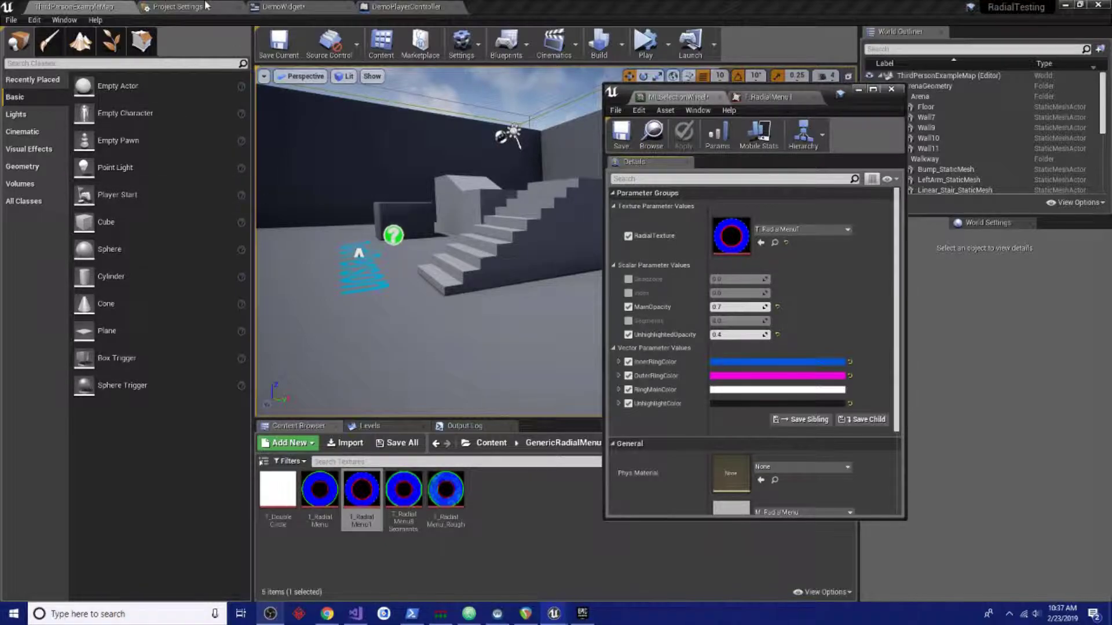
pyautogui.click(282, 7)
pyautogui.moveTo(498, 283); pyautogui.dragTo(476, 241, button='right')
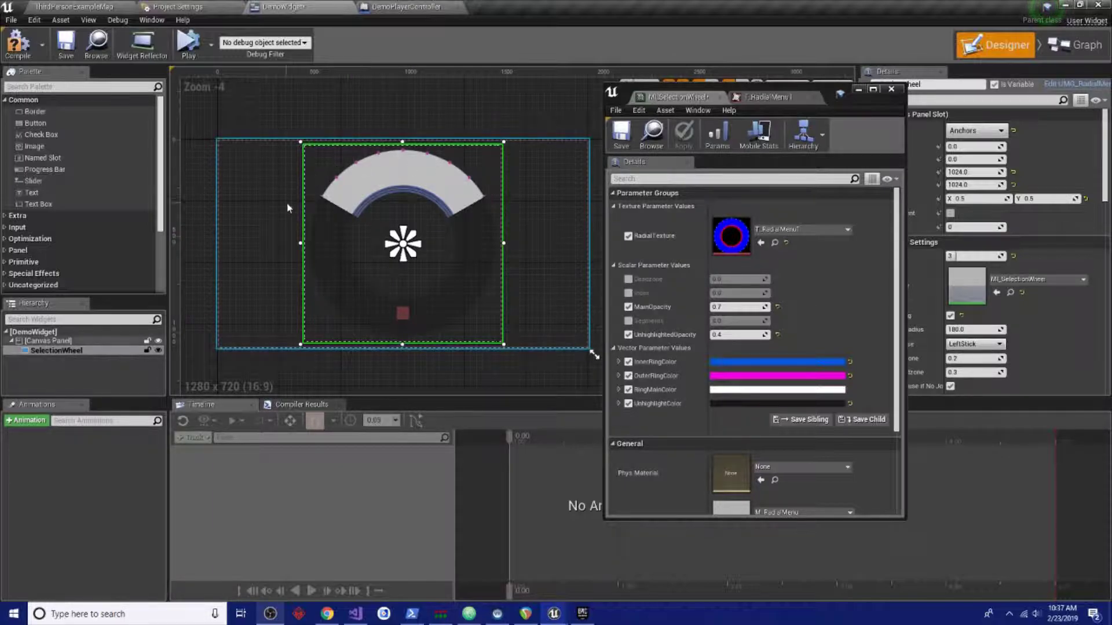
pyautogui.click(780, 230)
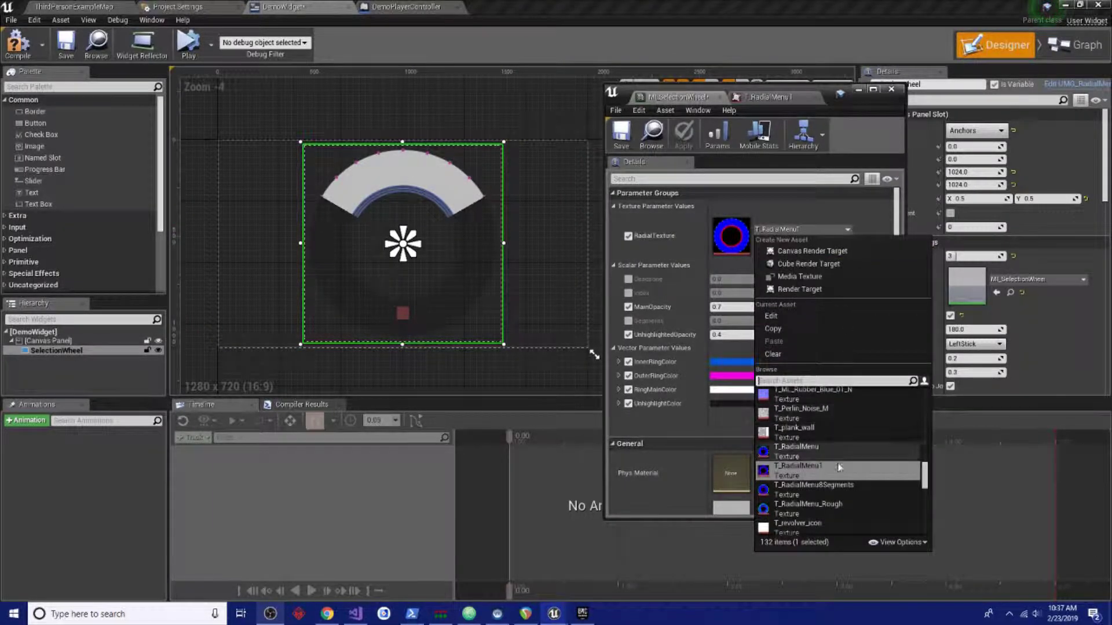
pyautogui.click(782, 509)
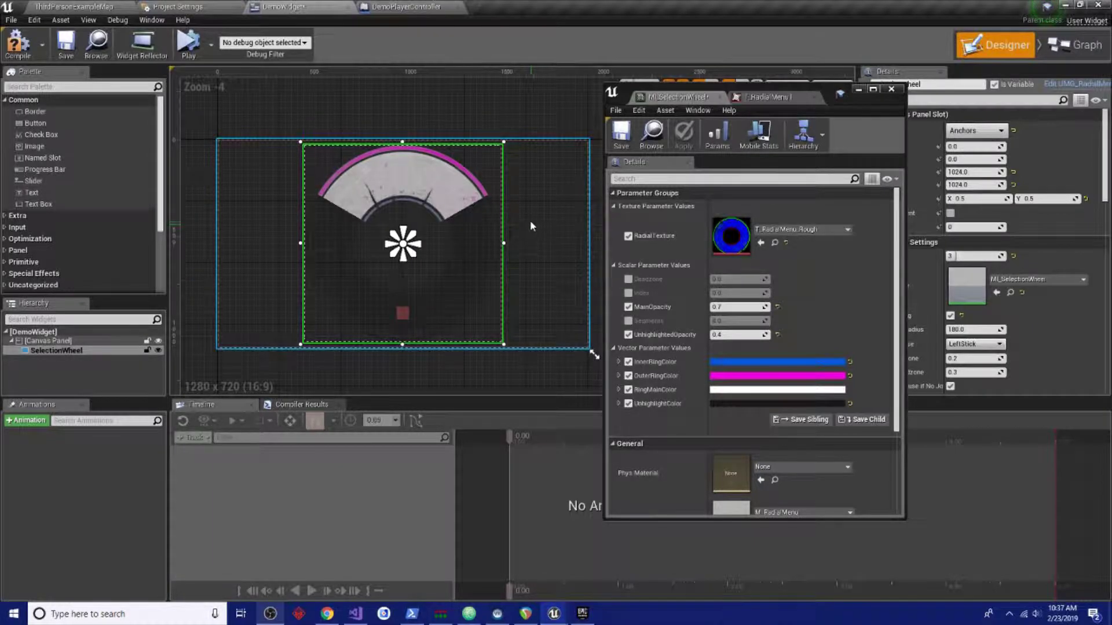
# Change the RadialTexture of MI_SelectionWheel to T_RadialMenu8Segments.
pyautogui.moveTo(531, 226); pyautogui.dragTo(516, 214, button='right')
pyautogui.click(801, 229)
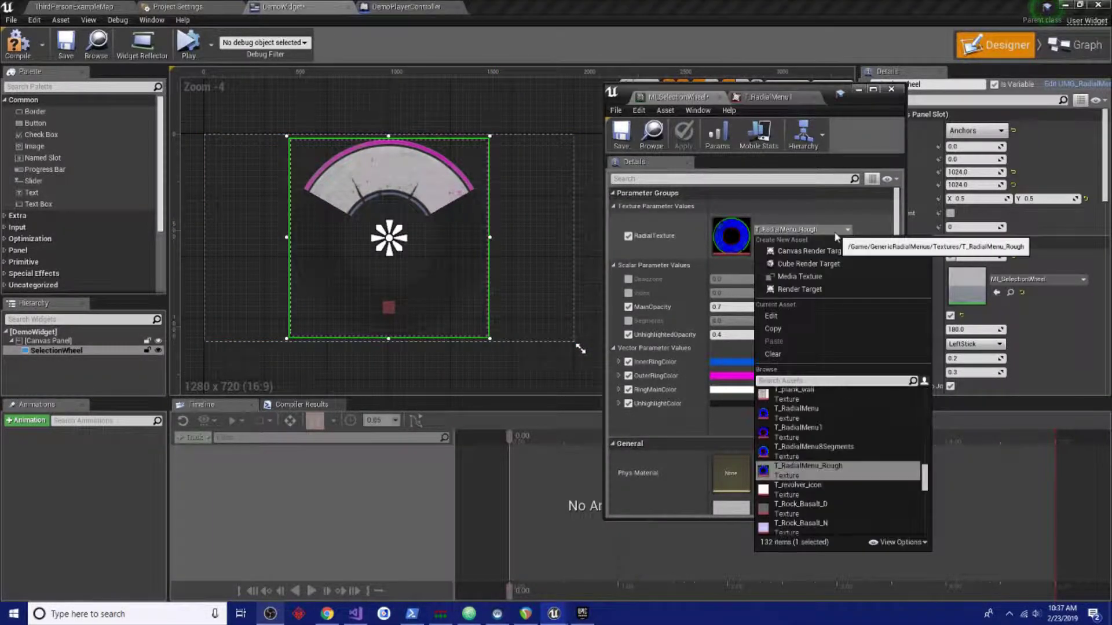
pyautogui.click(824, 446)
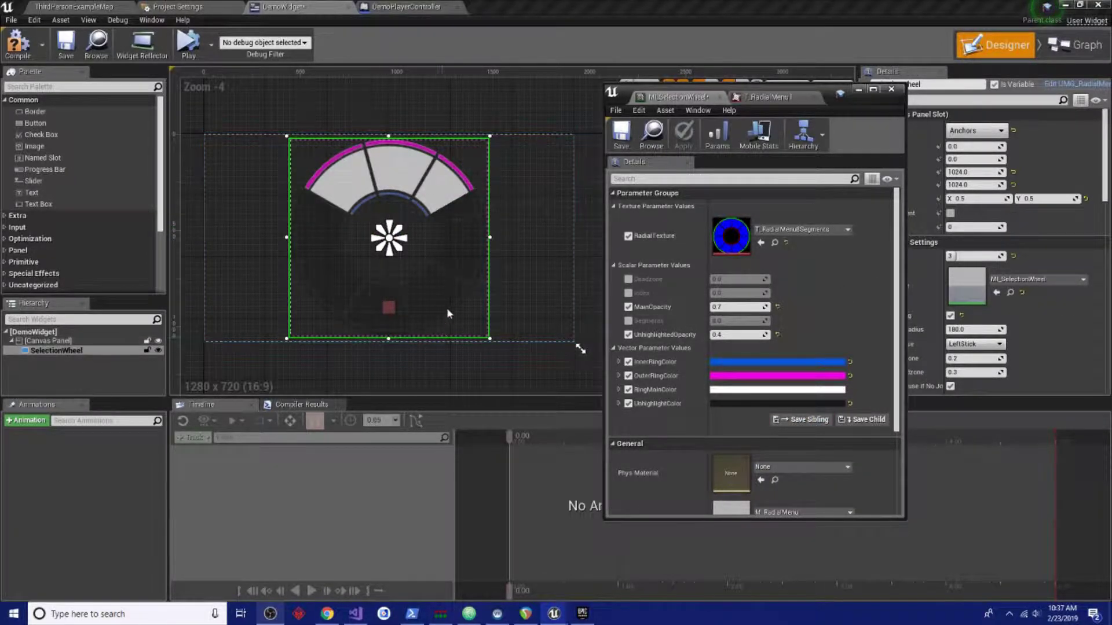
# Disable Auto Rotate for Up in the SelectionWheel's Radial Menu Settings.
pyautogui.scroll(-3, 986, 357)
pyautogui.moveTo(828, 91); pyautogui.dragTo(729, 99)
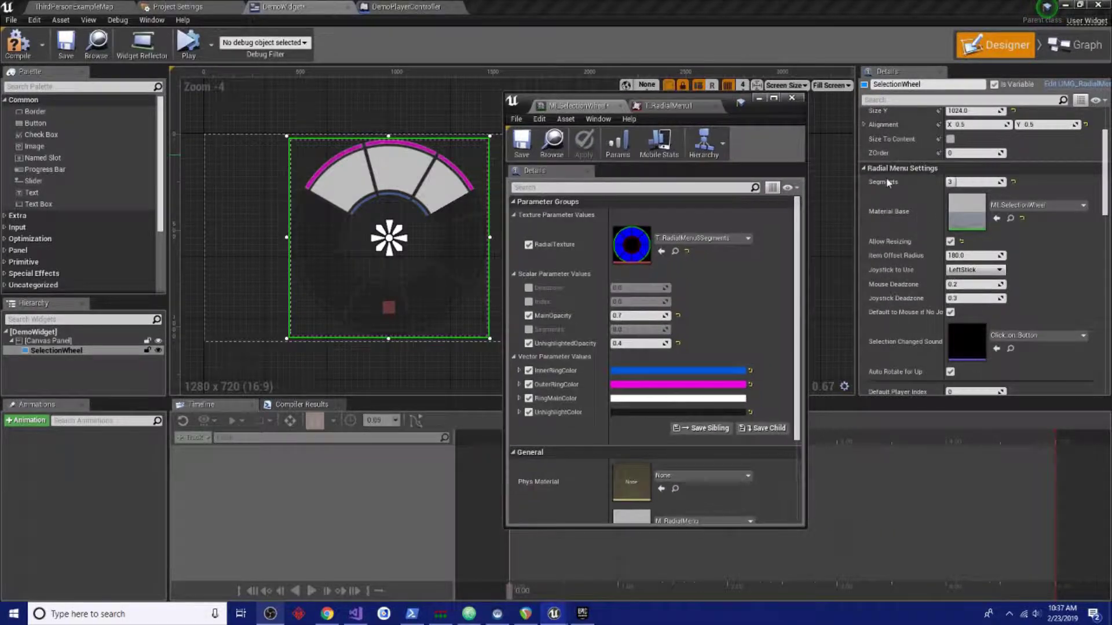
pyautogui.click(950, 372)
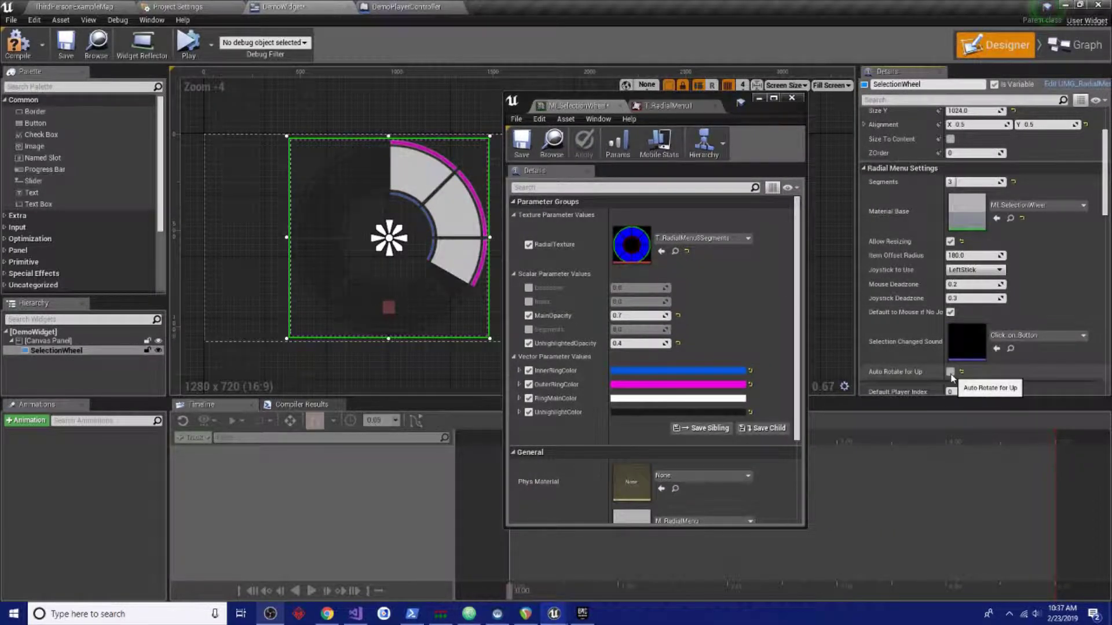
# Set the SelectionWheel's Segments to 8, disable Allow Resizing, and save DemoWidget.
pyautogui.moveTo(956, 182); pyautogui.dragTo(983, 184)
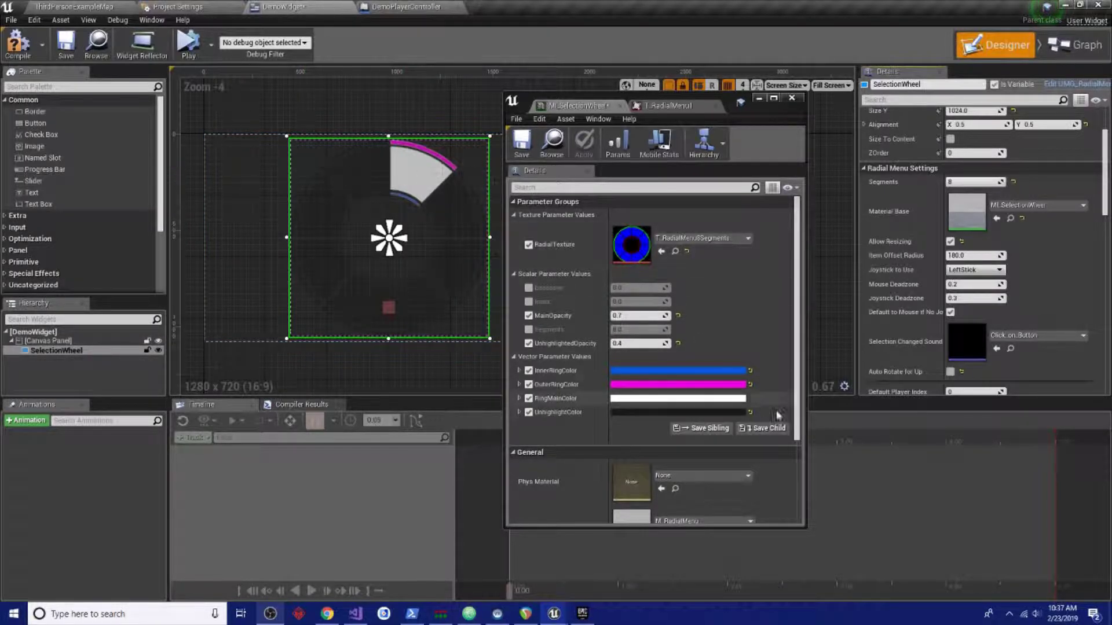
pyautogui.click(950, 241)
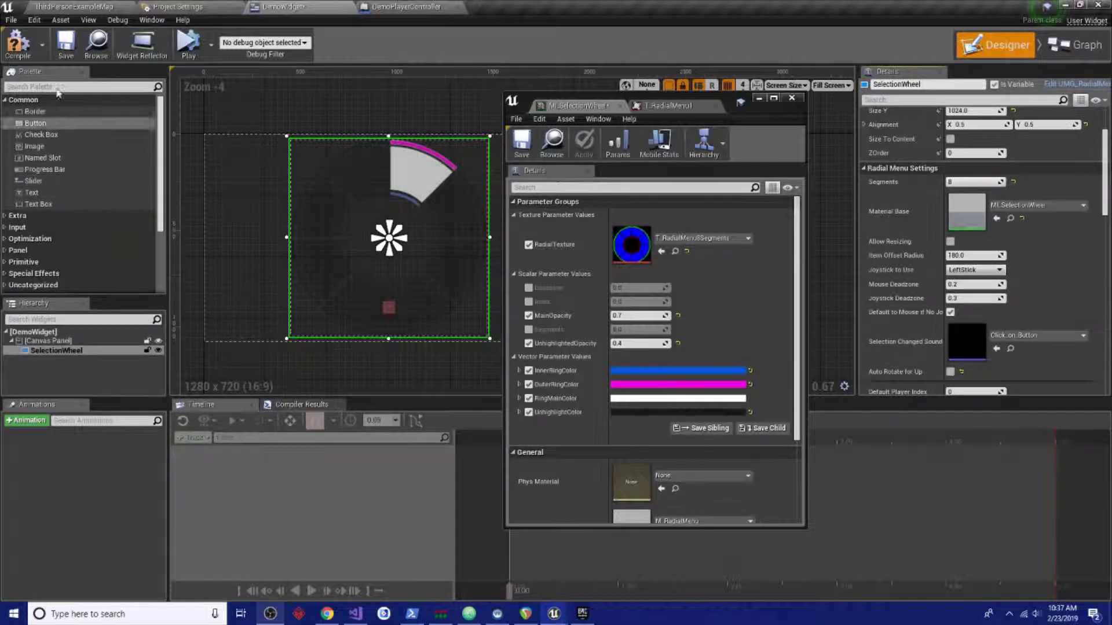
pyautogui.click(66, 45)
# Return to the ThirdPersonExampleMap level and close the floating MI_SelectionWheel and T_RadialMenu1 editor window.
pyautogui.click(106, 6)
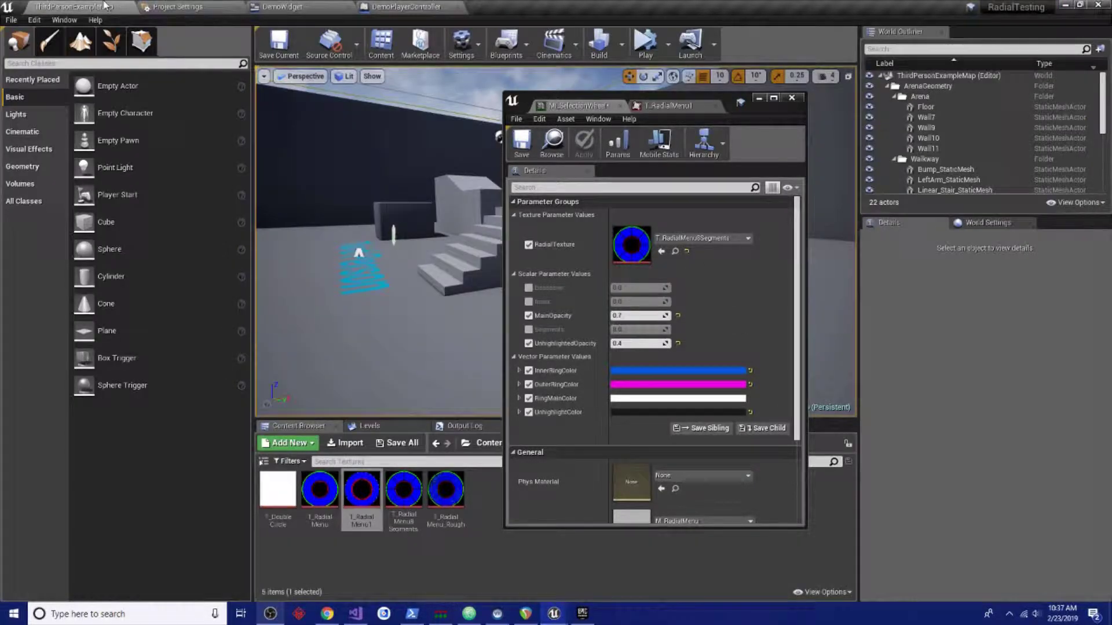
pyautogui.click(668, 45)
pyautogui.click(594, 107)
pyautogui.click(792, 97)
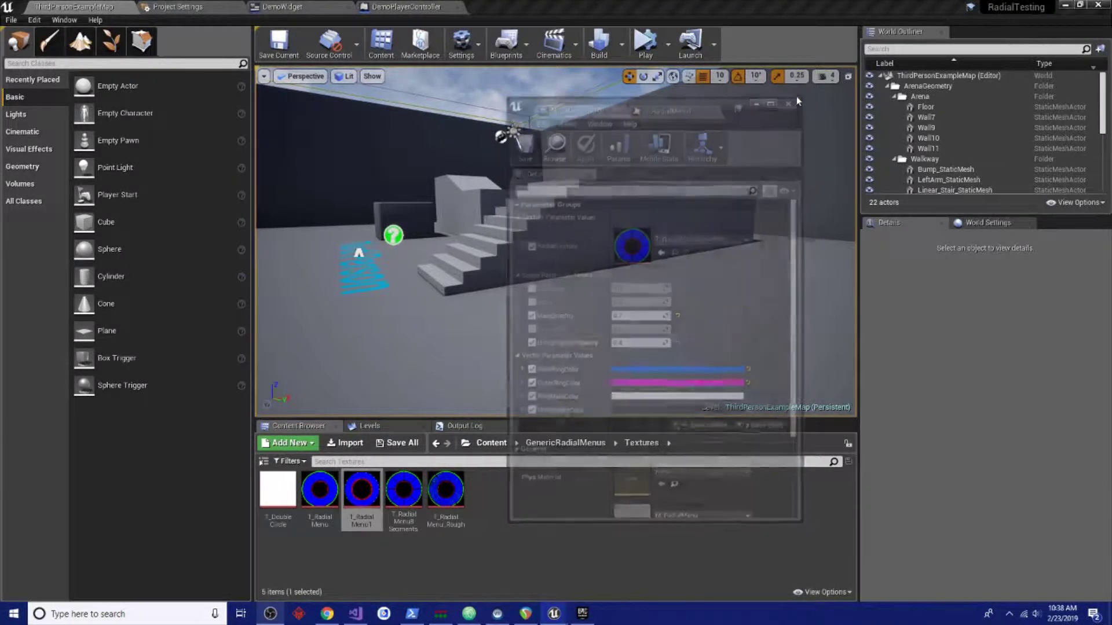
pyautogui.click(688, 48)
pyautogui.click(707, 413)
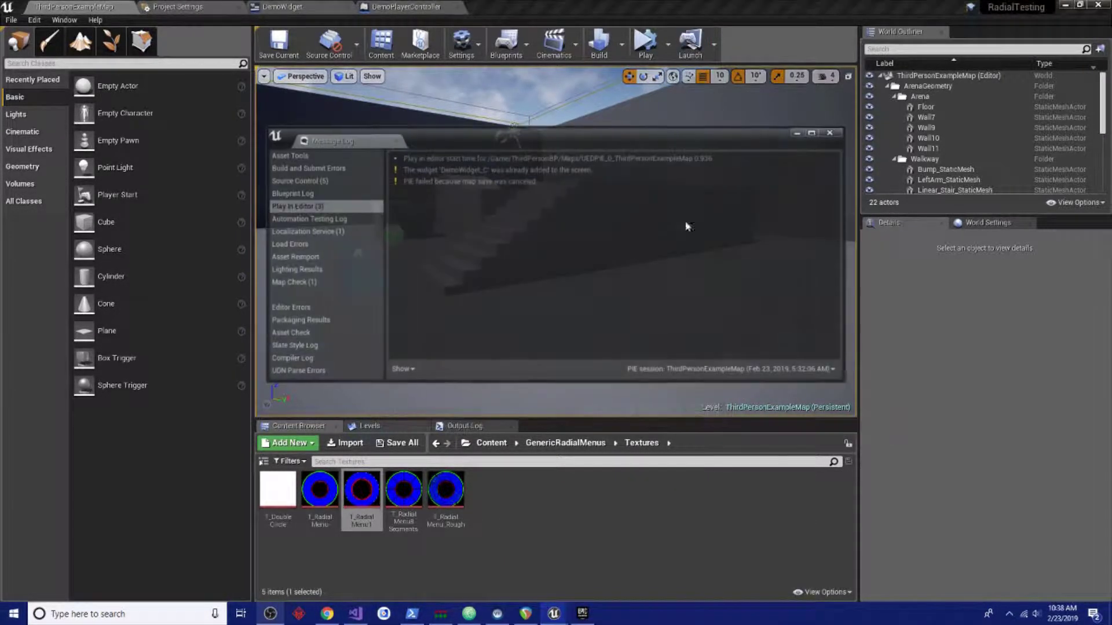
pyautogui.click(836, 134)
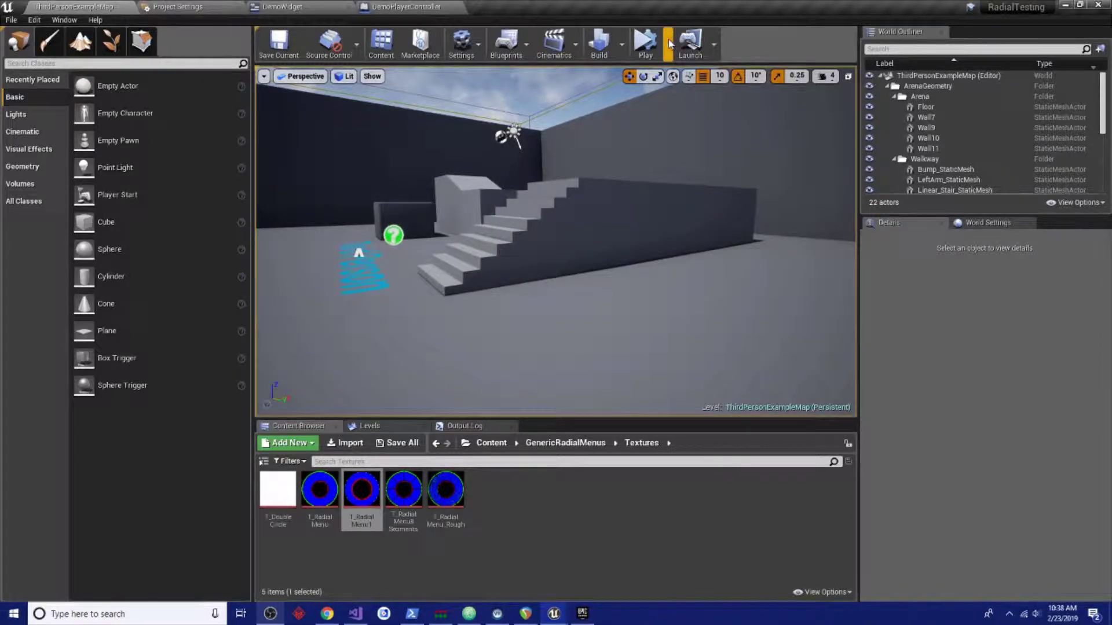
# Play the level, open the radial menu in game to check its eight segments, and stop the session.
pyautogui.click(668, 46)
pyautogui.click(682, 79)
pyautogui.click(664, 138)
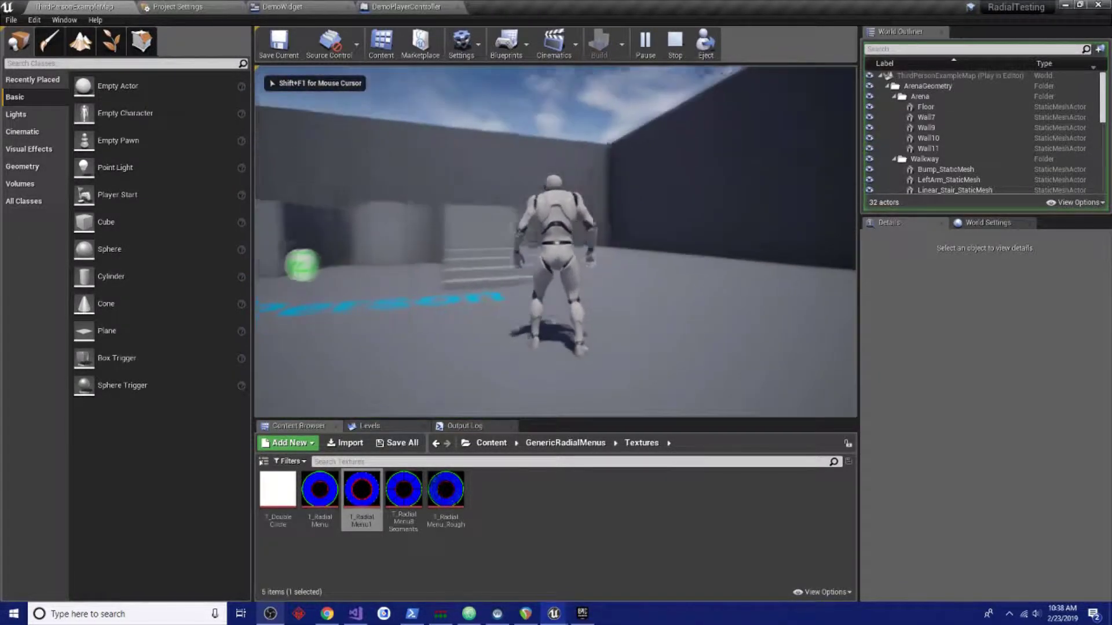
pyautogui.press('Tab')
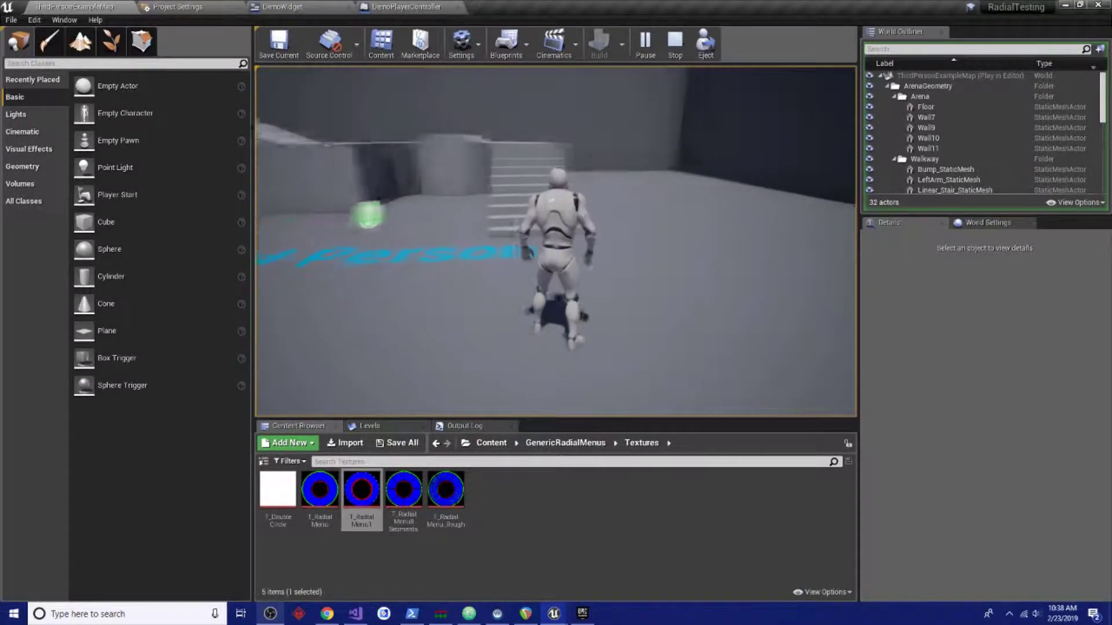
pyautogui.press('Tab')
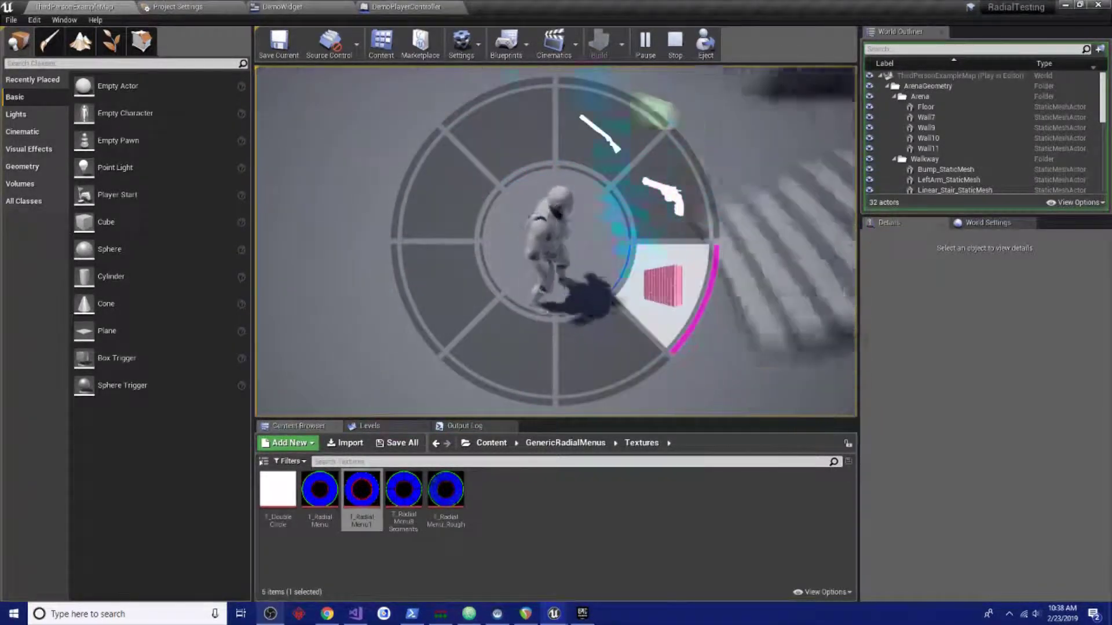
pyautogui.press('Tab')
pyautogui.press('Escape')
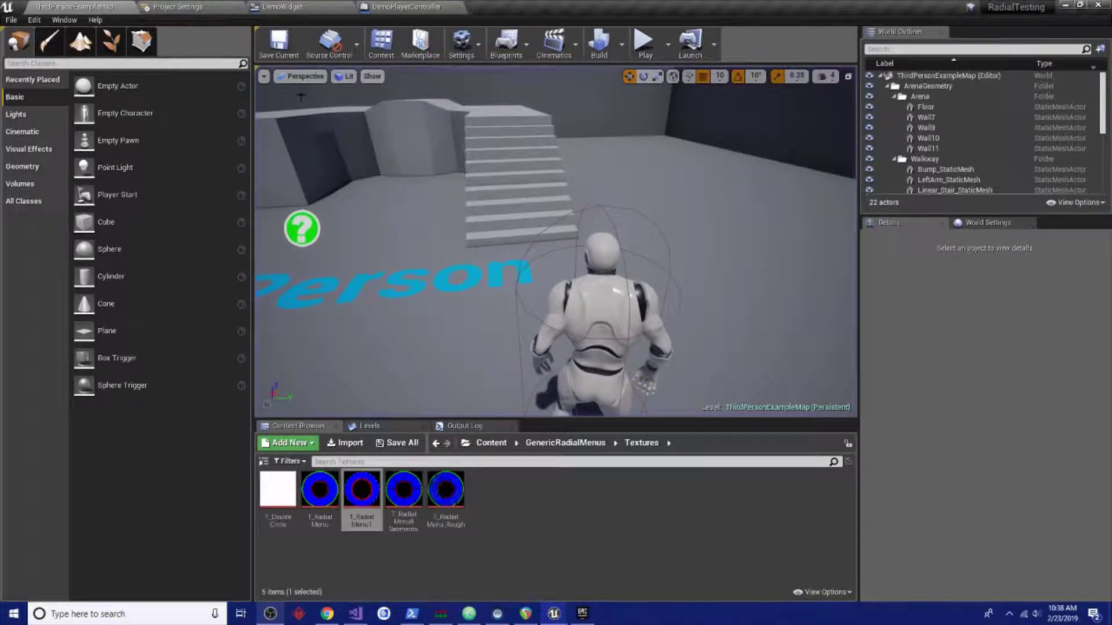
# Reopen MI_SelectionWheel from DemoWidget's Material Base and set its RadialTexture to T_RadialMenu1.
pyautogui.click(306, 7)
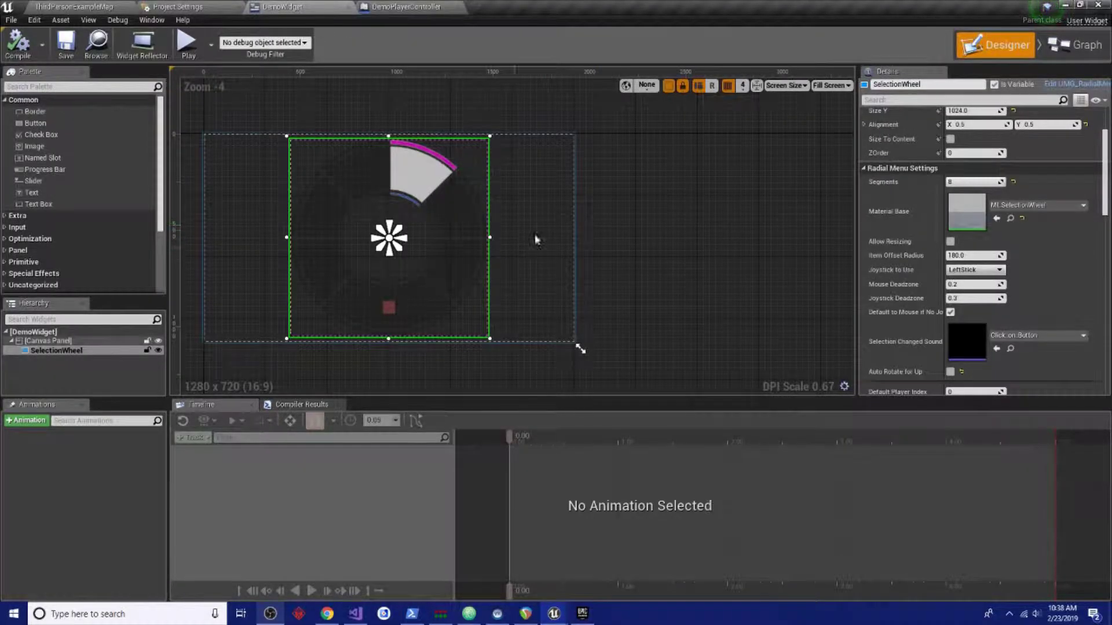
pyautogui.doubleClick(964, 216)
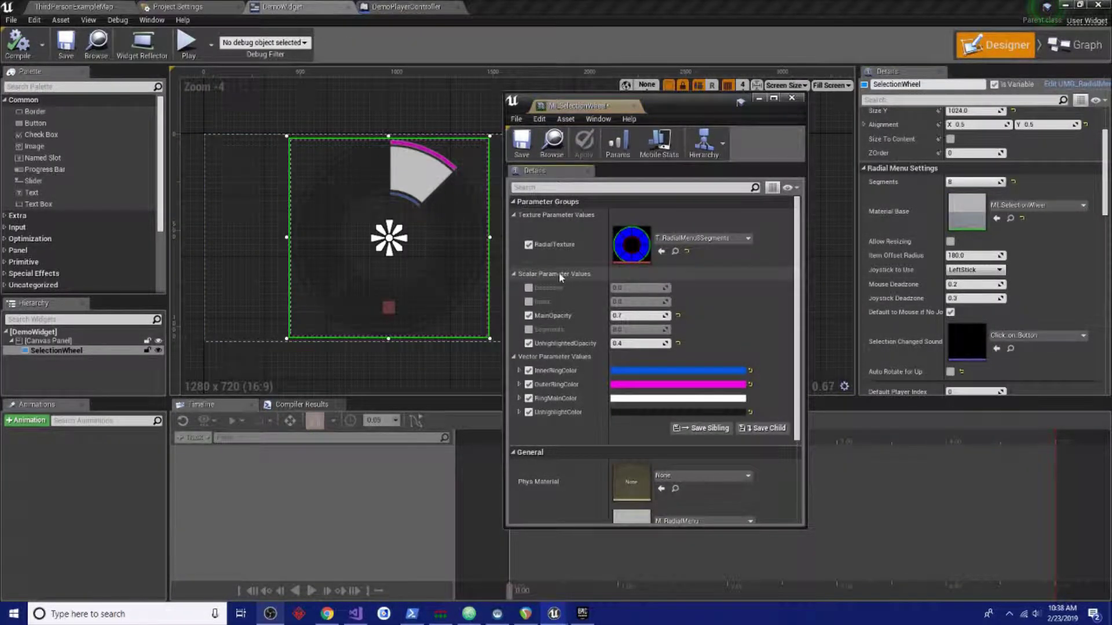
pyautogui.scroll(-2, 663, 320)
pyautogui.scroll(1, 663, 321)
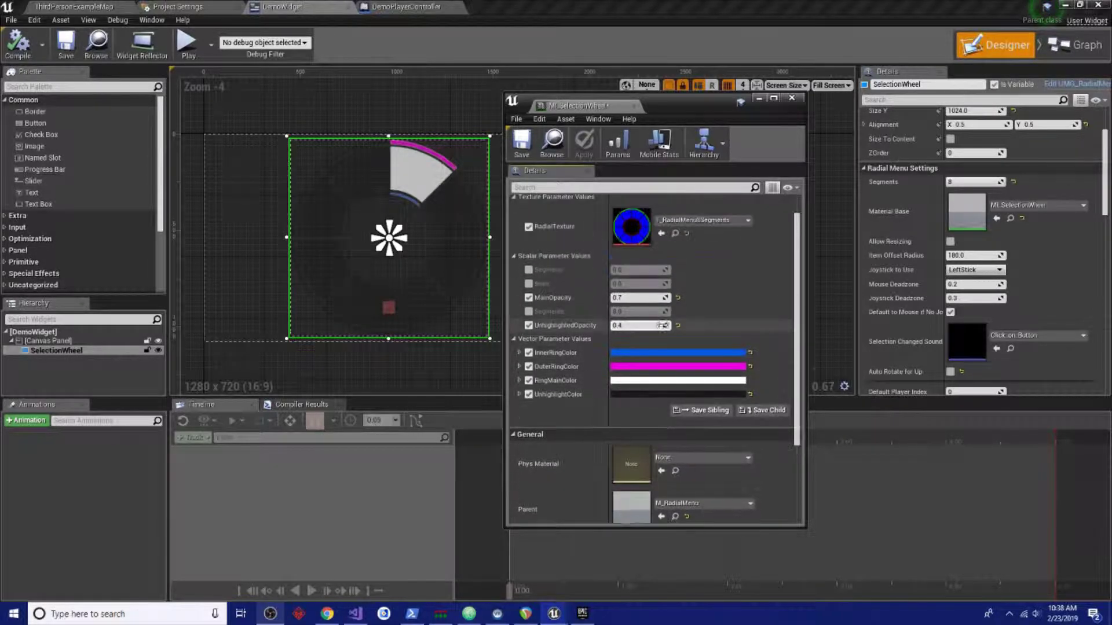
pyautogui.click(676, 225)
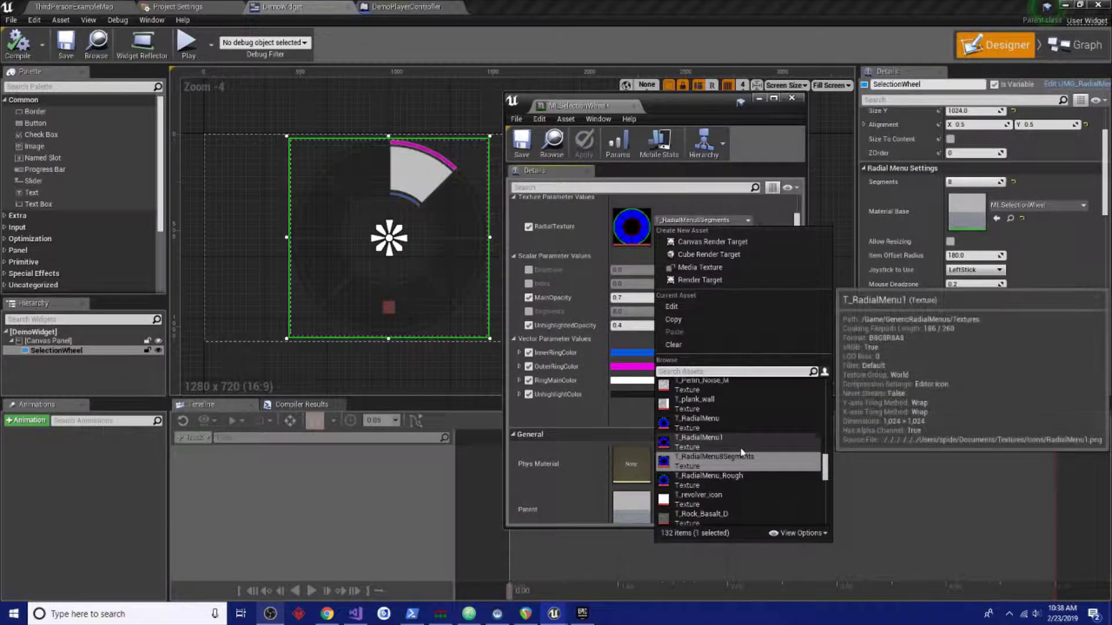
pyautogui.click(720, 446)
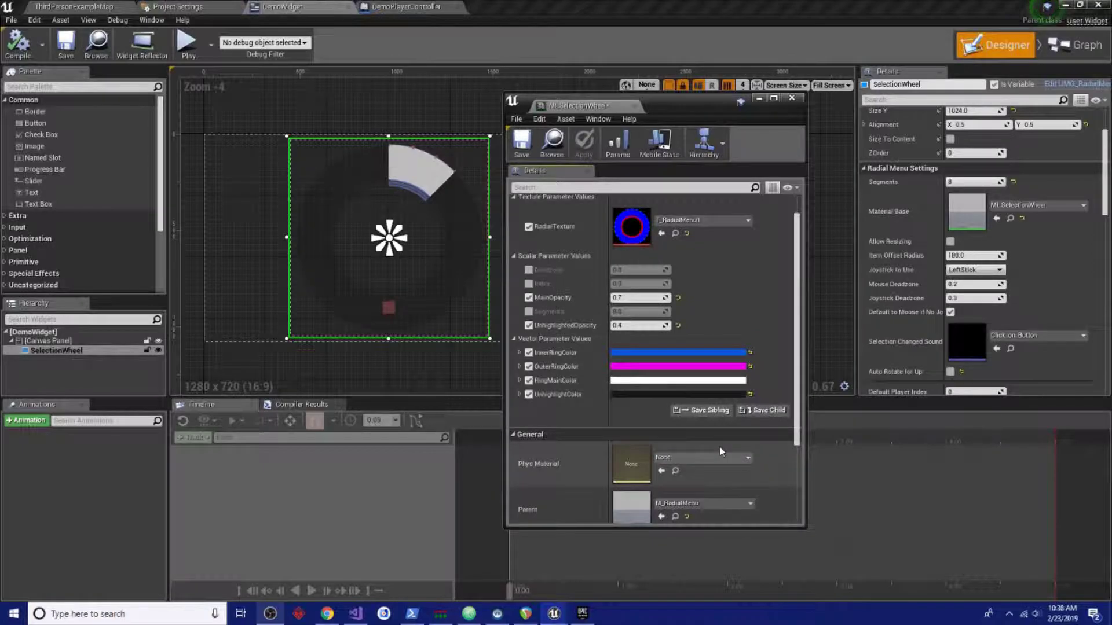
# Save and close MI_SelectionWheel, and play-test the eight-segment menu with the new ring texture.
pyautogui.click(520, 145)
pyautogui.click(640, 107)
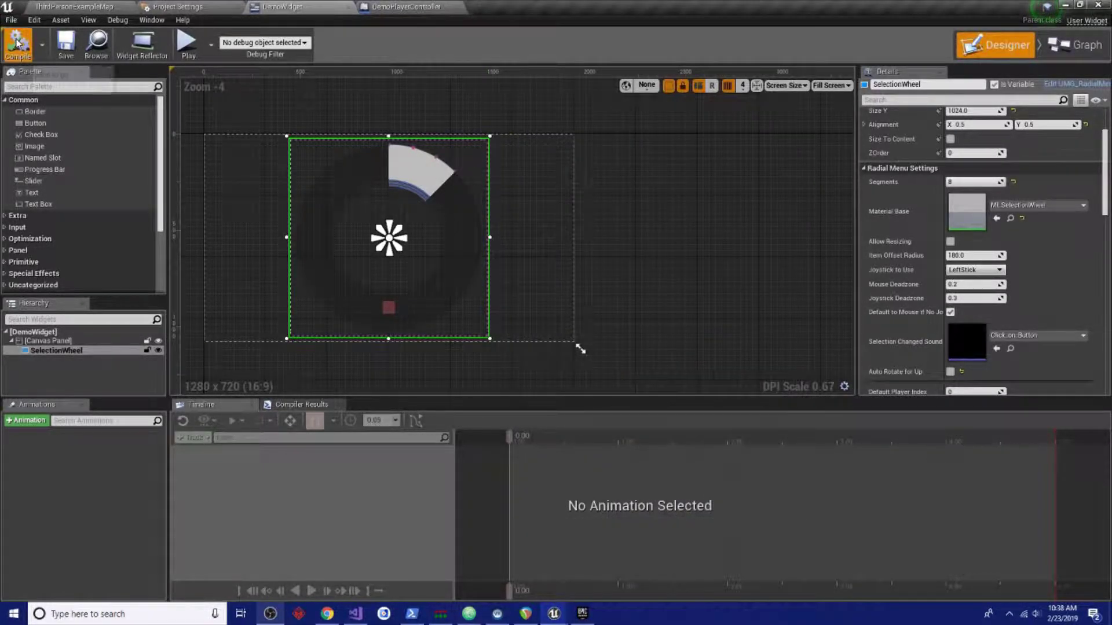
pyautogui.click(187, 42)
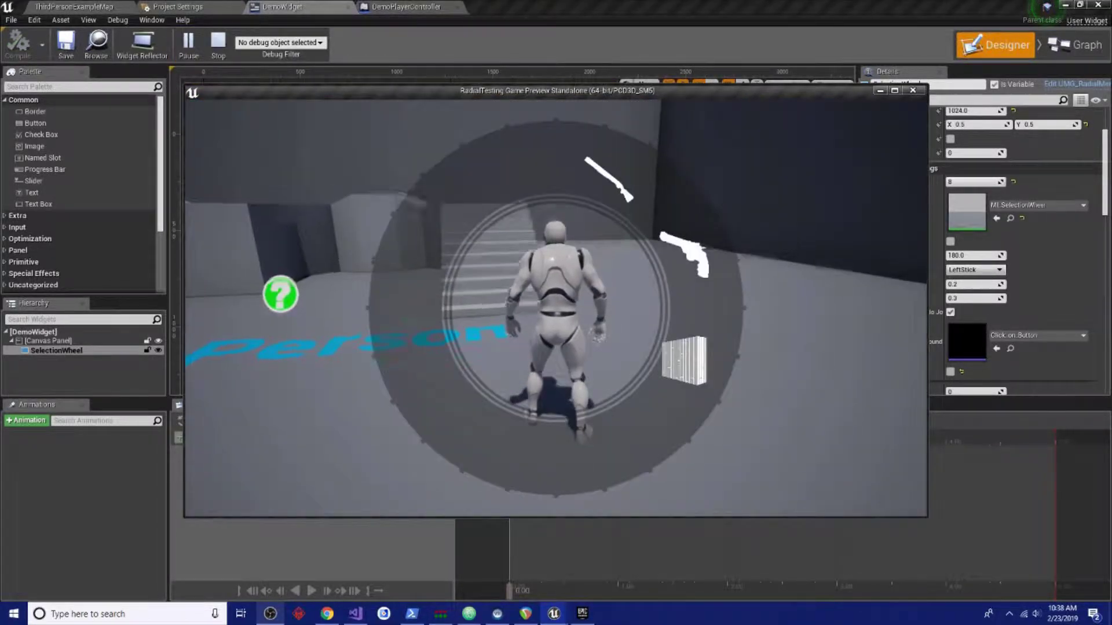
pyautogui.press('Escape')
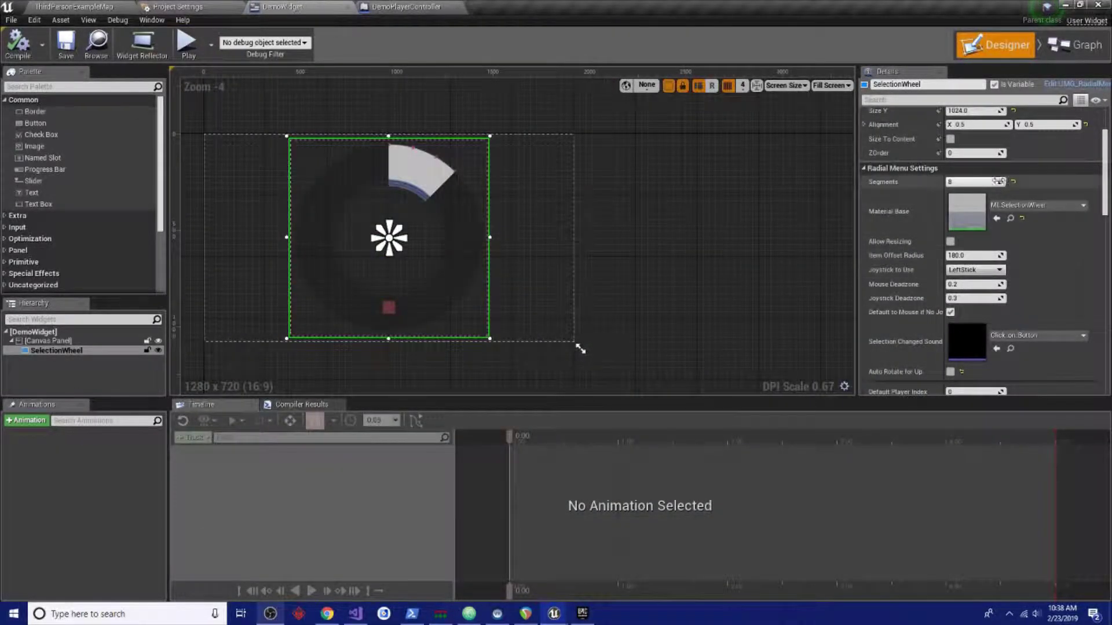
# Set the SelectionWheel's Segments to 2, compile DemoWidget, and play-test the menu.
pyautogui.moveTo(998, 180); pyautogui.dragTo(978, 180)
pyautogui.click(34, 20)
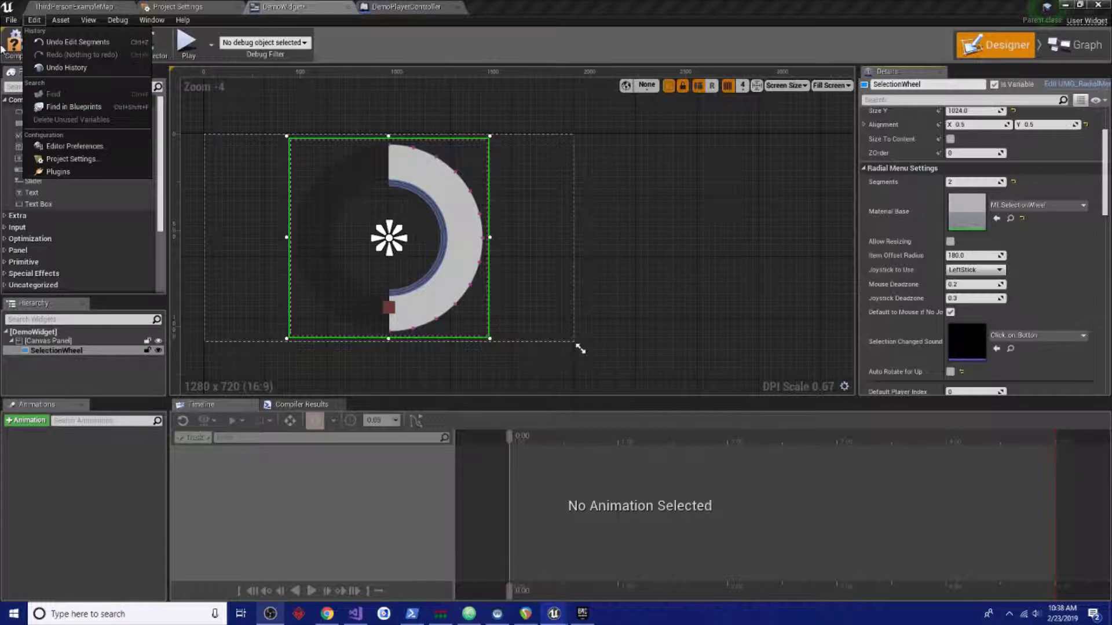
pyautogui.click(3, 49)
pyautogui.click(177, 56)
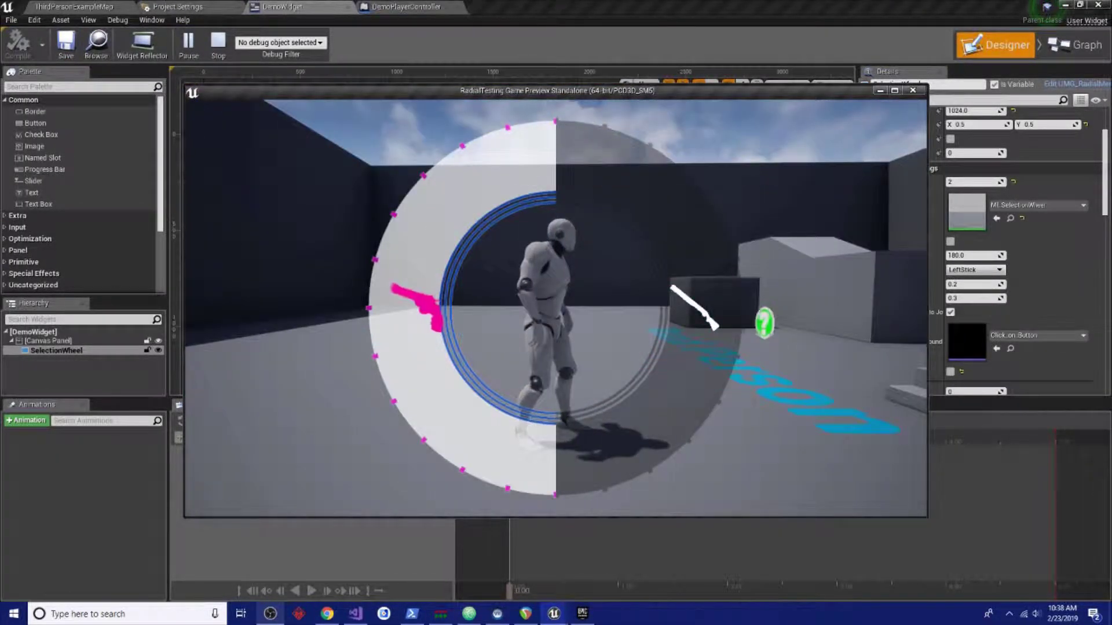
pyautogui.press('Escape')
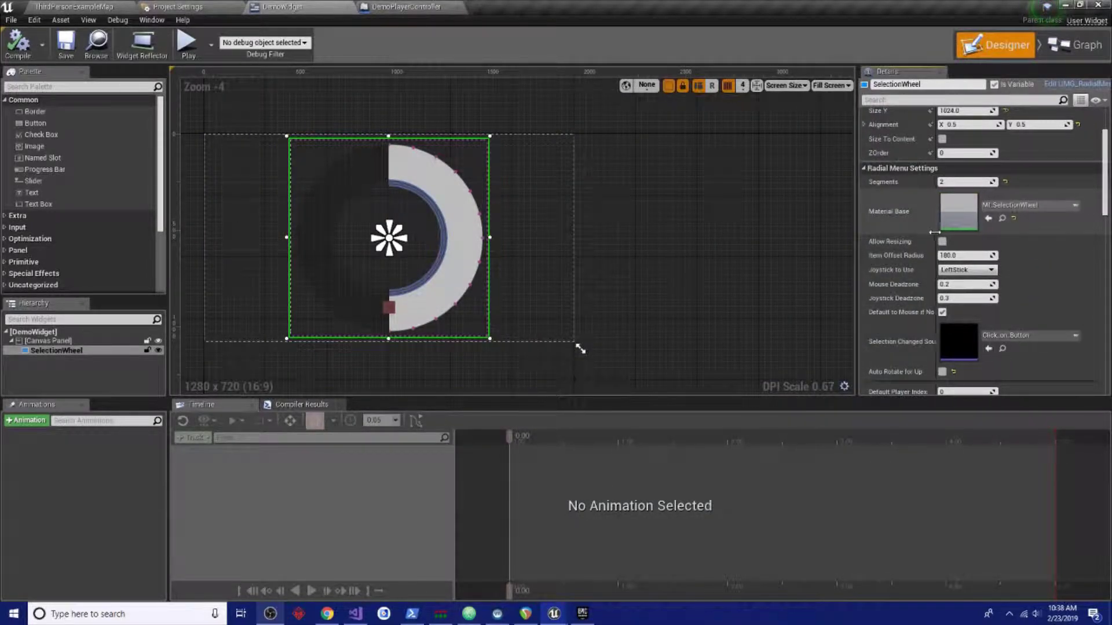
# Enable Allow Resizing on the SelectionWheel, compile DemoWidget, and play-test how the menu adapts to its items.
pyautogui.moveTo(944, 233); pyautogui.dragTo(968, 234)
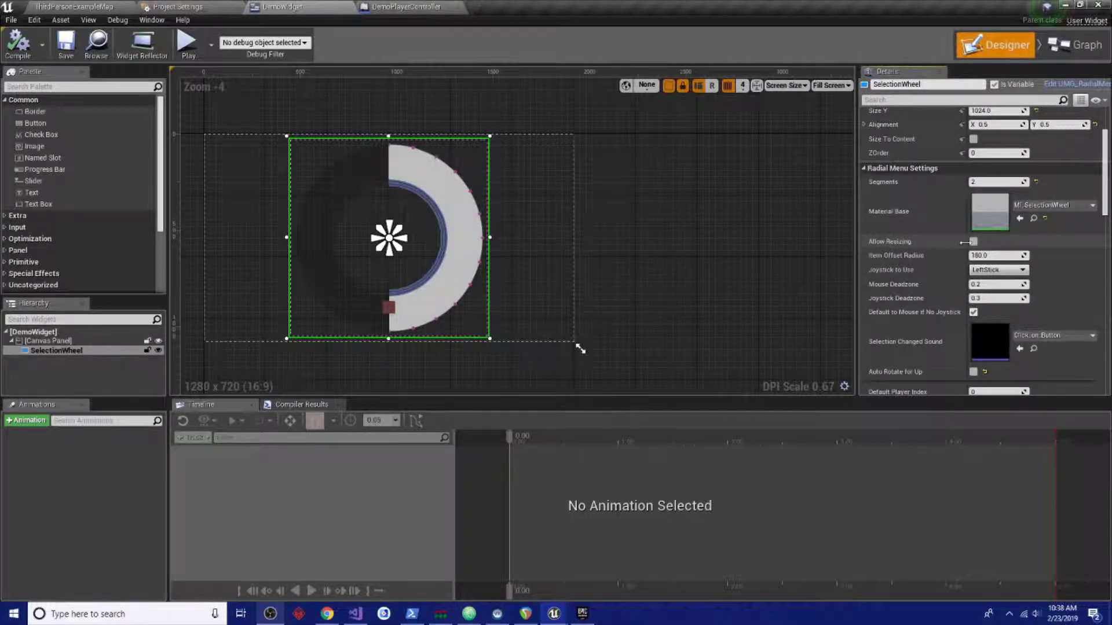
pyautogui.click(975, 243)
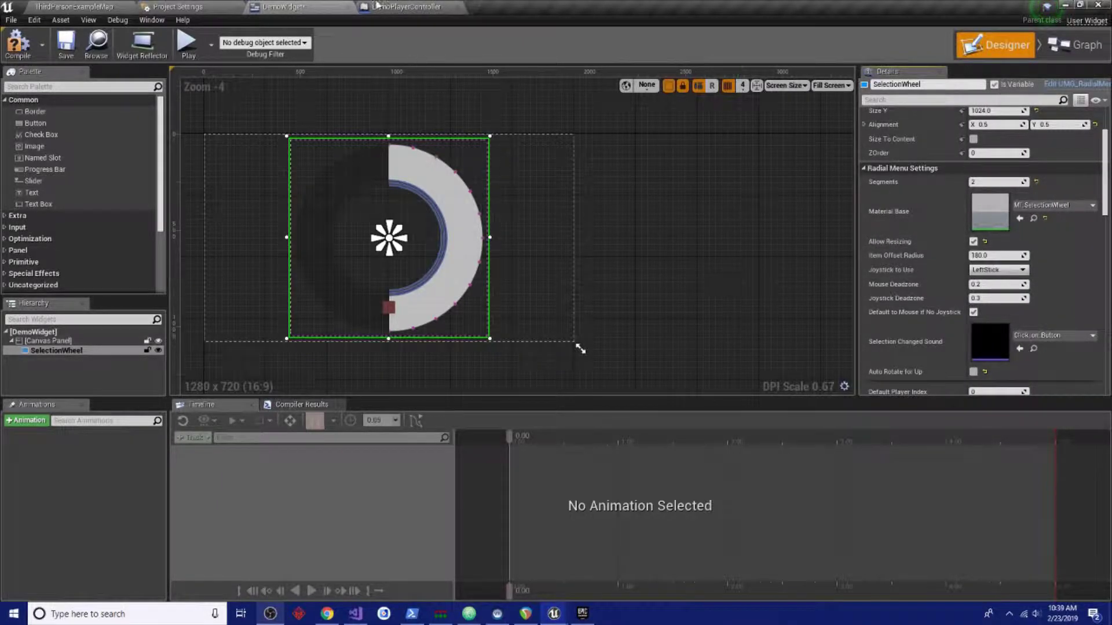
pyautogui.click(17, 43)
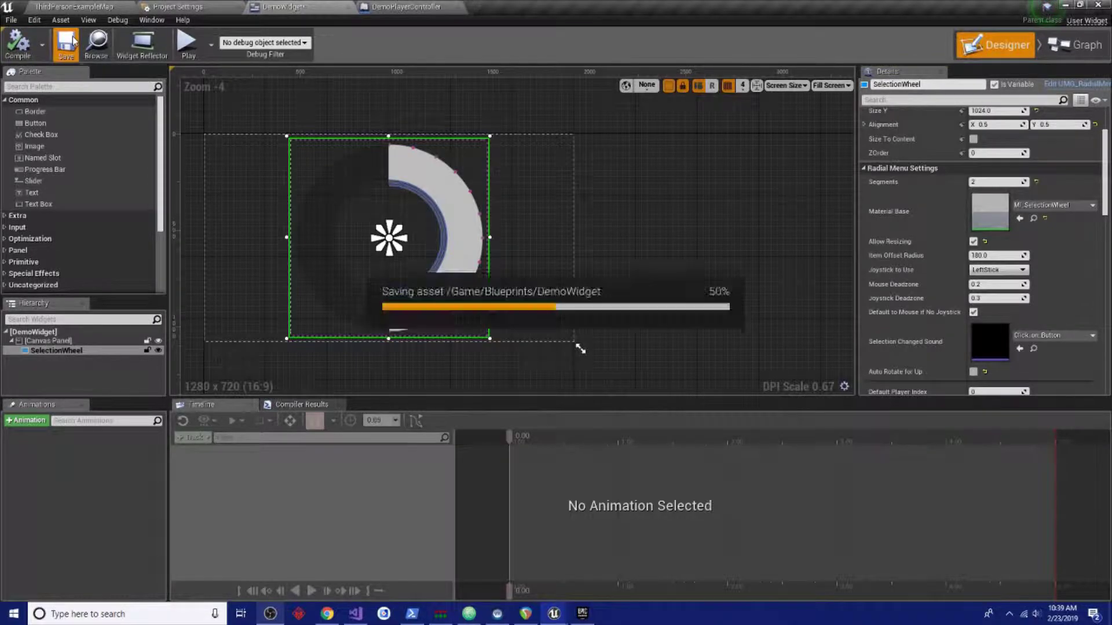
pyautogui.click(187, 46)
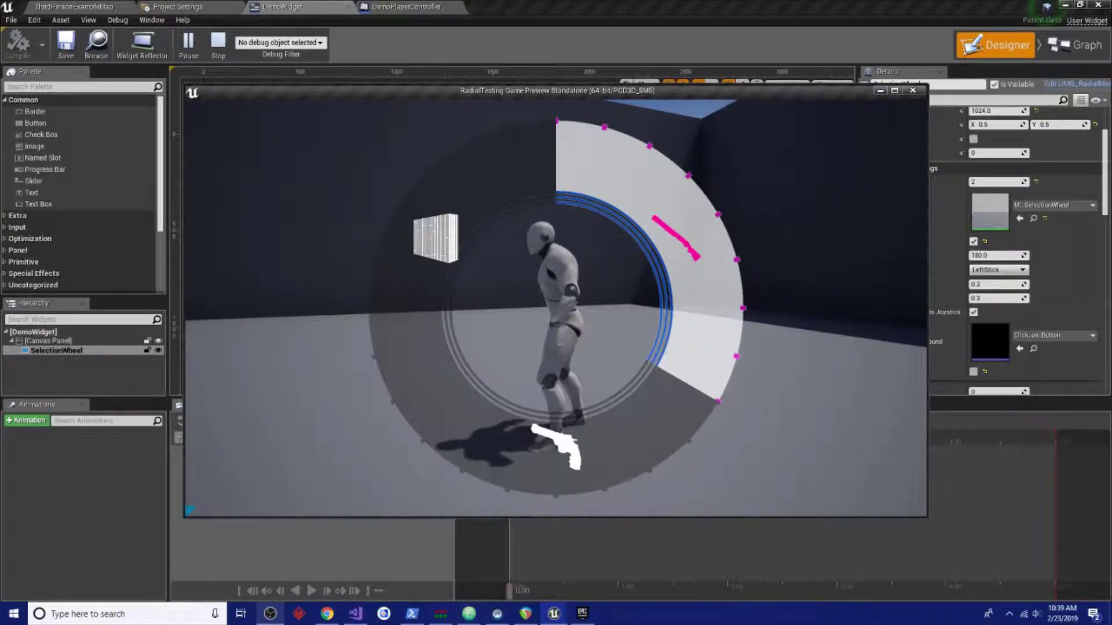
pyautogui.press('Tab')
pyautogui.press('Escape')
# Examine the wheel's center marker in the preview and the remaining Radial Menu Settings, including Selection Changed Sound.
pyautogui.scroll(-3, 1048, 286)
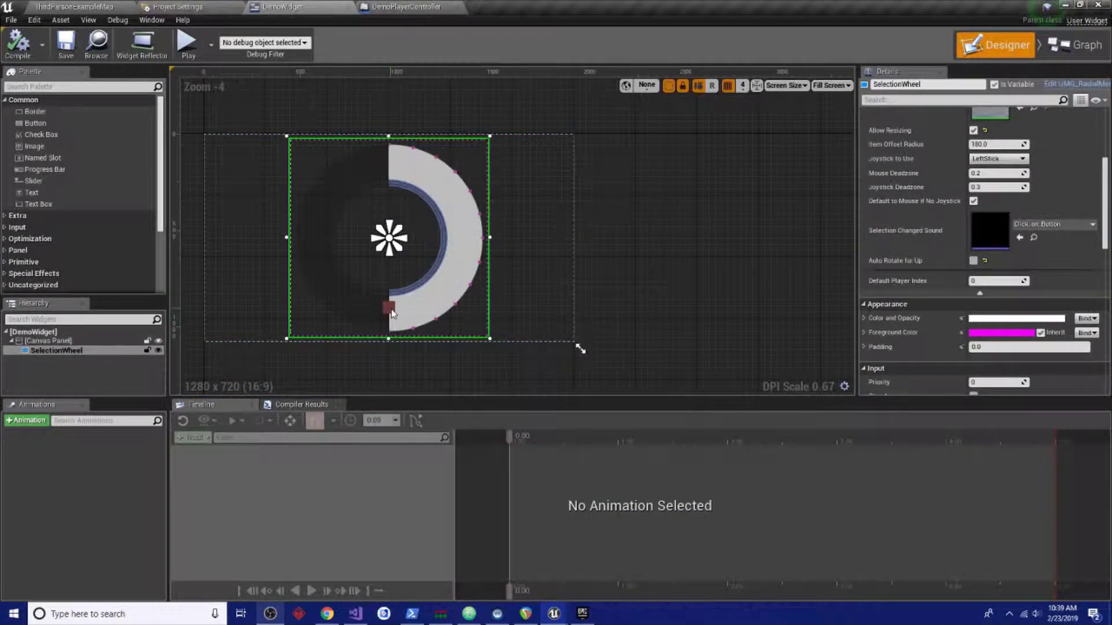
pyautogui.scroll(8, 379, 319)
pyautogui.scroll(-5, 349, 314)
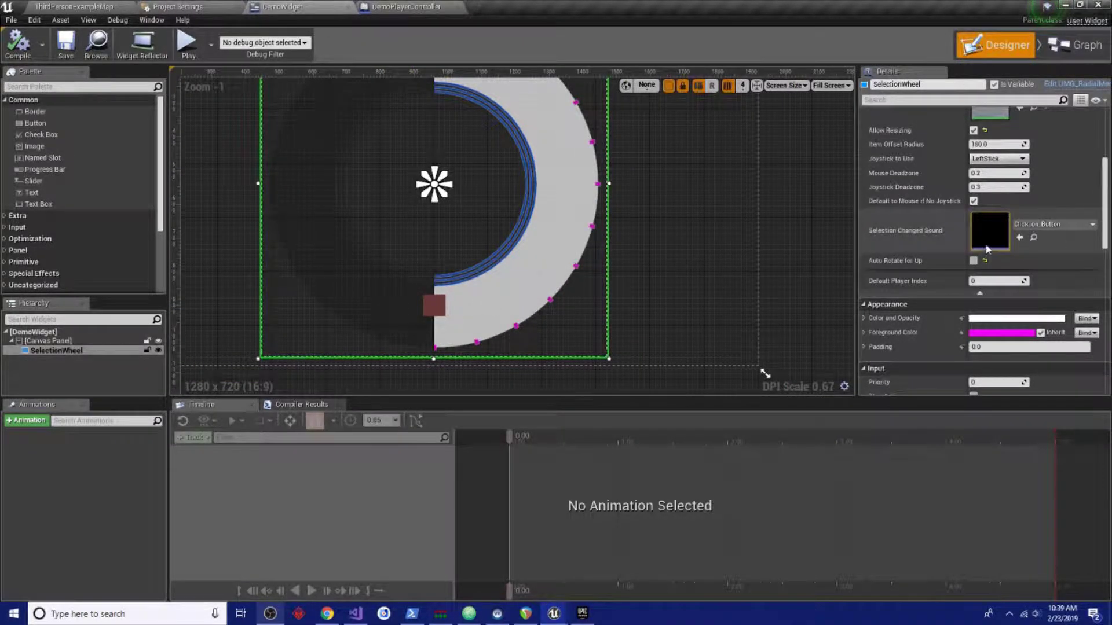
# Set the SelectionWheel's Item Offset Radius to 193, and play-test the radial menu.
pyautogui.scroll(5, 985, 243)
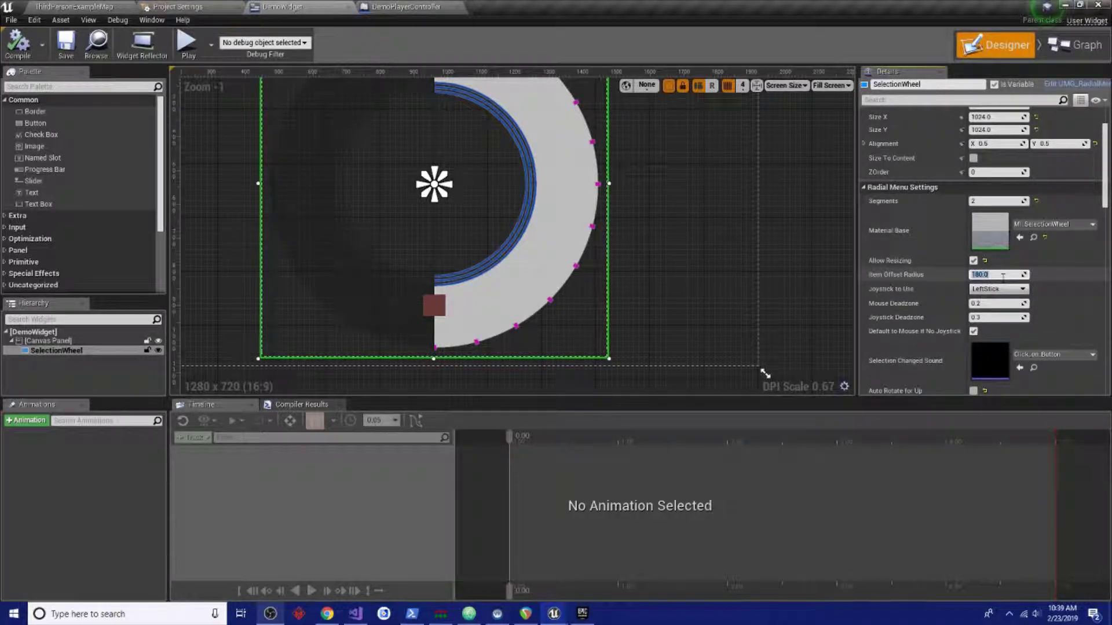
pyautogui.click(1002, 276)
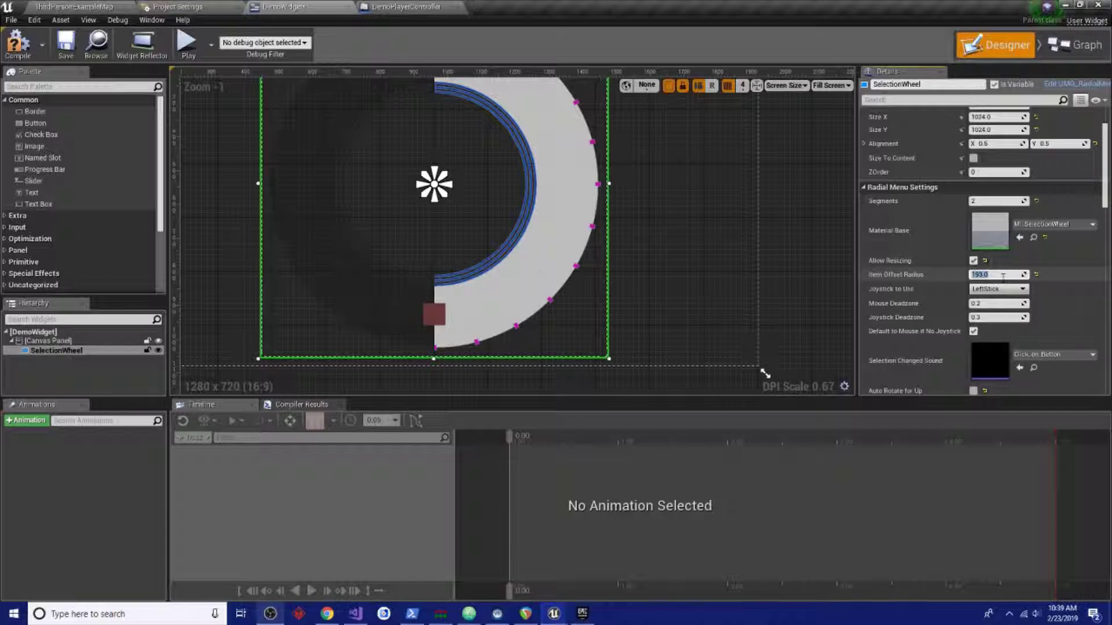
pyautogui.scroll(5, 447, 354)
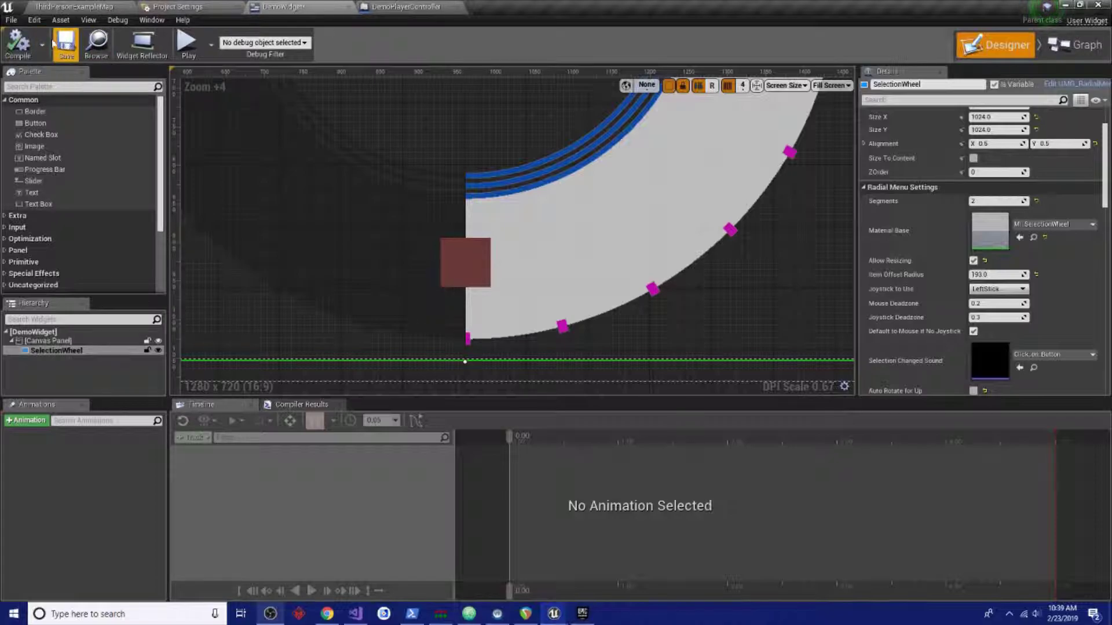
pyautogui.click(186, 42)
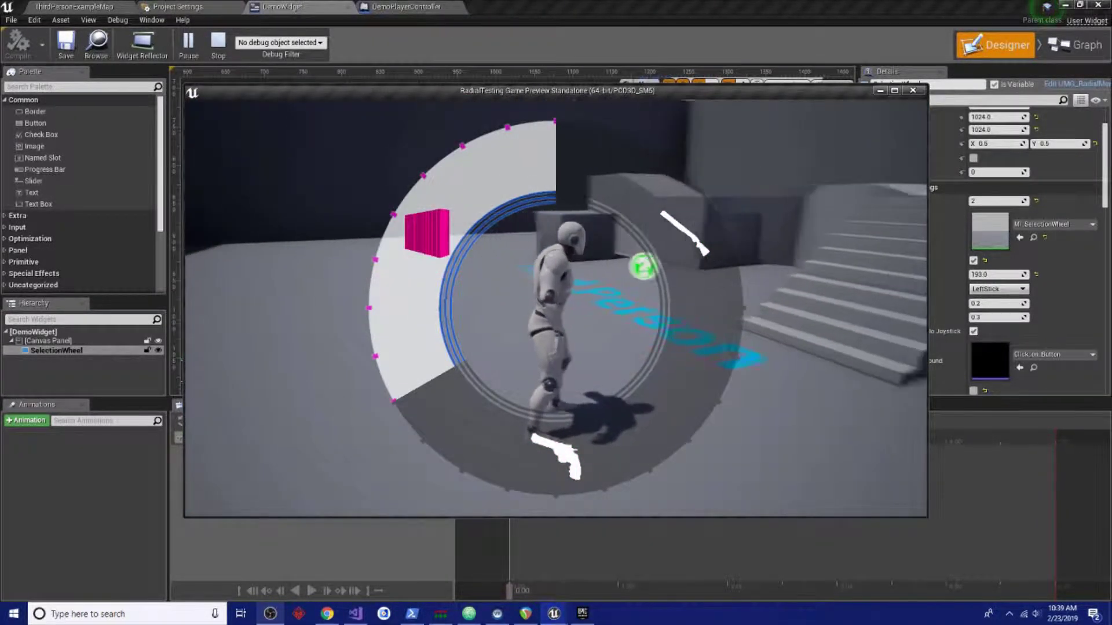
pyautogui.press('Escape')
# Examine the AddIcon event in DemoWidget's Event Graph and the default values of the IconSettings variable.
pyautogui.click(1075, 45)
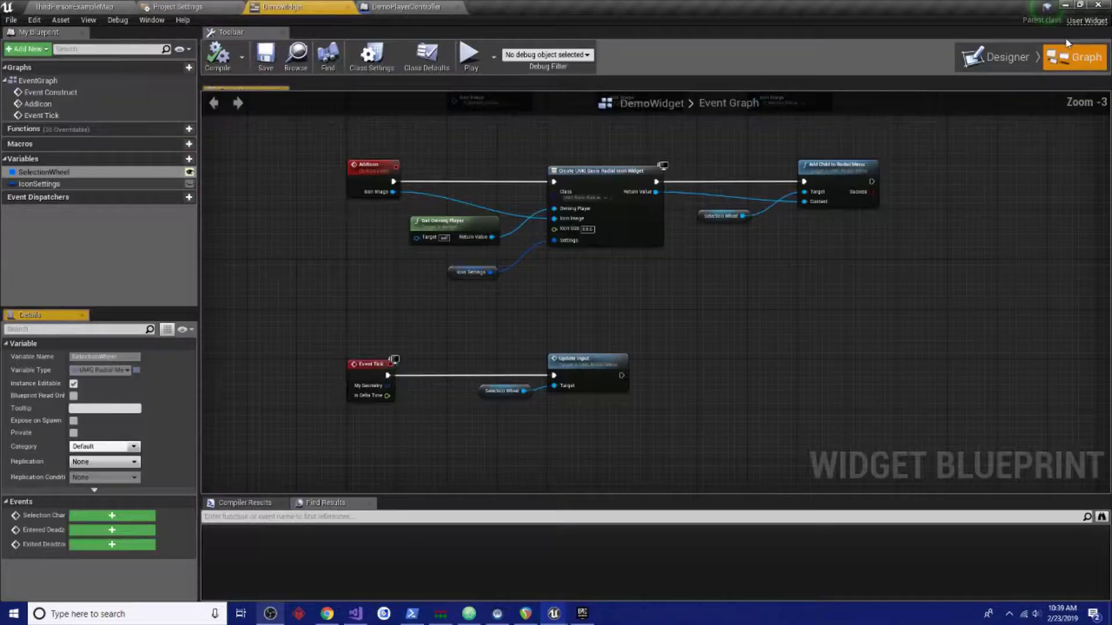
pyautogui.scroll(-2, 525, 308)
pyautogui.scroll(3, 543, 285)
pyautogui.scroll(2, 497, 279)
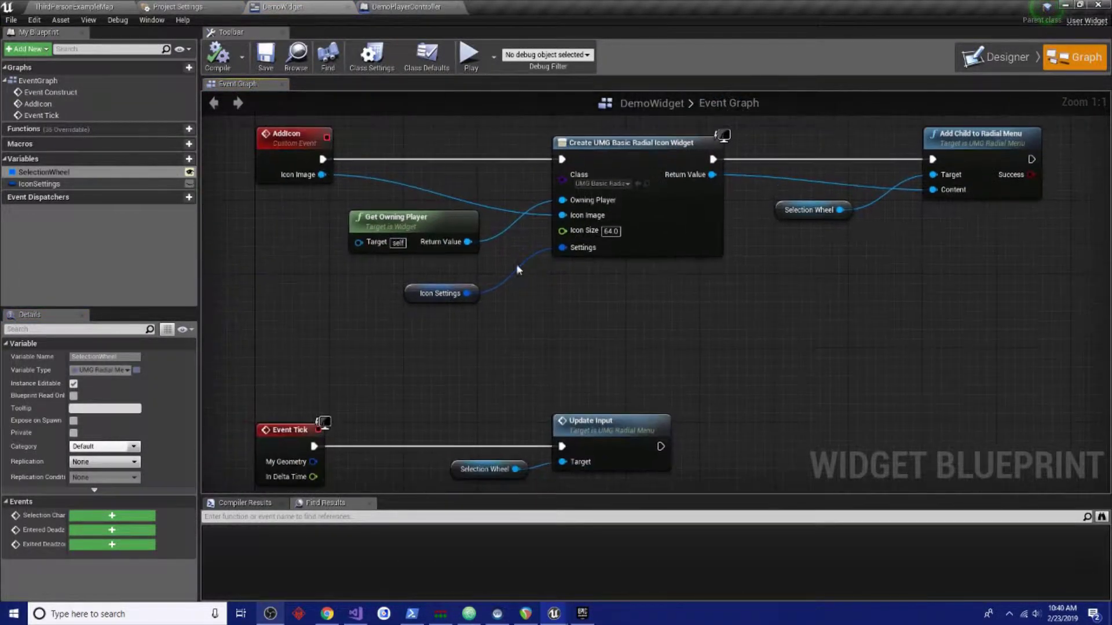
pyautogui.click(429, 298)
pyautogui.click(39, 183)
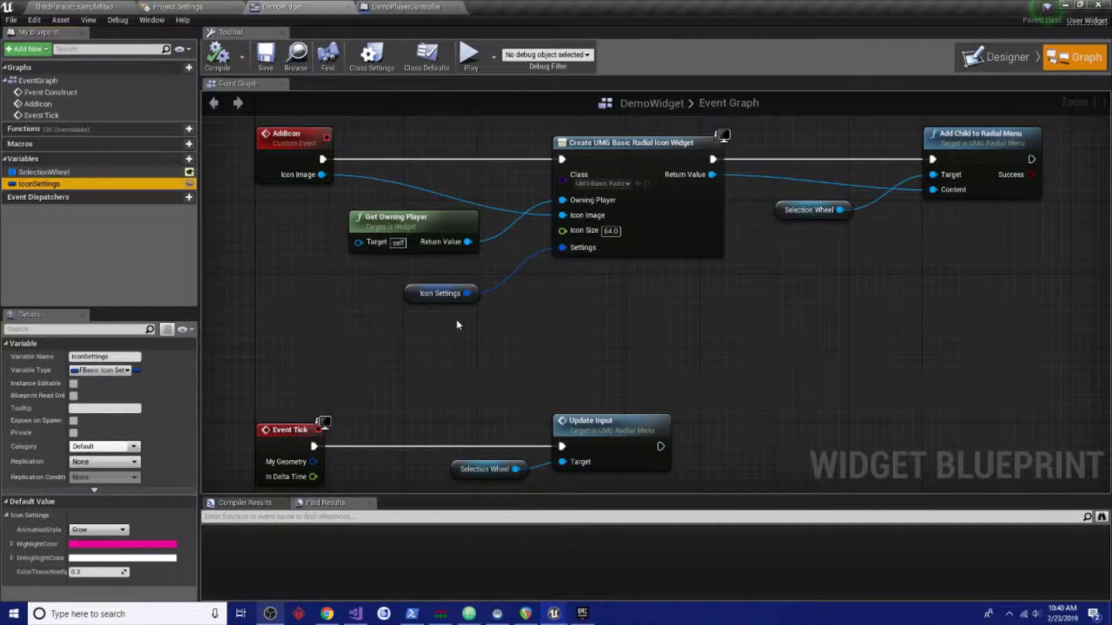
# Set the Icon Size on the Create UMG Basic Radial Icon Widget node to 46, and compile DemoWidget.
pyautogui.click(615, 238)
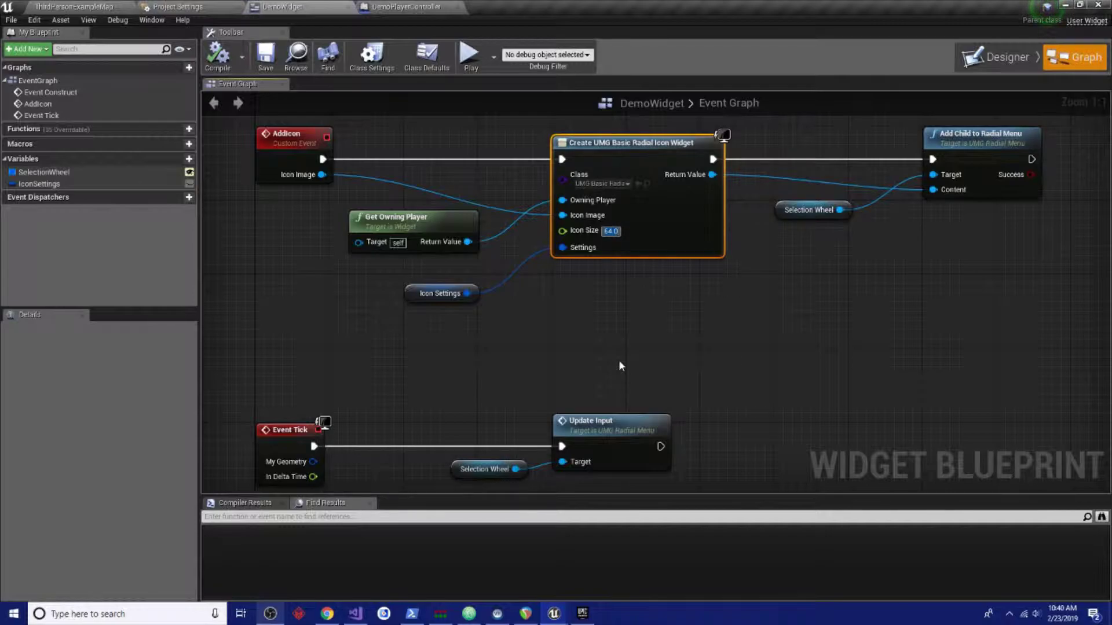
pyautogui.write('46')
pyautogui.press('Return')
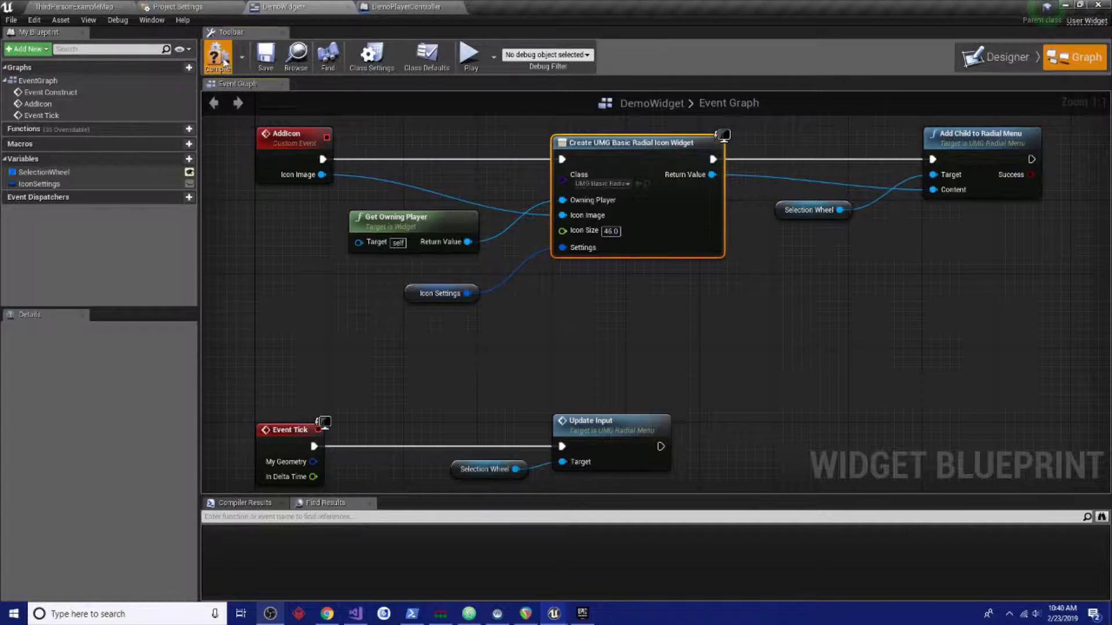
pyautogui.click(223, 61)
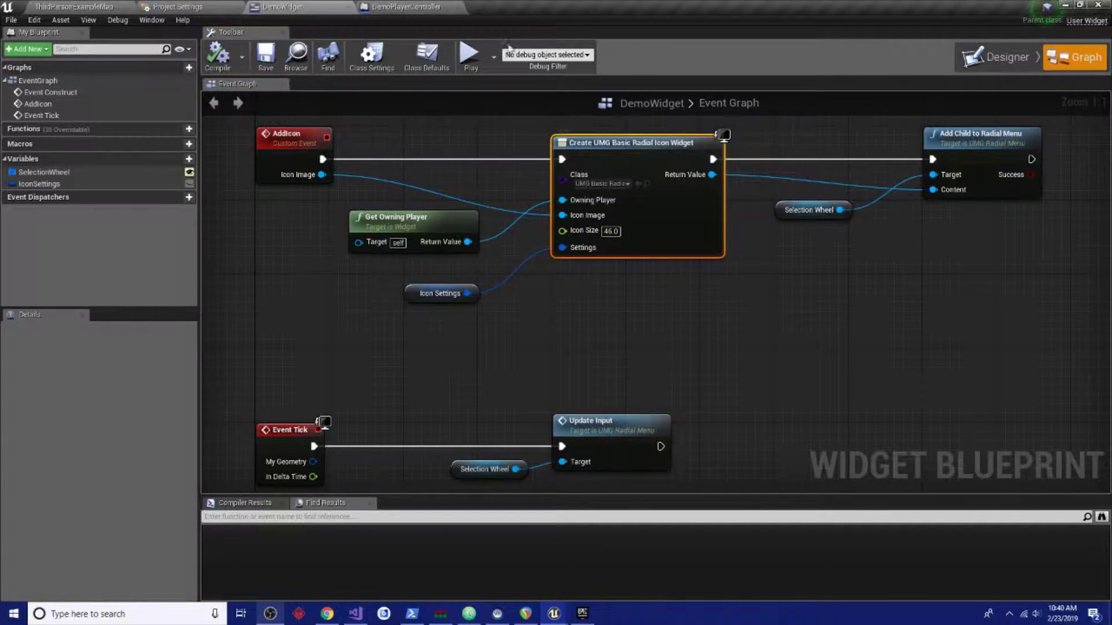
# Choose UMG_BasicRadialIcon as the class of the icon-creating node, and recompile DemoWidget.
pyautogui.moveTo(595, 149); pyautogui.dragTo(546, 205, button='right')
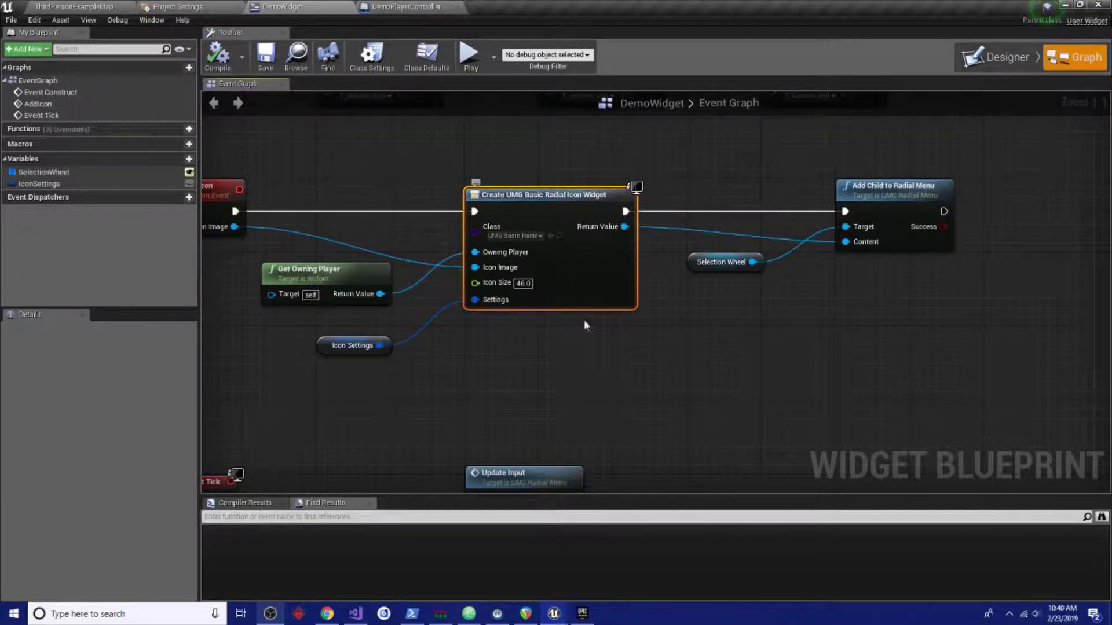
pyautogui.moveTo(584, 326); pyautogui.dragTo(402, 287, button='right')
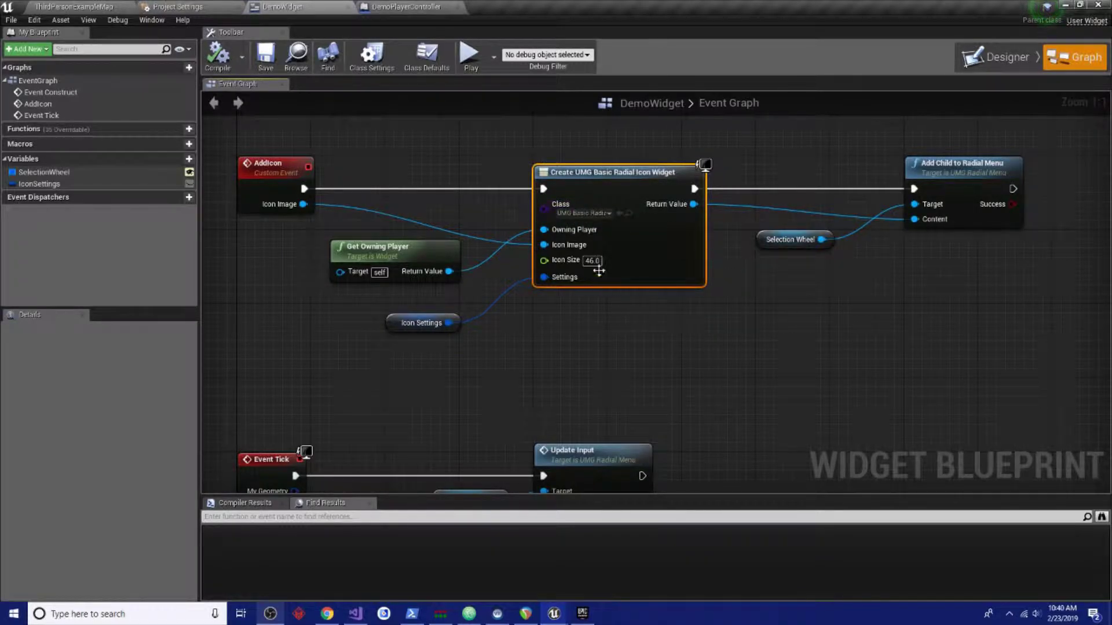
pyautogui.click(584, 213)
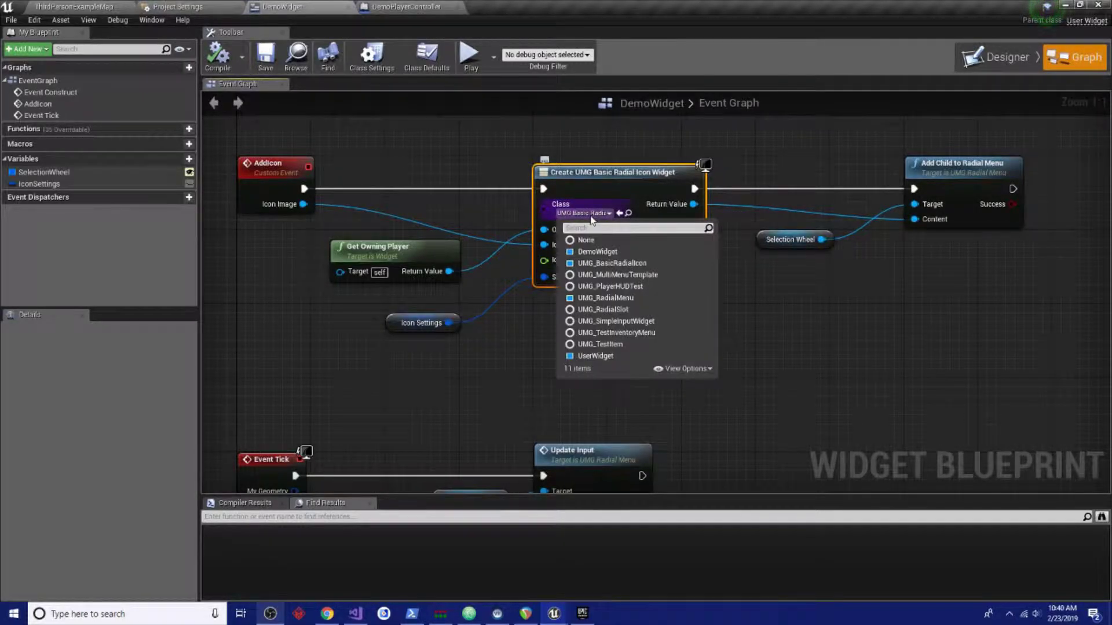
pyautogui.click(624, 264)
pyautogui.click(833, 299)
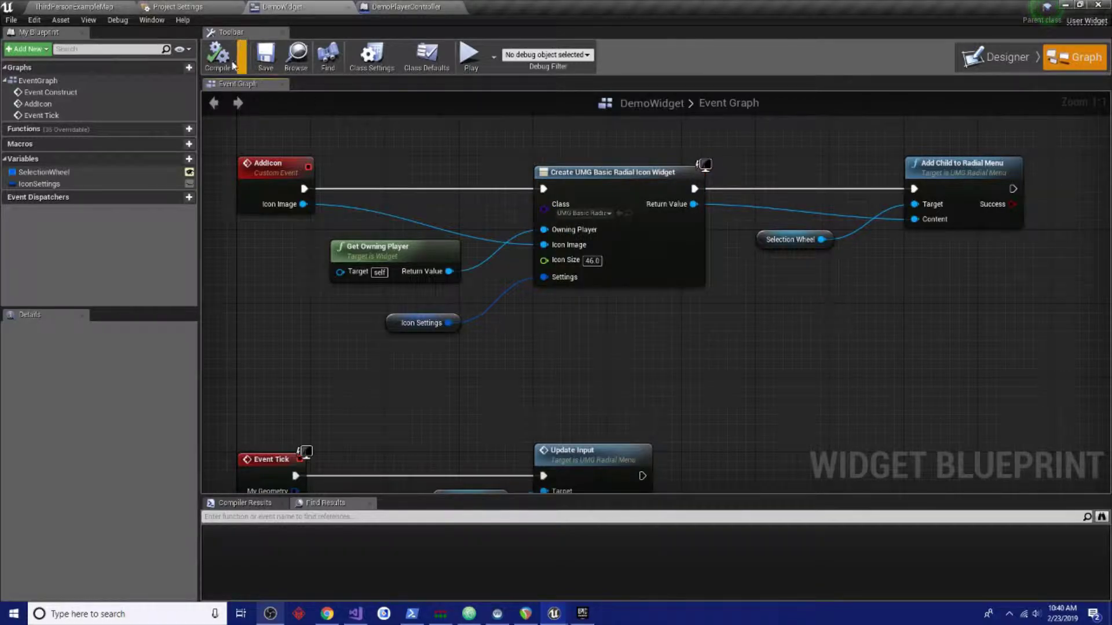
pyautogui.click(231, 60)
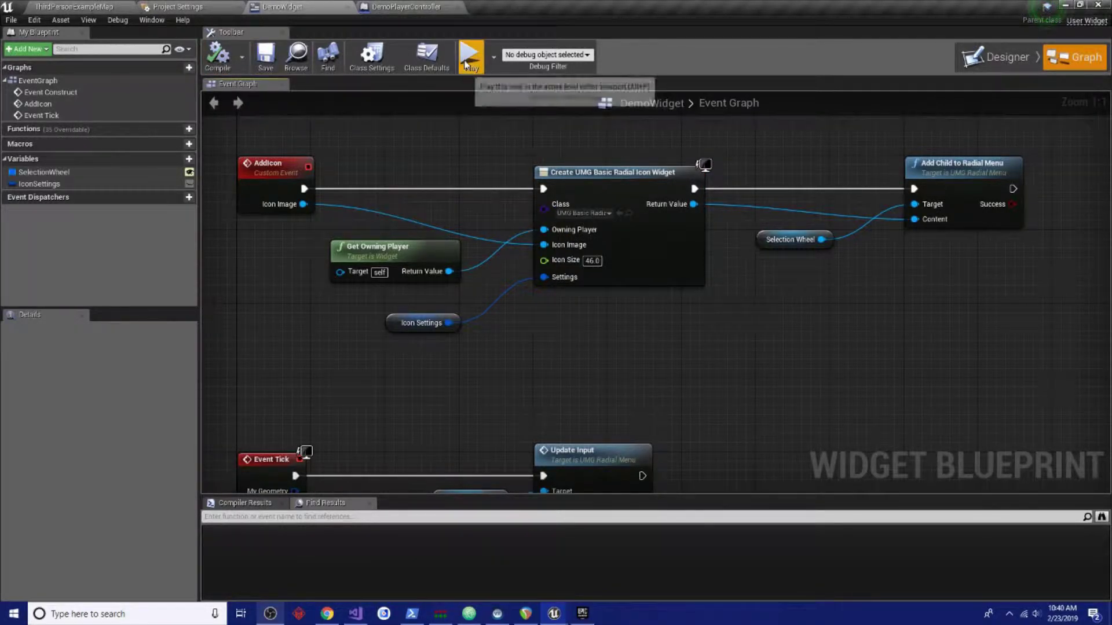
# Play-test the radial menu with the smaller icons in the ThirdPersonExampleMap level viewport.
pyautogui.moveTo(428, 170); pyautogui.dragTo(363, 186, button='right')
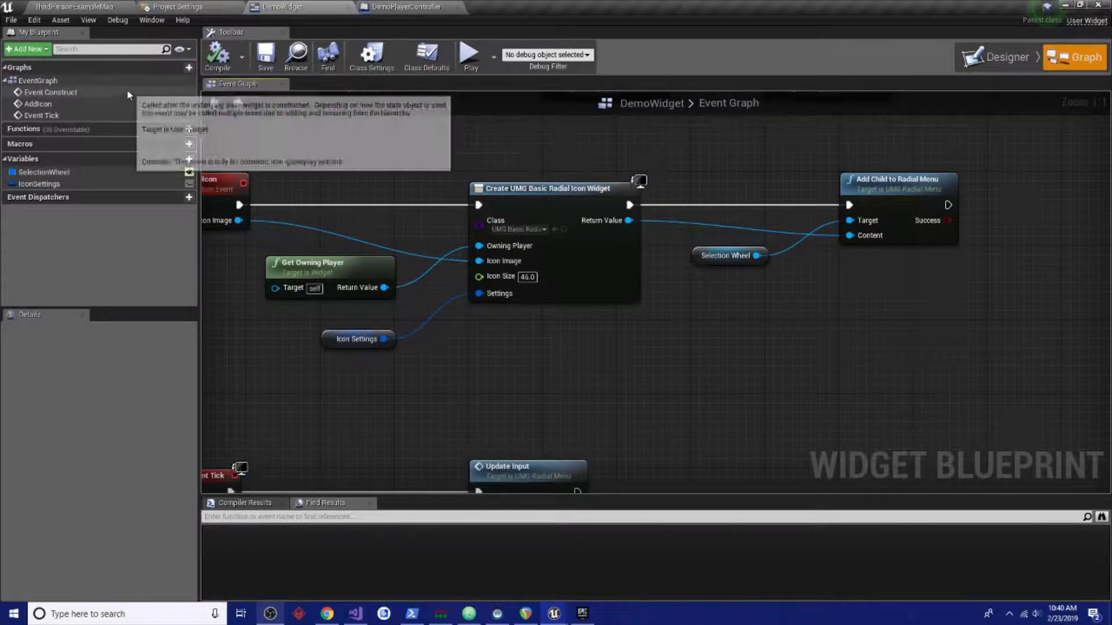
pyautogui.click(8, 7)
pyautogui.click(74, 7)
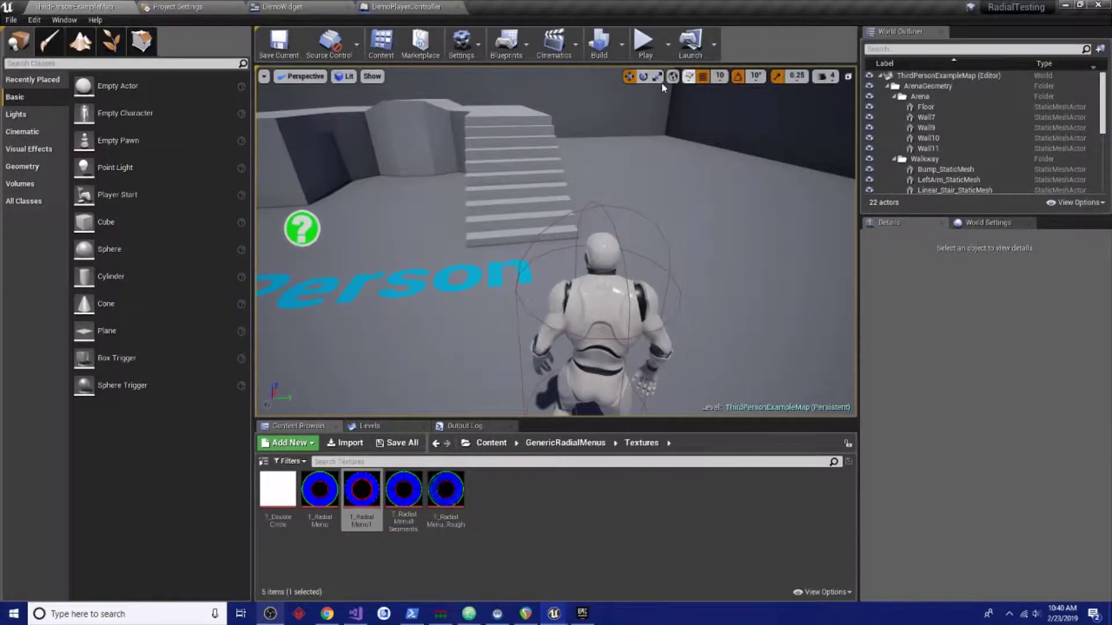
pyautogui.moveTo(652, 133); pyautogui.dragTo(700, 127, button='right')
pyautogui.click(644, 44)
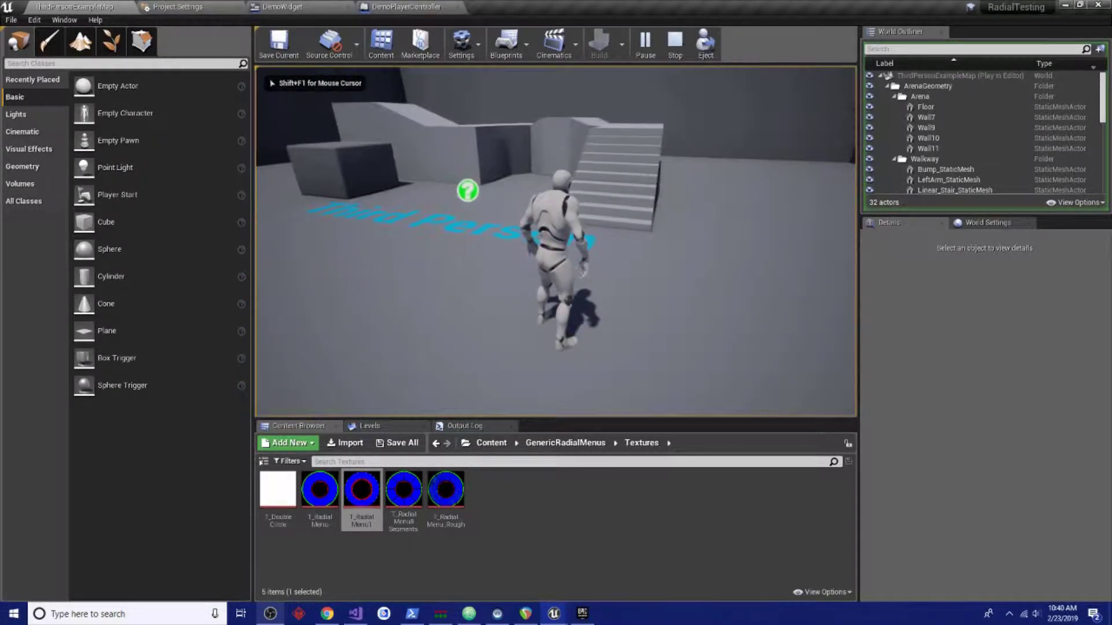
pyautogui.press('Tab')
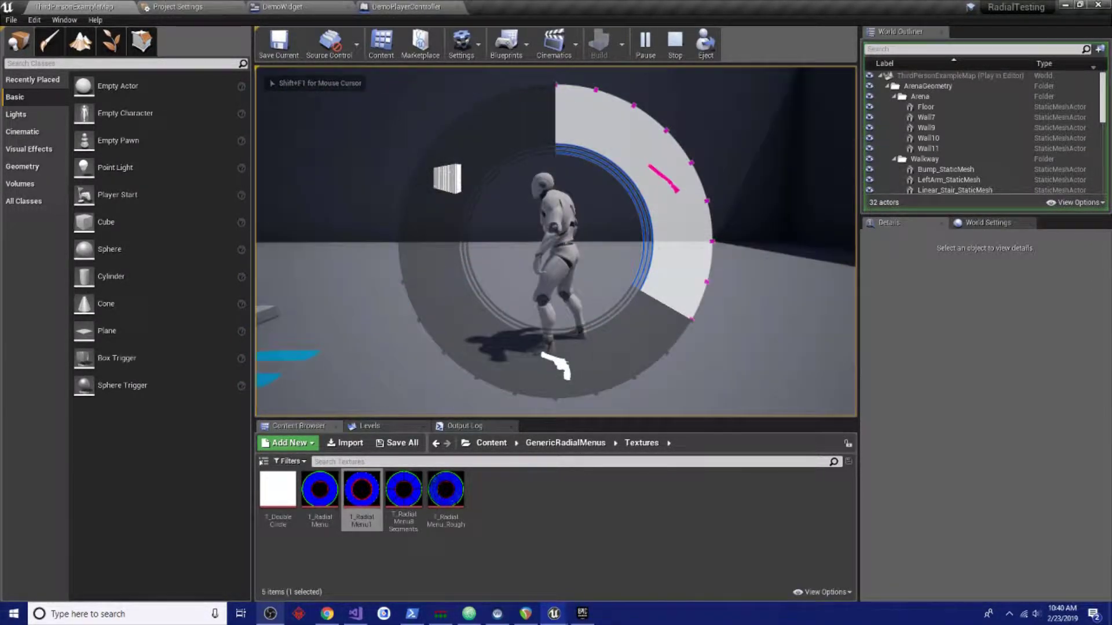
pyautogui.press('Tab')
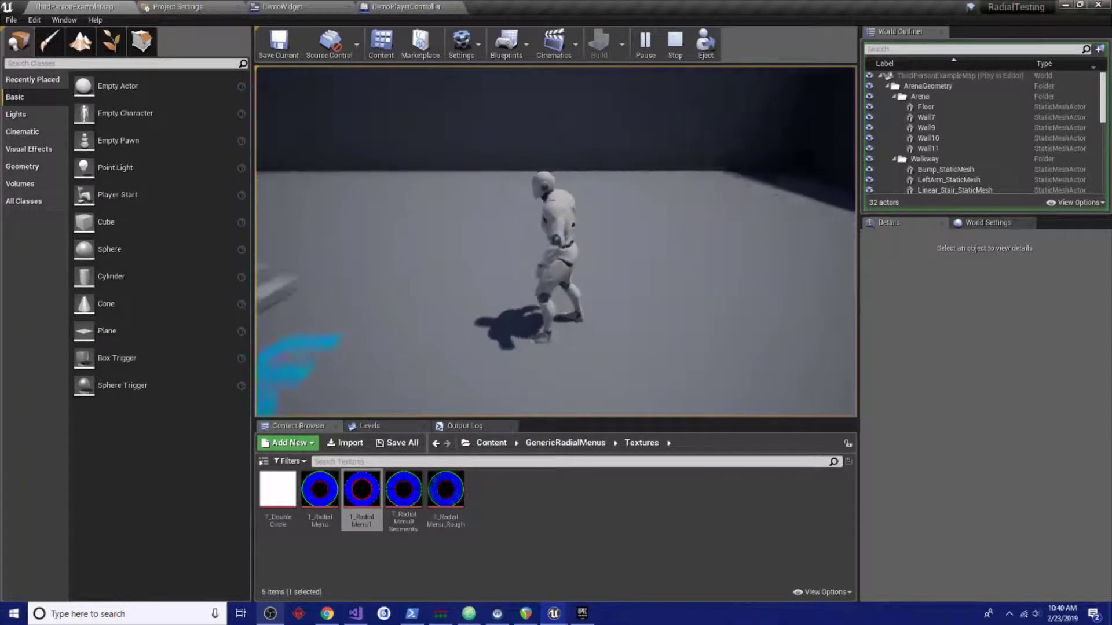
# Check the radial menu with the viewport in full screen, and end the play session and full-screen view.
pyautogui.press('F11')
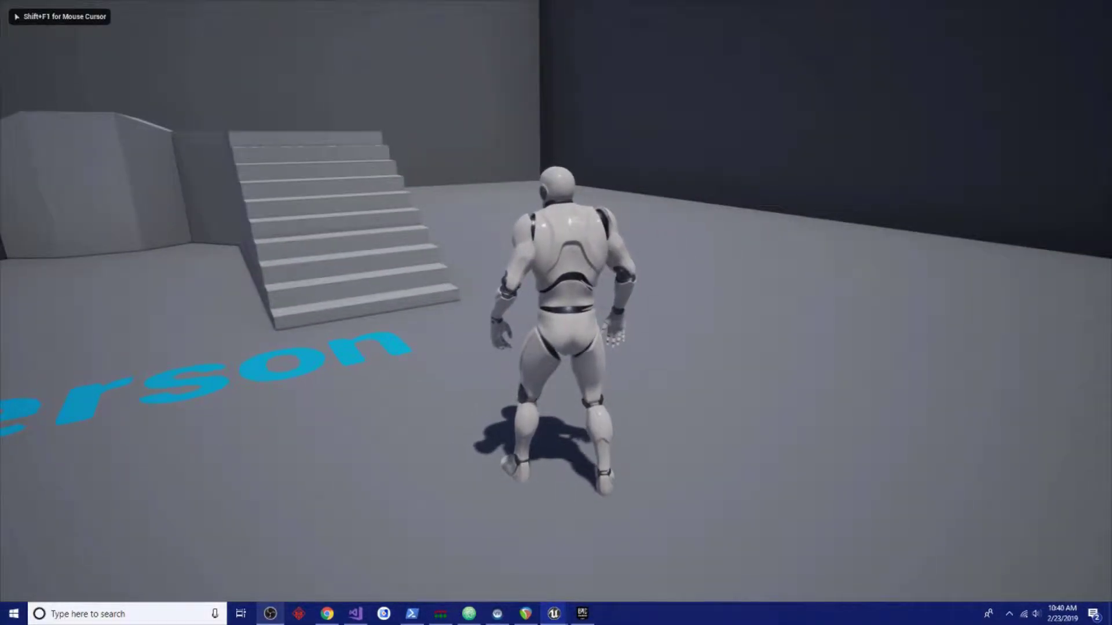
pyautogui.press('Tab')
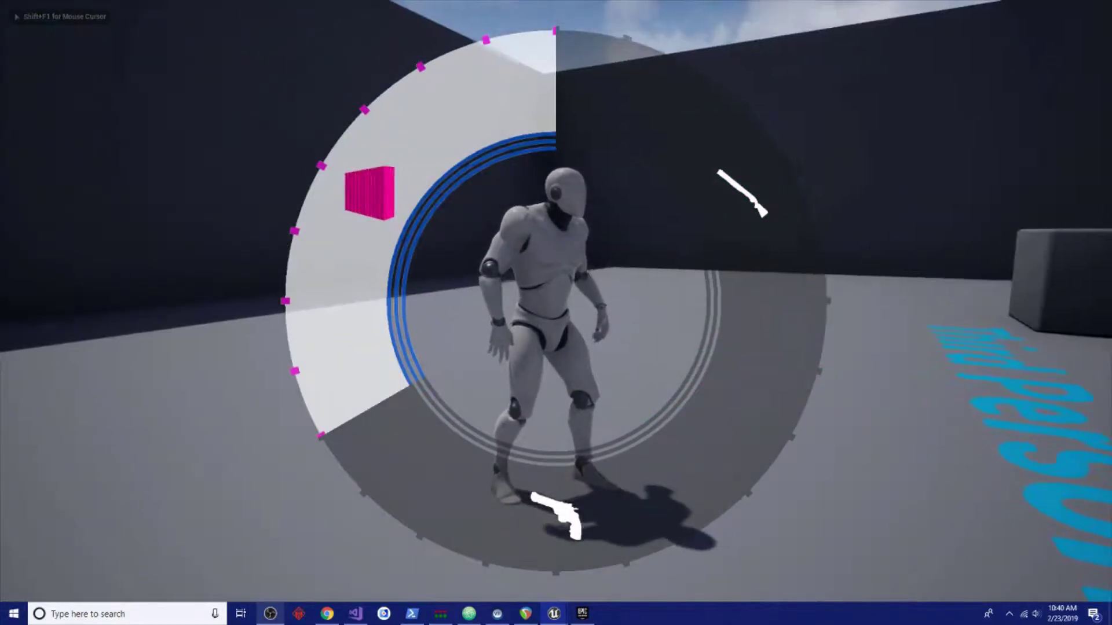
pyautogui.press('Escape')
pyautogui.press('F11')
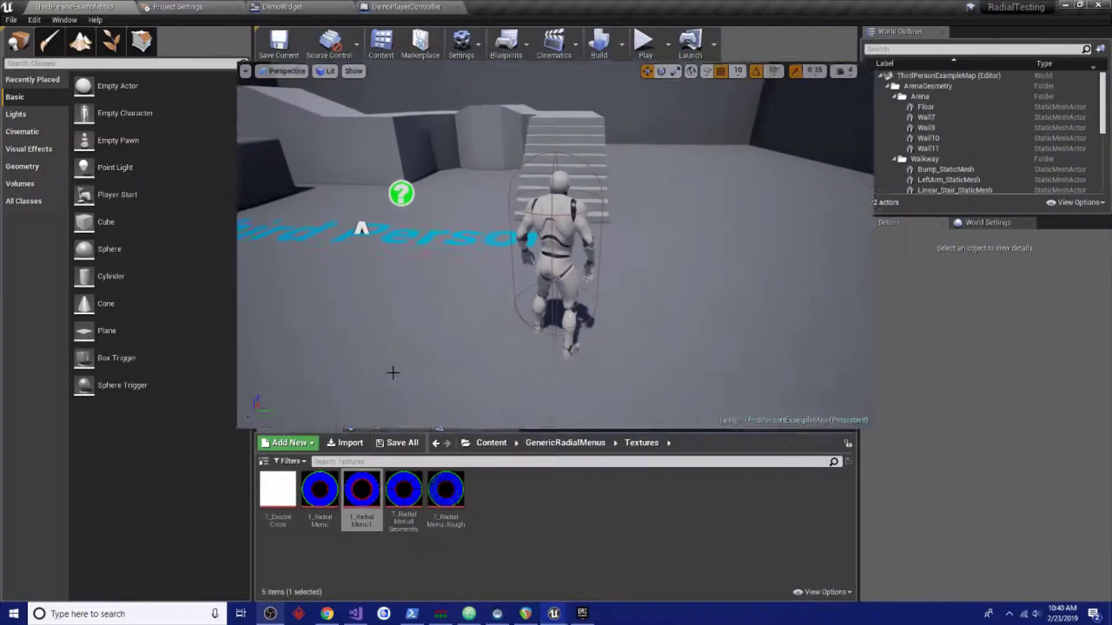
# Set the Icon Size on DemoWidget's Create UMG Basic Radial Icon Widget node back to 64.
pyautogui.click(365, 6)
pyautogui.click(301, 6)
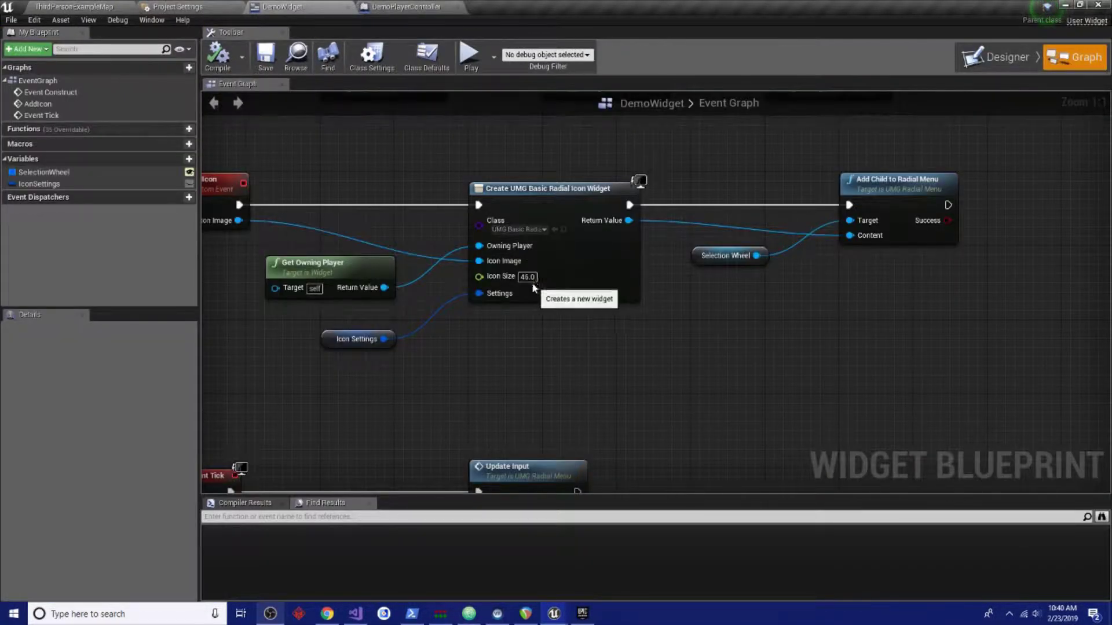
pyautogui.write('64')
pyautogui.press('Return')
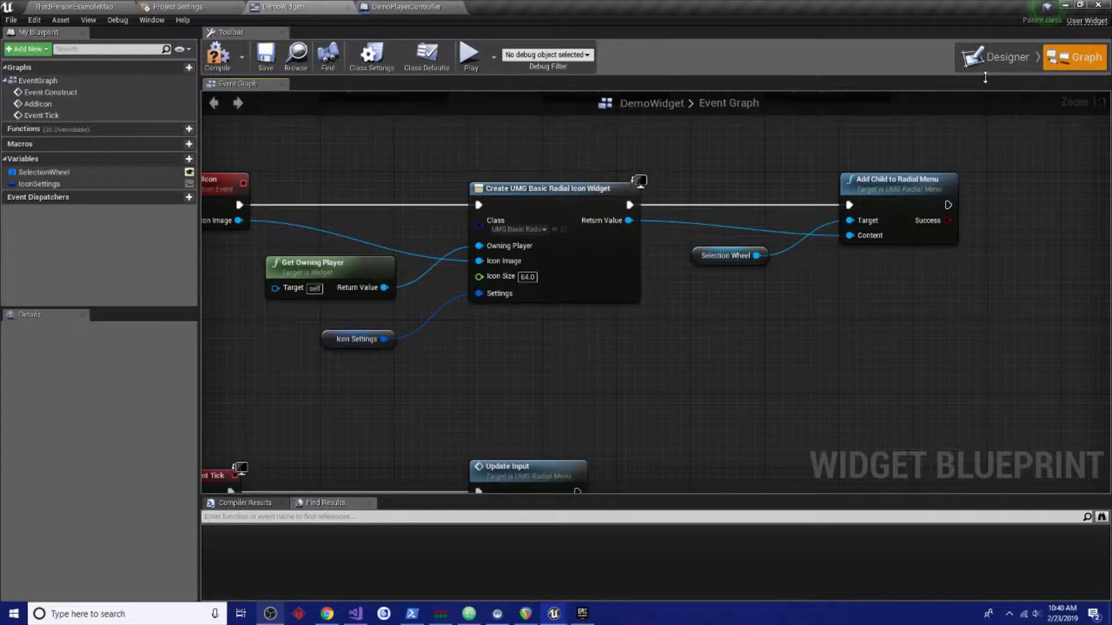
# Set the SelectionWheel's Selection Changed Sound to Explosion_Cue.
pyautogui.click(991, 58)
pyautogui.scroll(-5, 1078, 291)
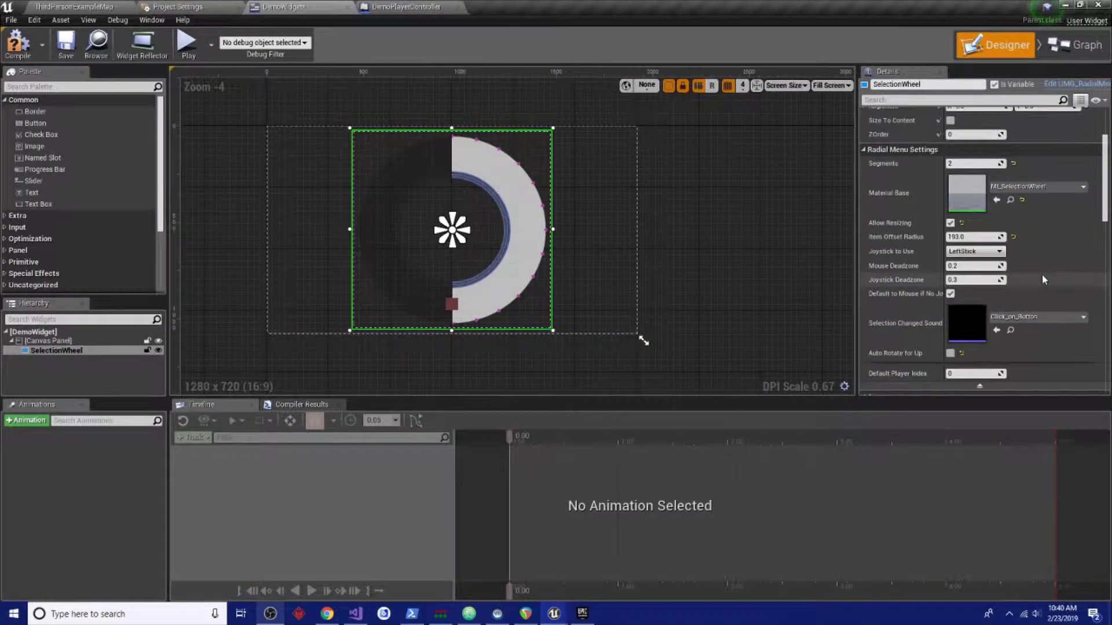
pyautogui.scroll(-3, 1040, 279)
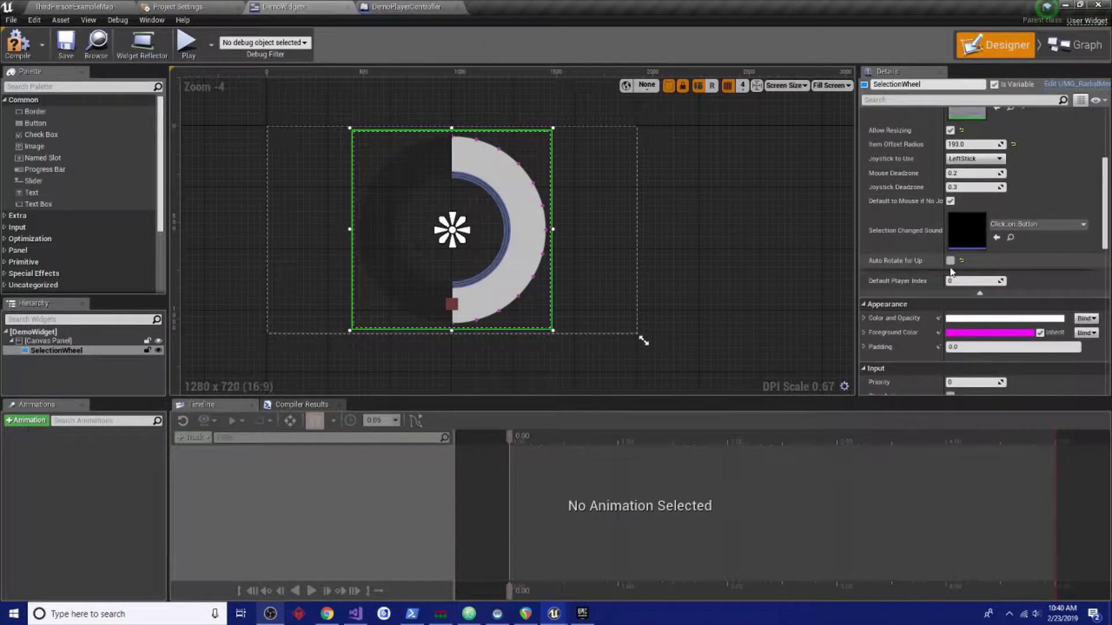
pyautogui.click(1014, 230)
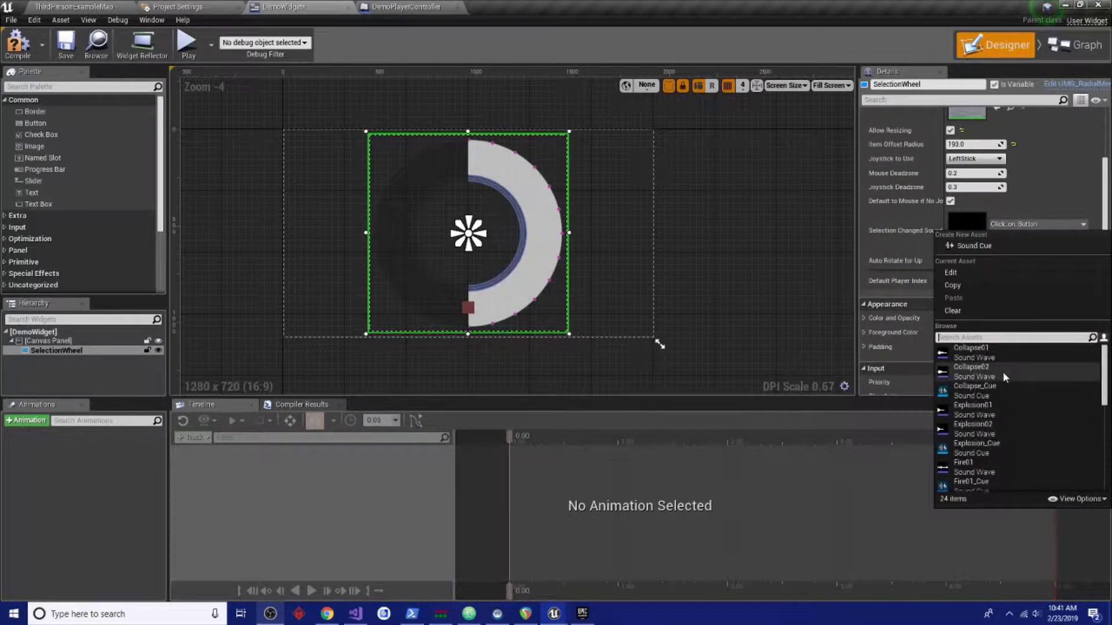
pyautogui.click(988, 445)
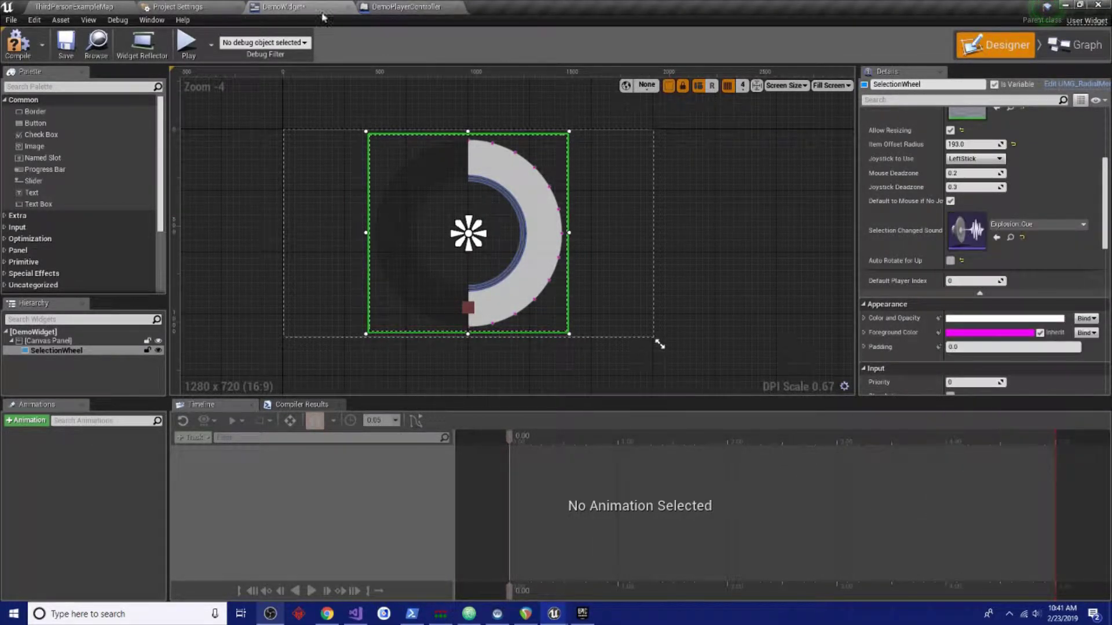
# Play-test the menu with the explosion sound, and reset Selection Changed Sound to its default Click_on_Button.
pyautogui.click(186, 43)
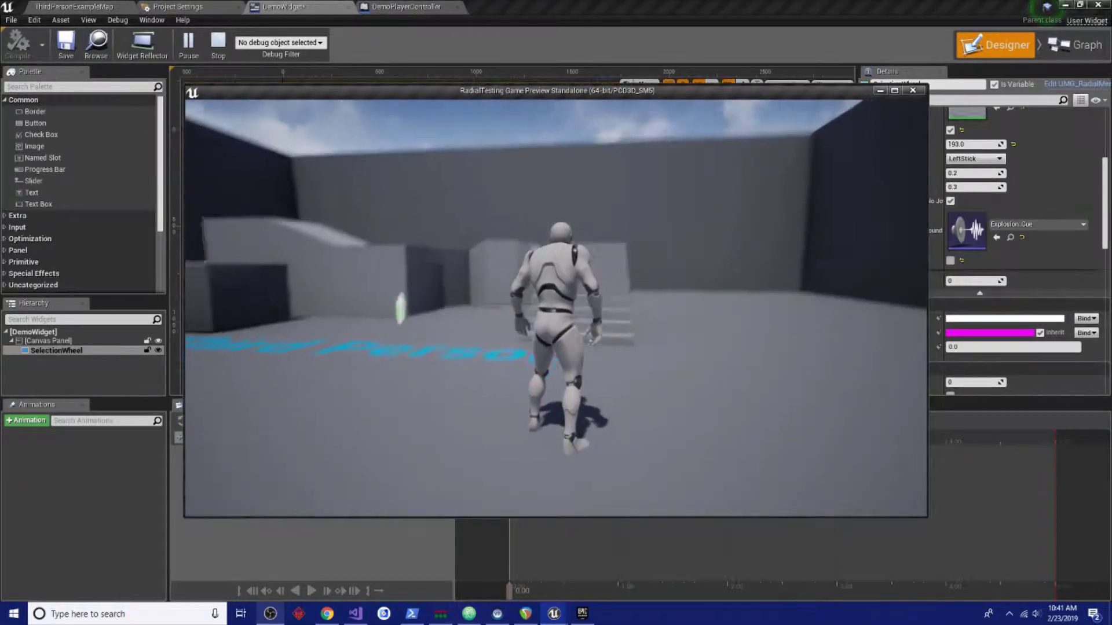
pyautogui.press('Tab')
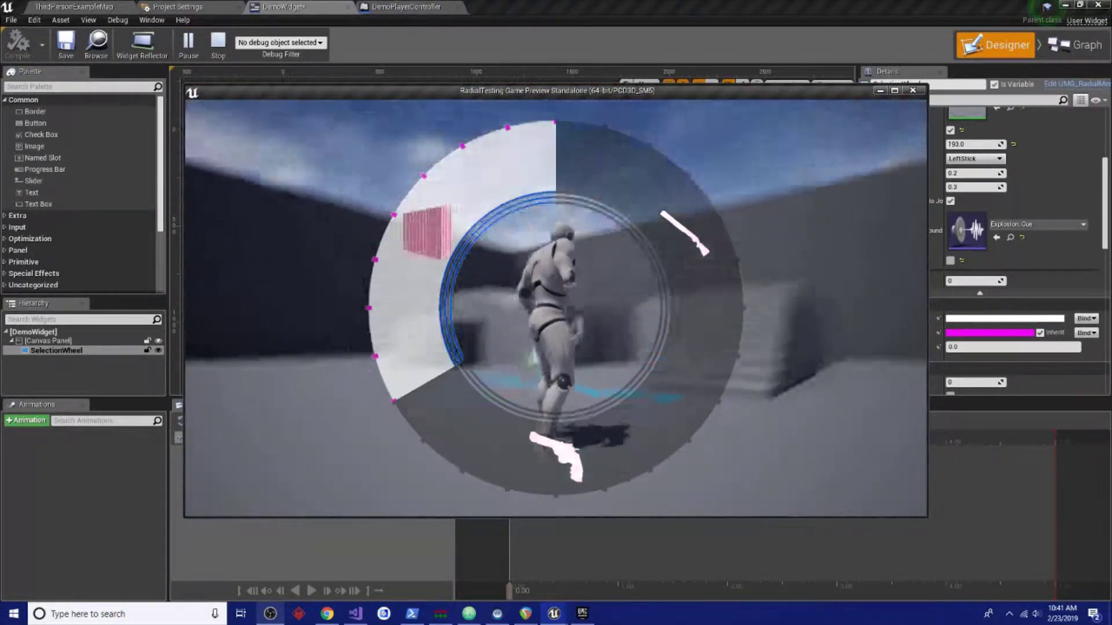
pyautogui.press('Escape')
pyautogui.click(1021, 239)
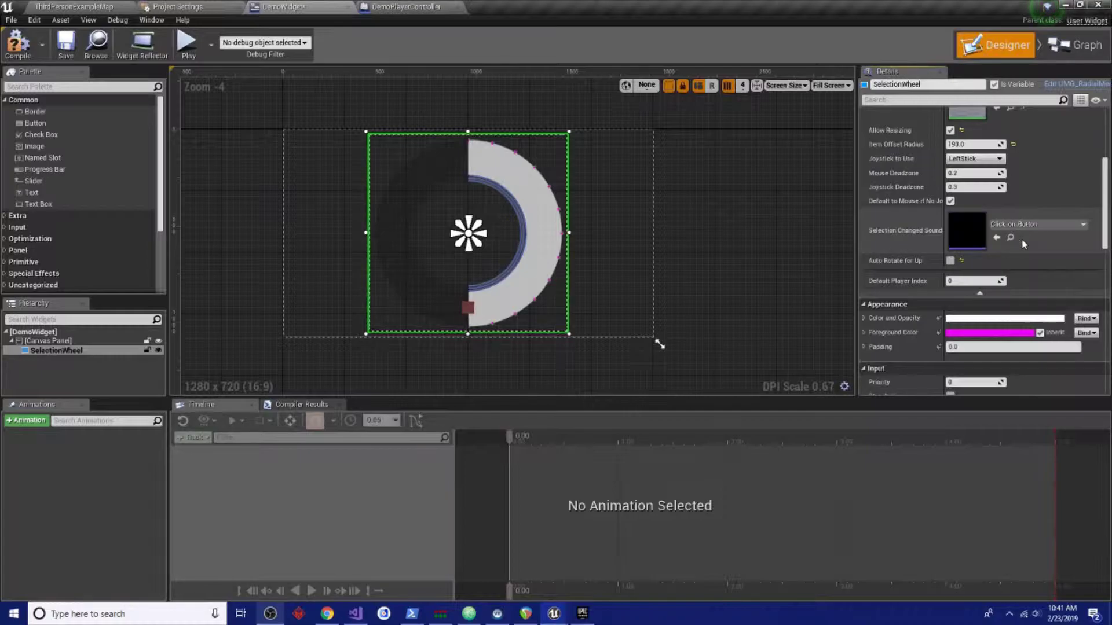
# Enable Auto Rotate for Up on the SelectionWheel, compile DemoWidget, and play-test the menu.
pyautogui.click(950, 260)
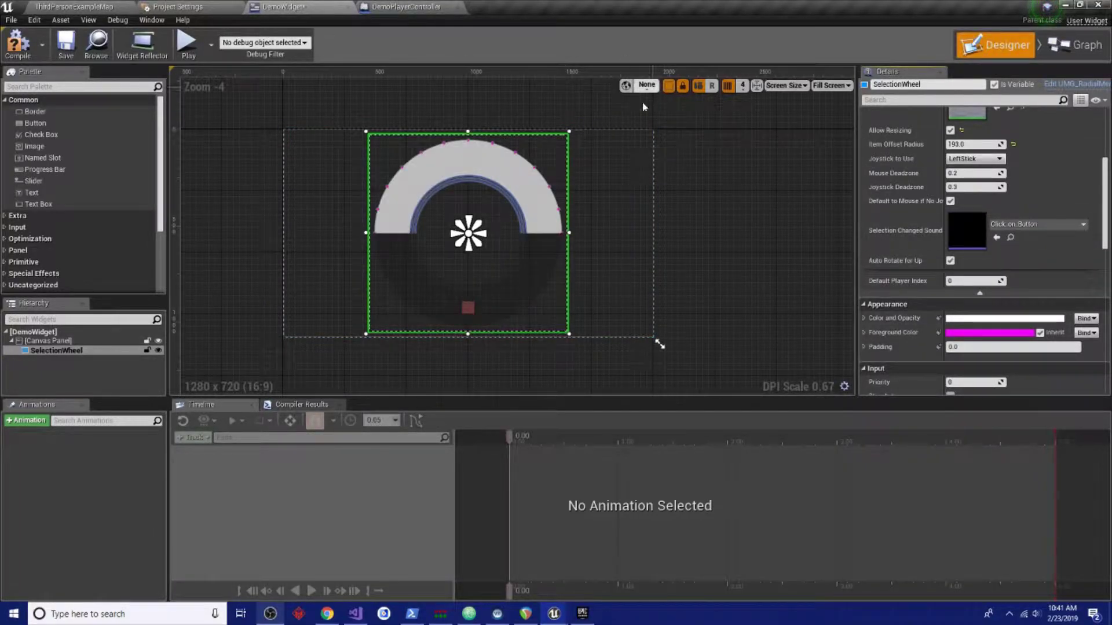
pyautogui.scroll(5, 1019, 232)
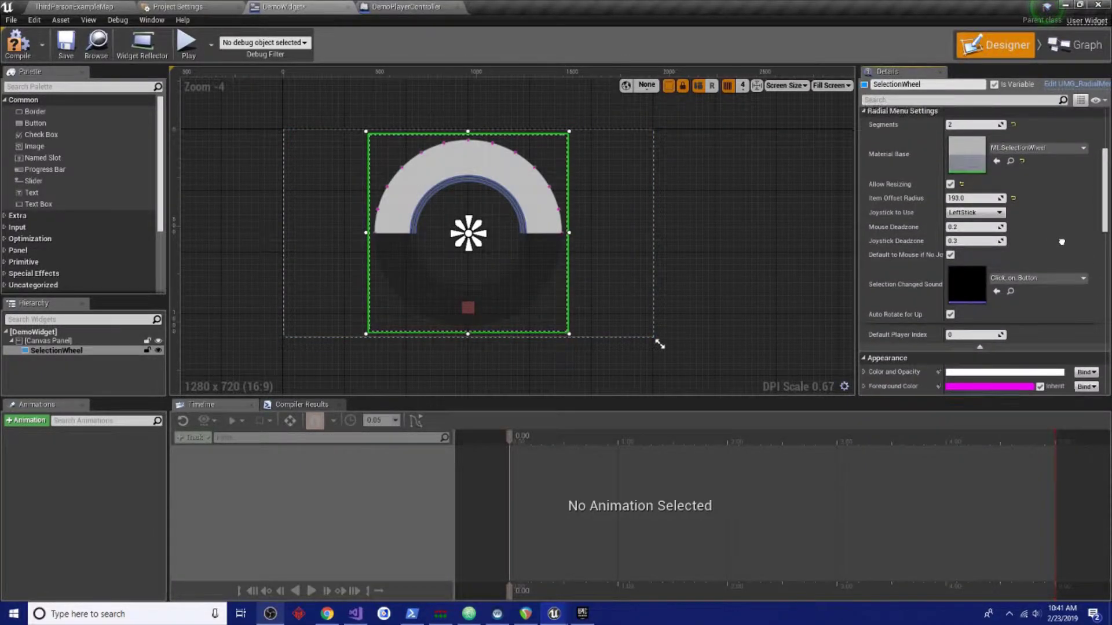
pyautogui.click(18, 44)
pyautogui.click(186, 43)
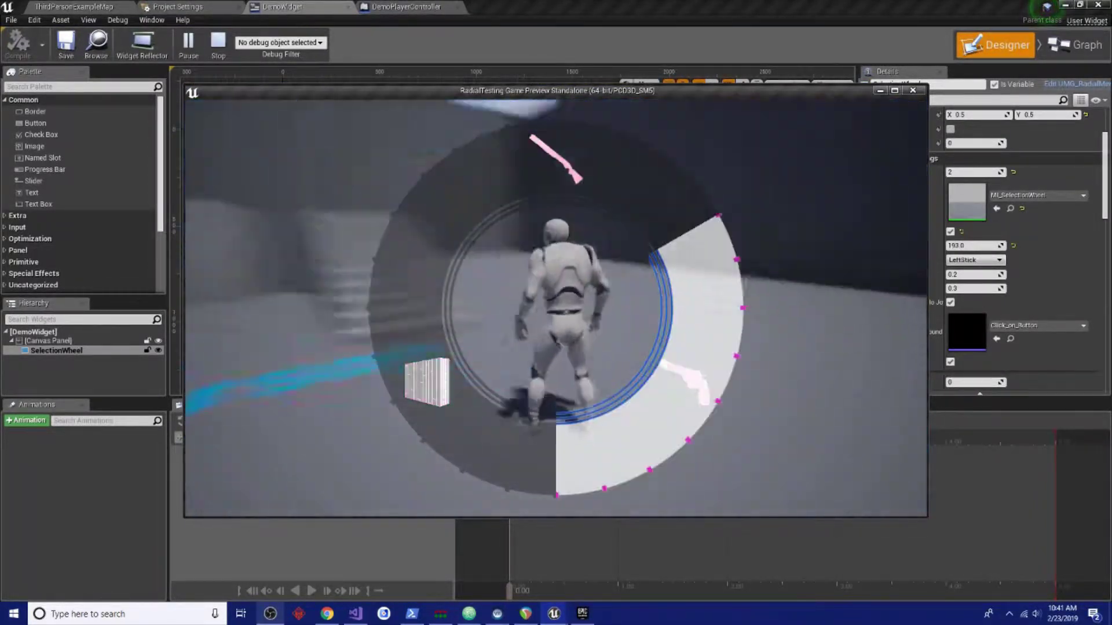
# End the play-test and review the Create UMG Basic Radial Icon Widget node's inputs in DemoWidget's event graph.
pyautogui.press('Escape')
pyautogui.click(1075, 44)
pyautogui.moveTo(542, 349); pyautogui.dragTo(449, 382, button='right')
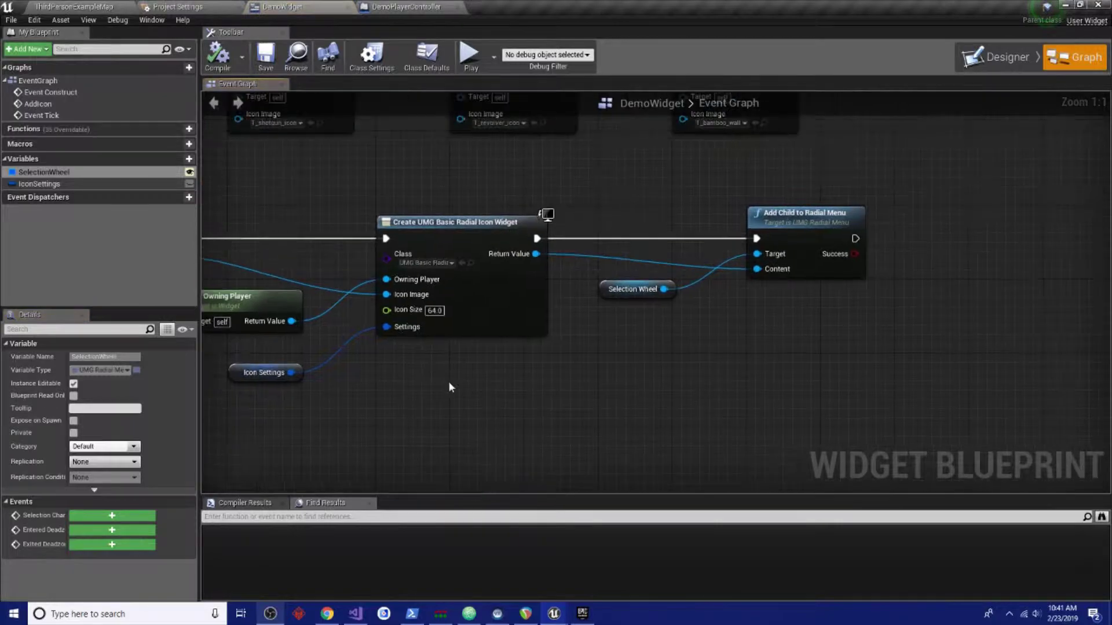
pyautogui.scroll(-5, 450, 383)
pyautogui.moveTo(559, 364); pyautogui.dragTo(595, 366, button='right')
pyautogui.click(997, 57)
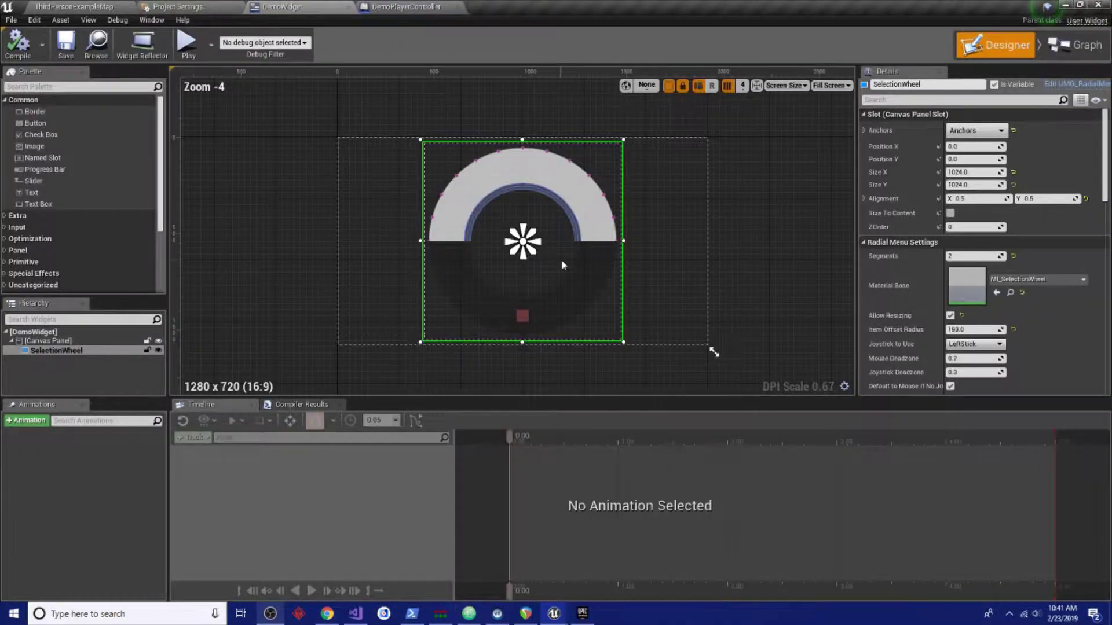
# Set RingMainColor to golden yellow in the wheel's MI_SelectionWheel material instance, then save and close it.
pyautogui.scroll(1, 561, 266)
pyautogui.doubleClick(980, 300)
pyautogui.click(639, 398)
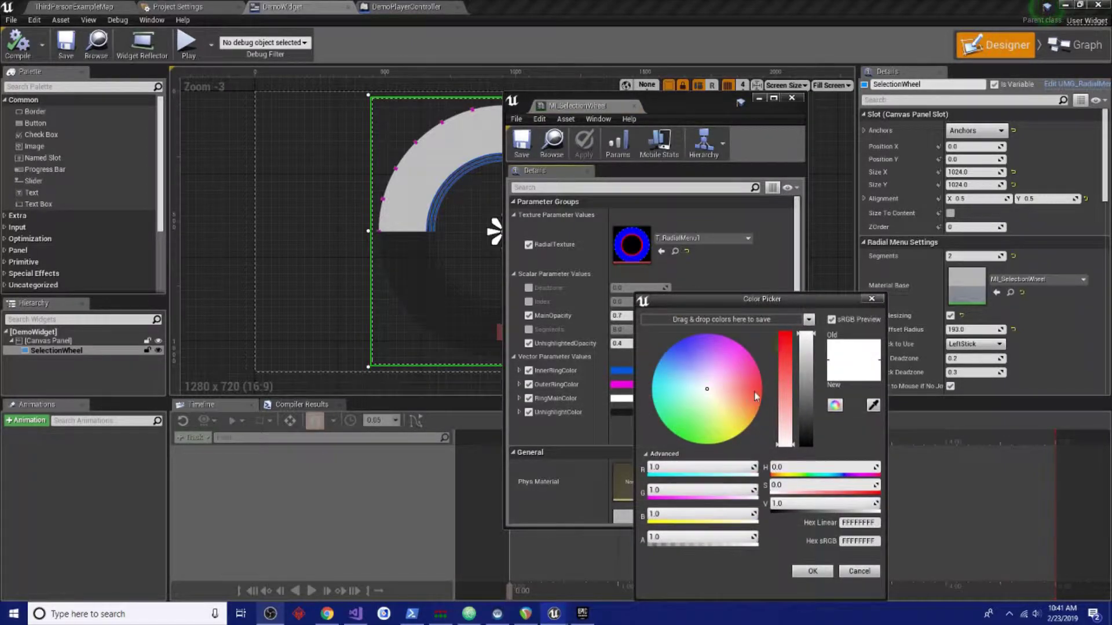
pyautogui.moveTo(712, 393); pyautogui.dragTo(754, 417)
pyautogui.click(829, 569)
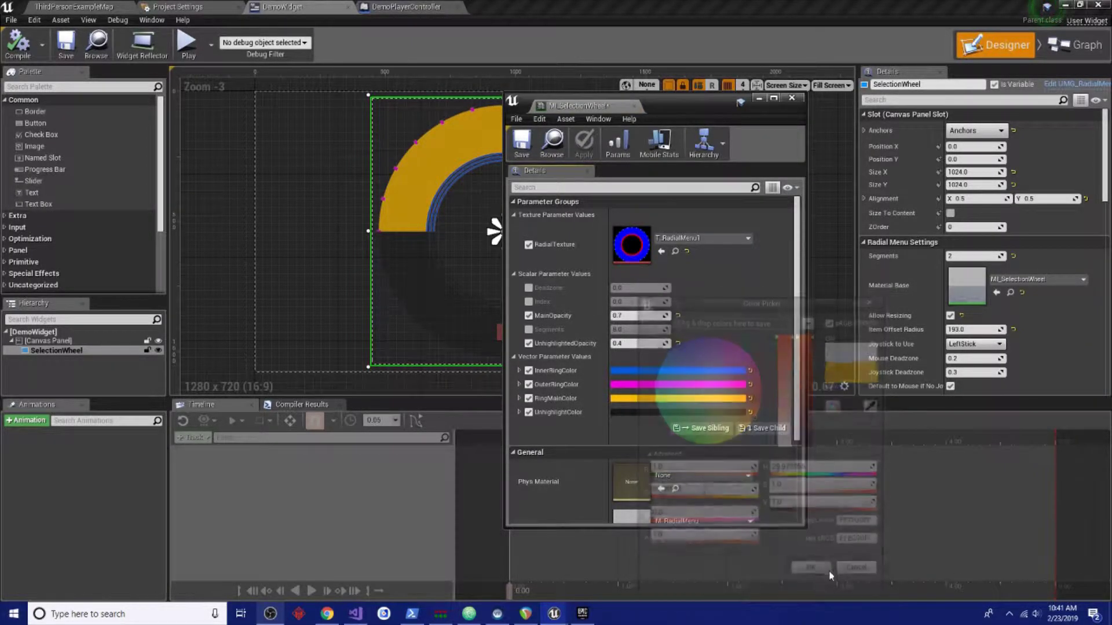
pyautogui.click(533, 139)
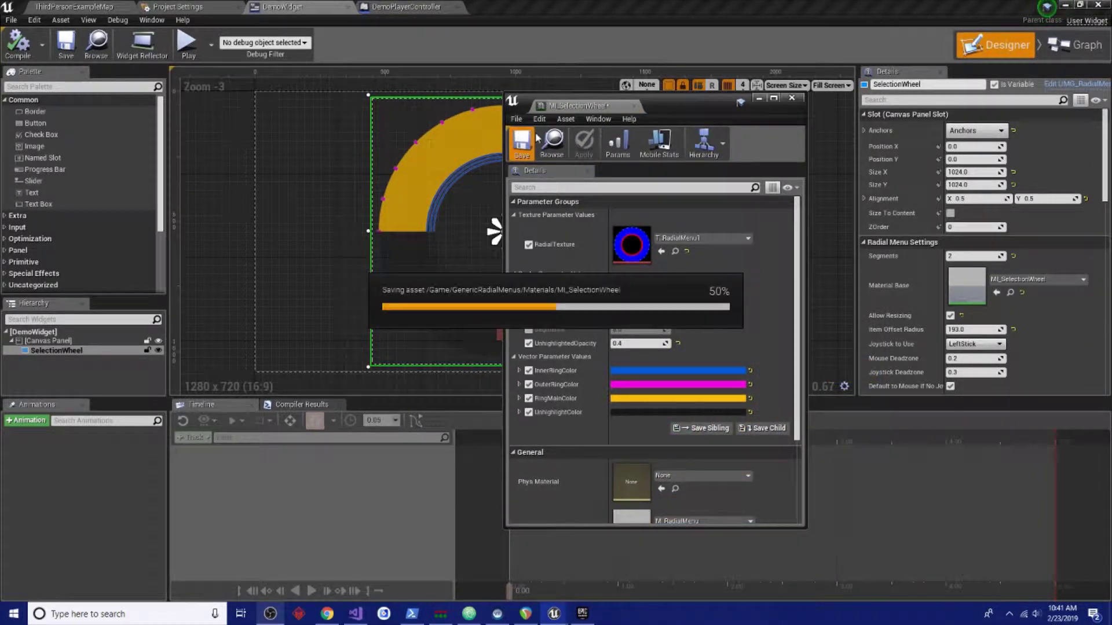
pyautogui.click(634, 106)
pyautogui.moveTo(696, 239); pyautogui.dragTo(674, 241, button='right')
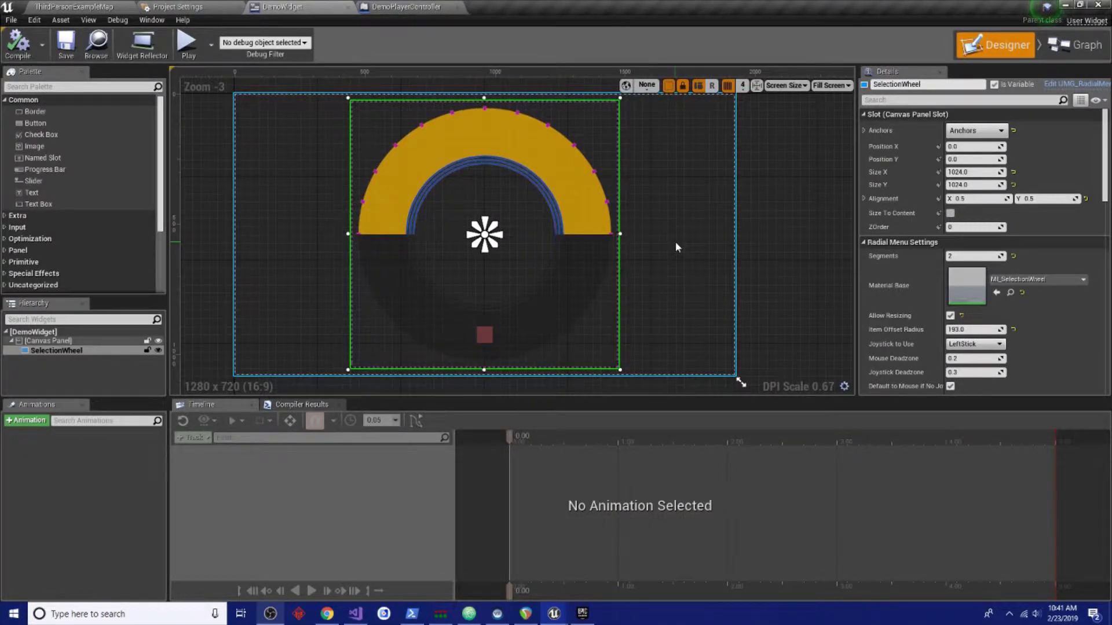